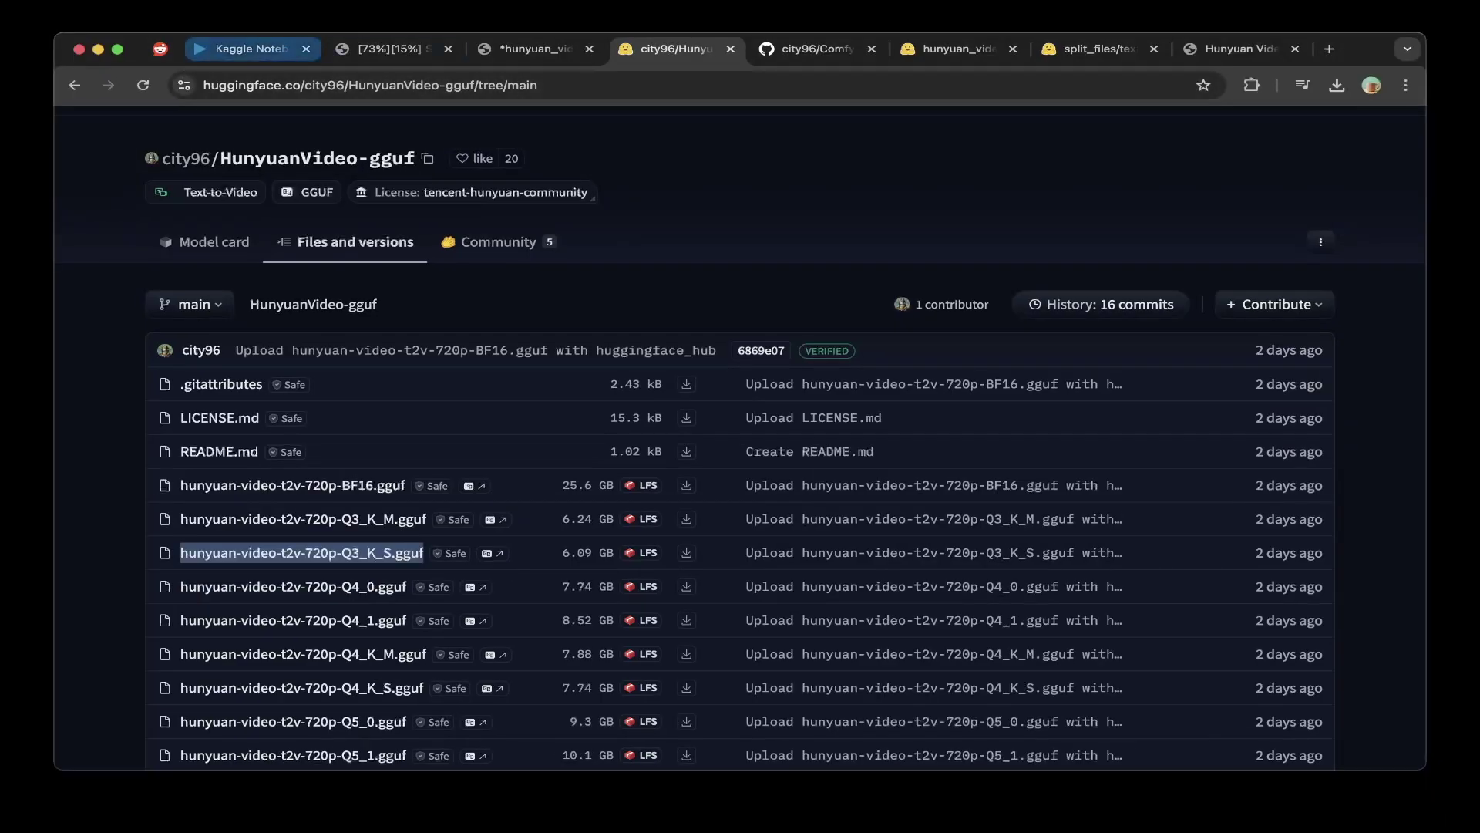
- Review the quantized GGUF model files and their sizes in the city96/HunyuanVideo-gguf repository on Hugging Face
{"action": "left_click", "coordinate": [241, 43]}
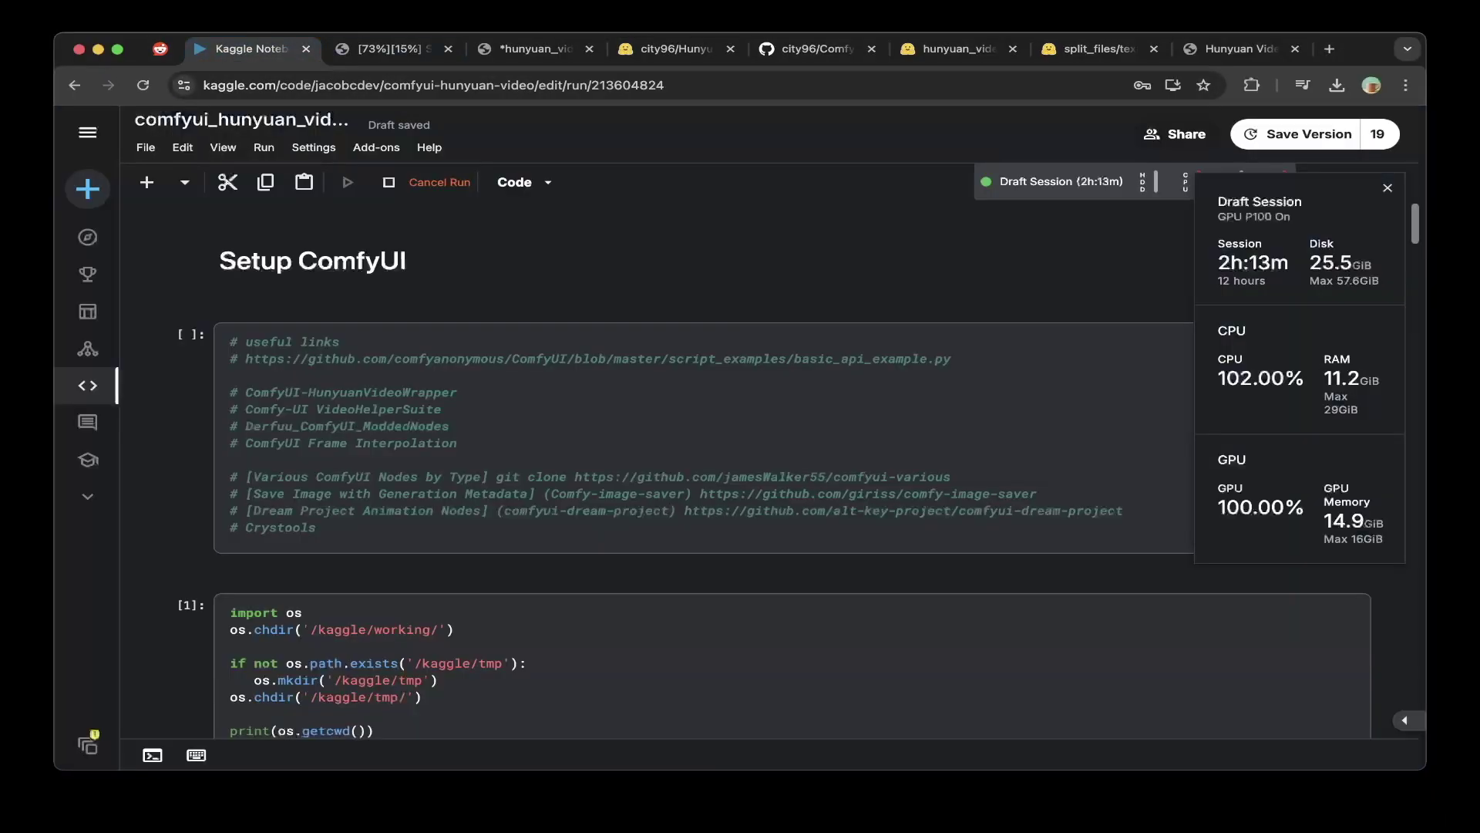
{"action": "key", "text": "super+4"}
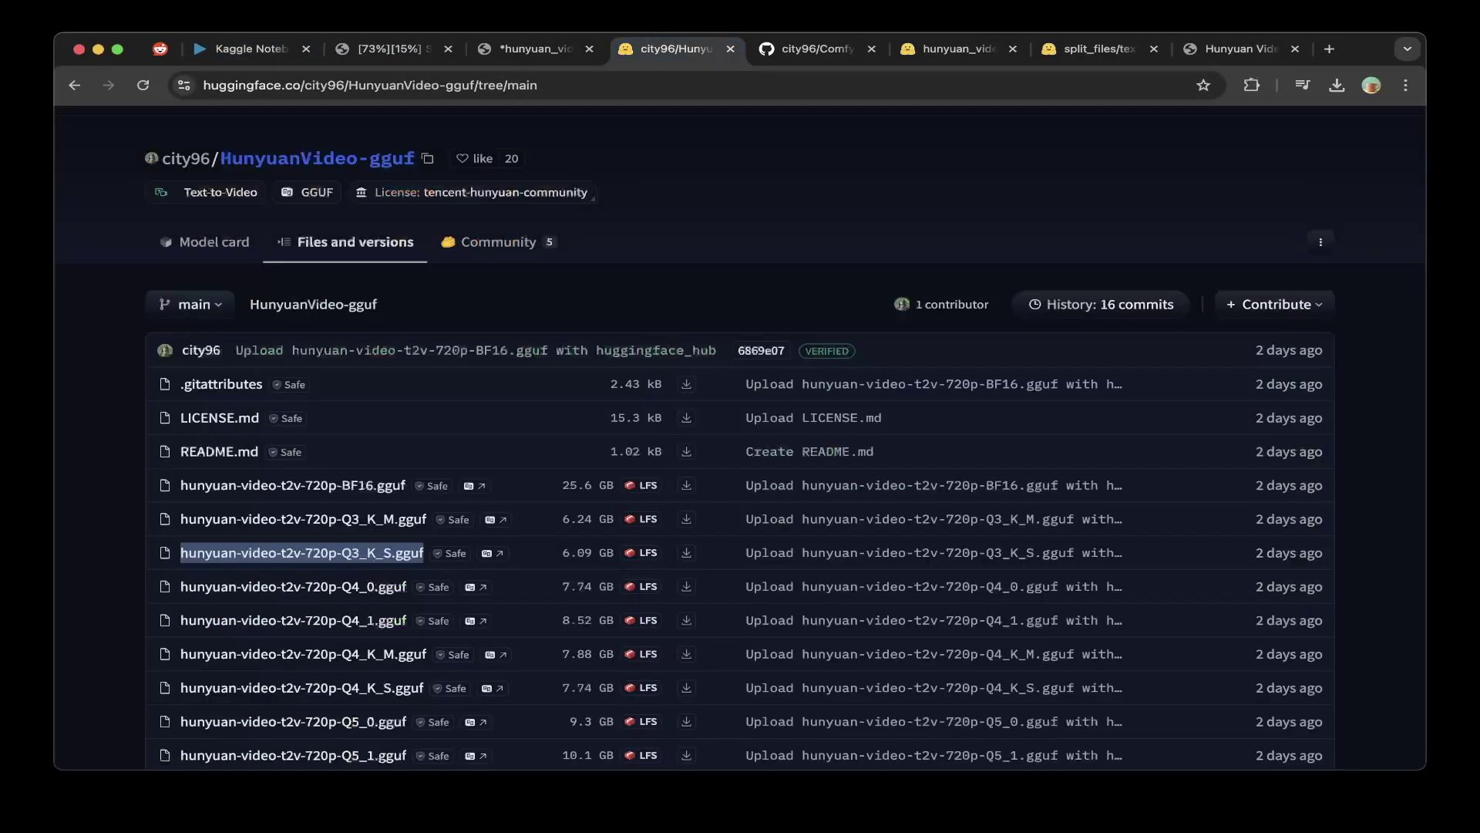
{"action": "scroll", "coordinate": [740, 448], "scroll_direction": "down", "scroll_amount": 3}
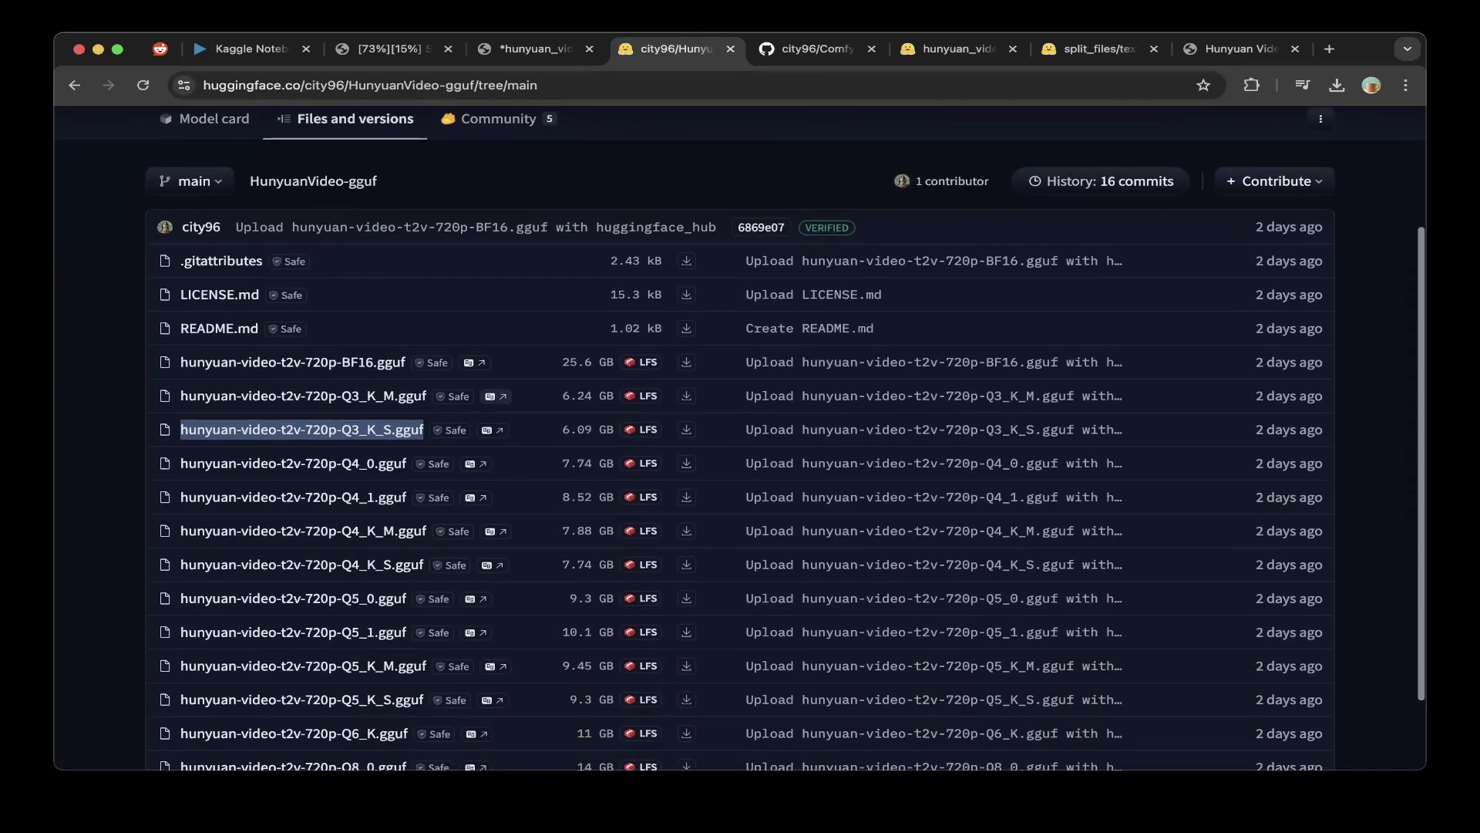
{"action": "scroll", "coordinate": [740, 432], "scroll_direction": "down", "scroll_amount": 1}
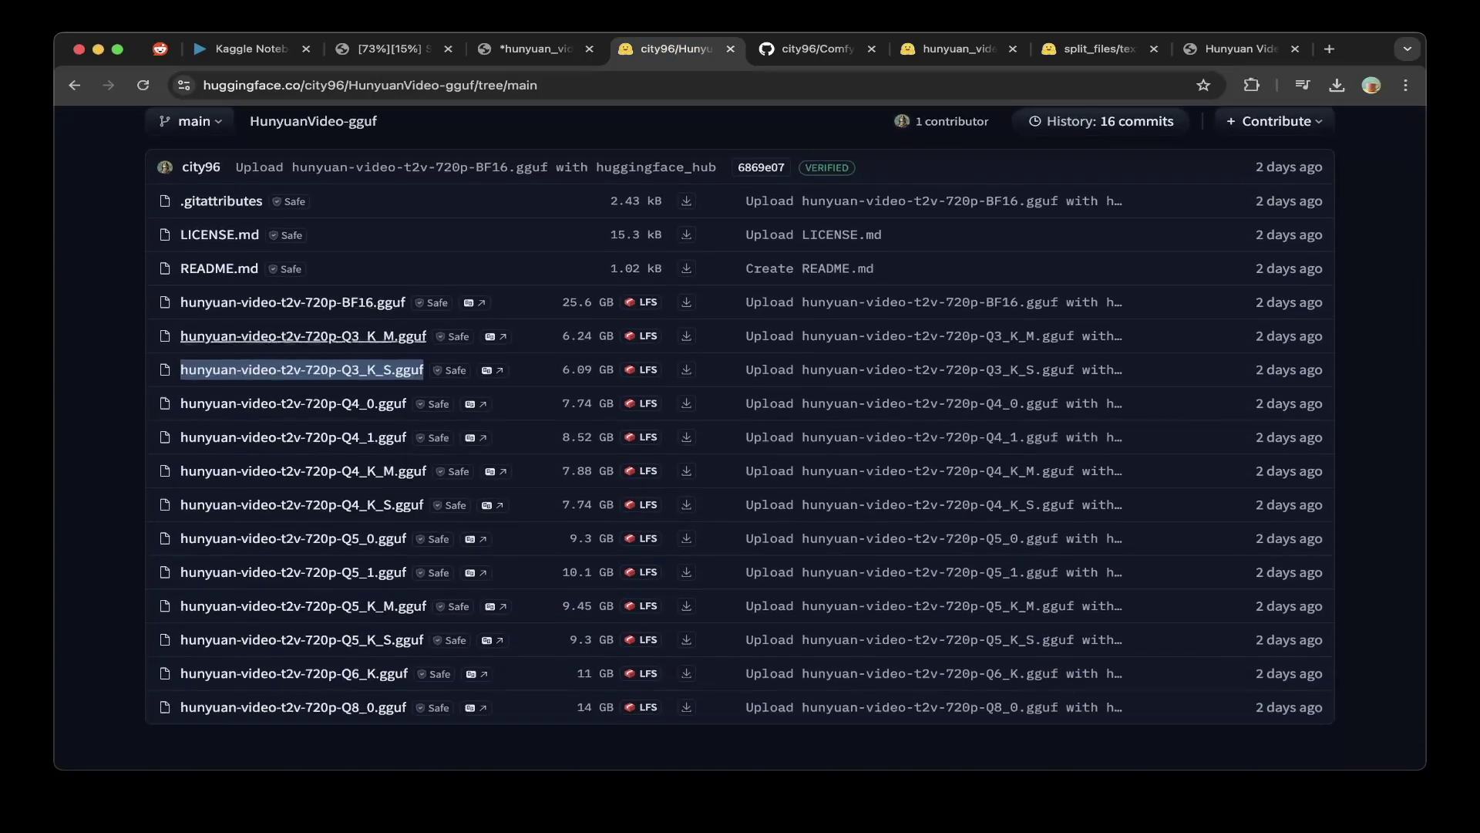
{"action": "scroll", "coordinate": [740, 437], "scroll_direction": "up", "scroll_amount": 2}
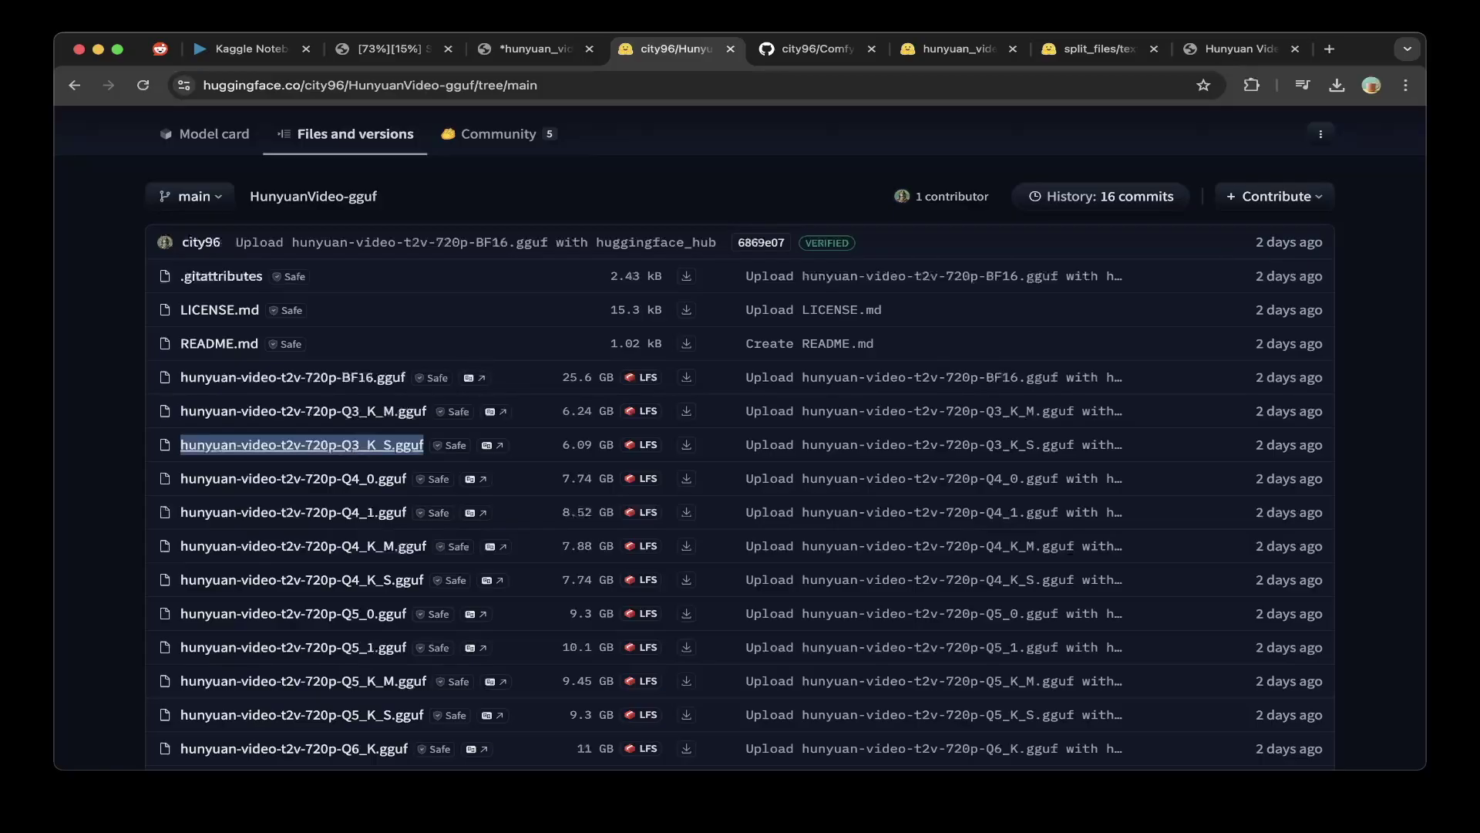
{"action": "scroll", "coordinate": [301, 478], "scroll_direction": "down", "scroll_amount": 2}
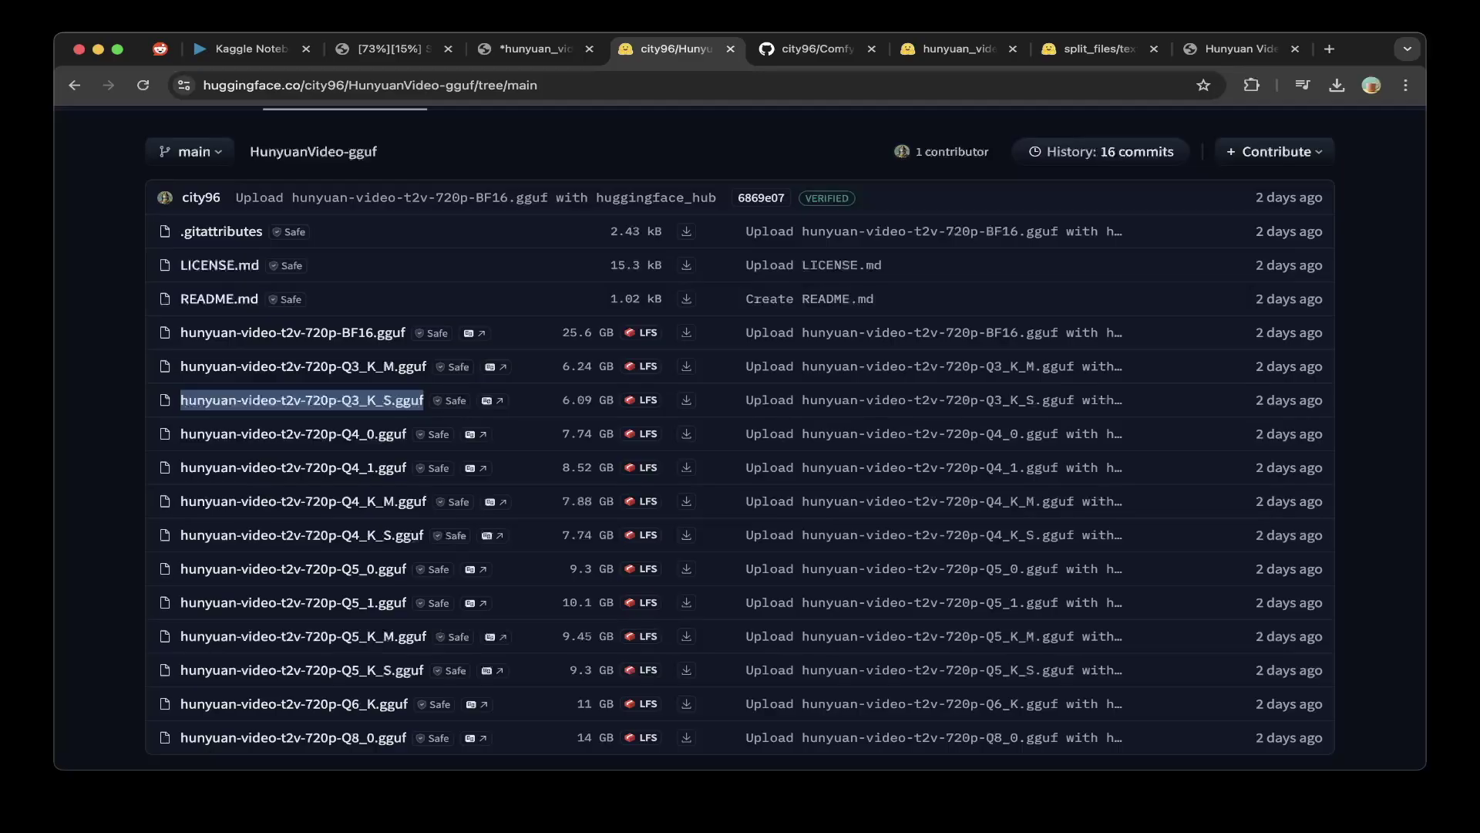
{"action": "scroll", "coordinate": [785, 430], "scroll_direction": "down", "scroll_amount": 1}
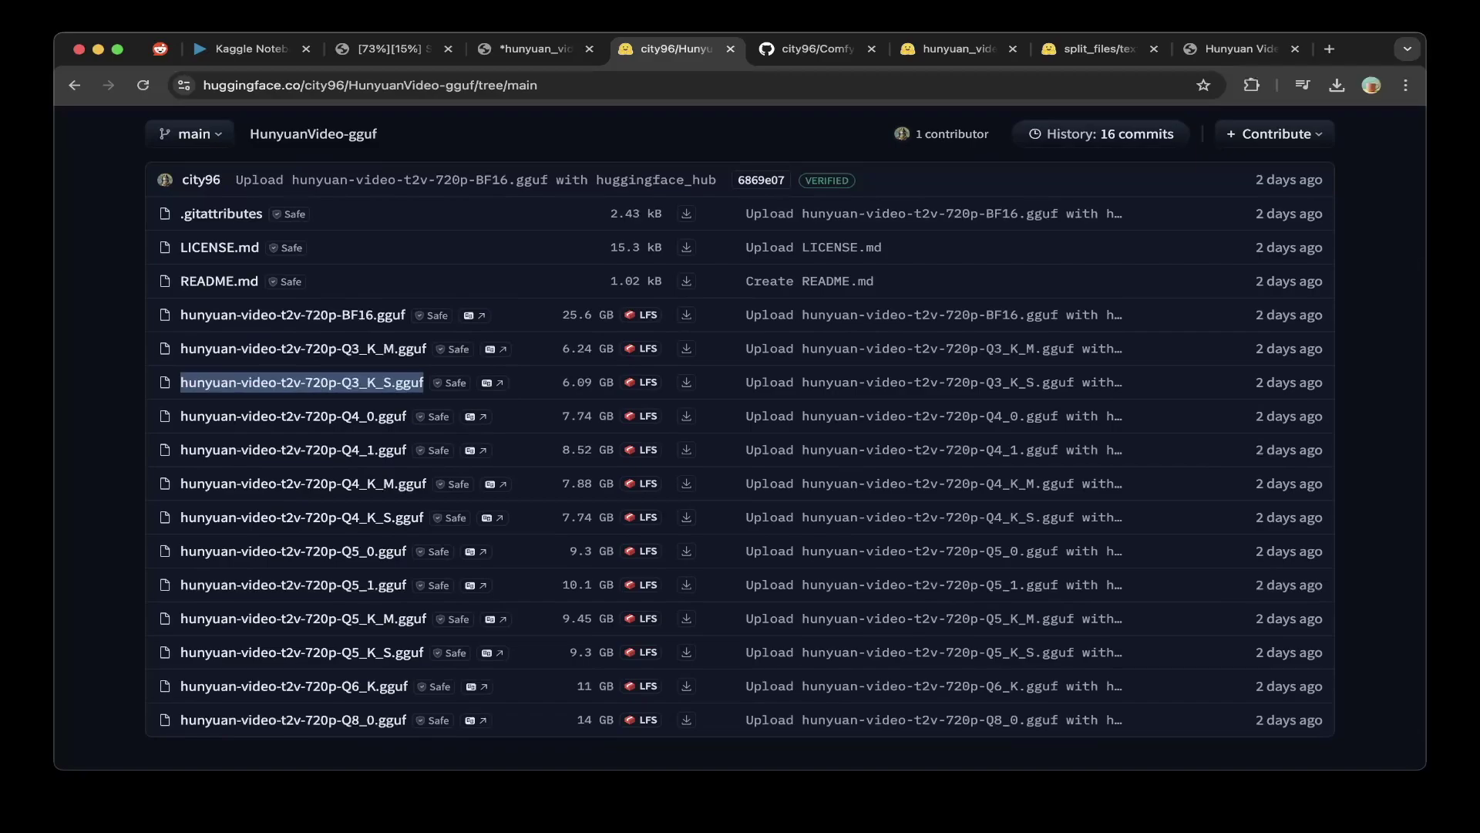
- Switch to the Kaggle notebook and examine the cells that set up /kaggle/tmp and install the nightly PyTorch packages
{"action": "key", "text": "super+1"}
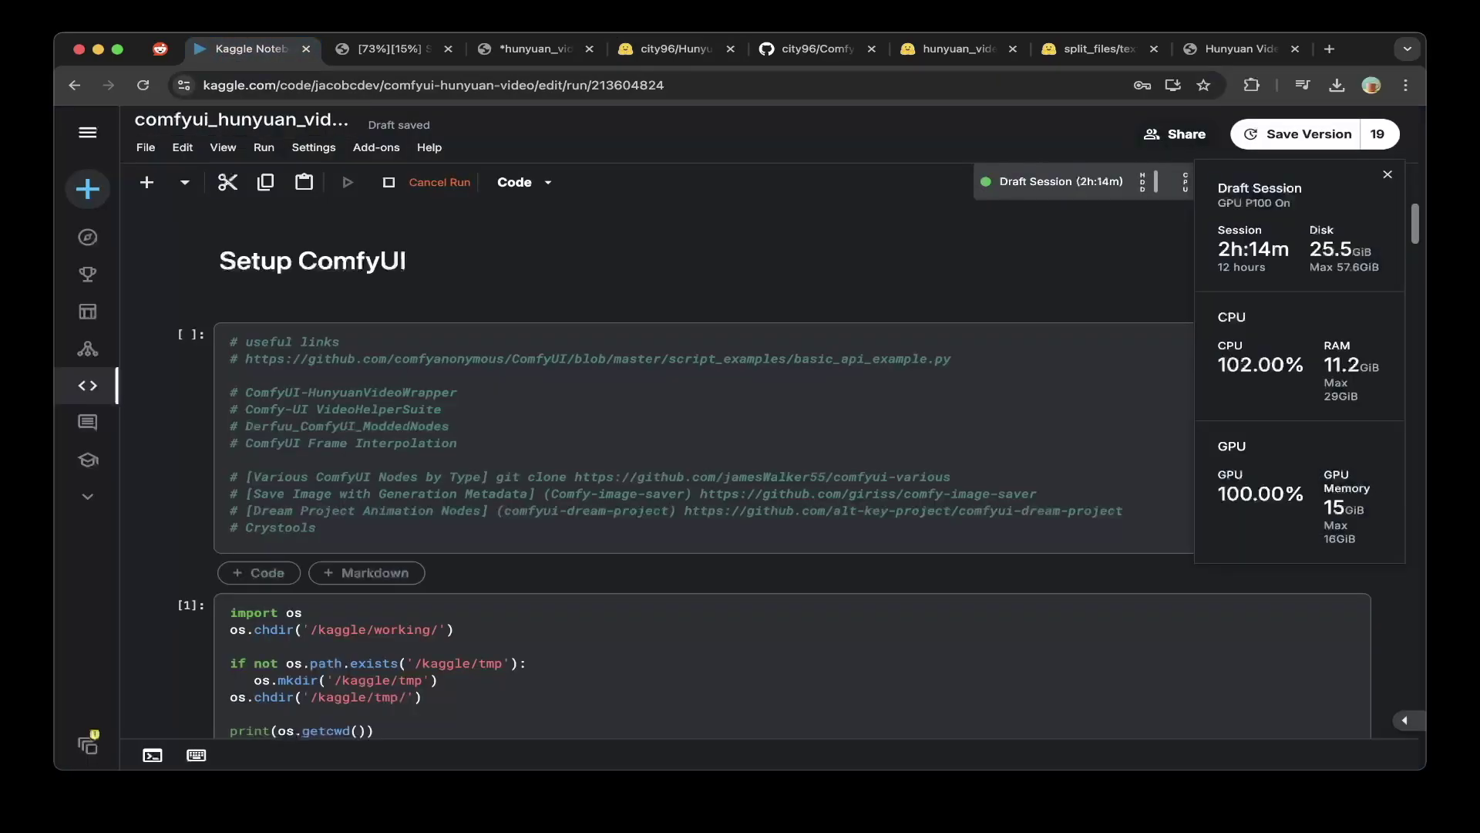
{"action": "scroll", "coordinate": [775, 470], "scroll_direction": "down", "scroll_amount": 3}
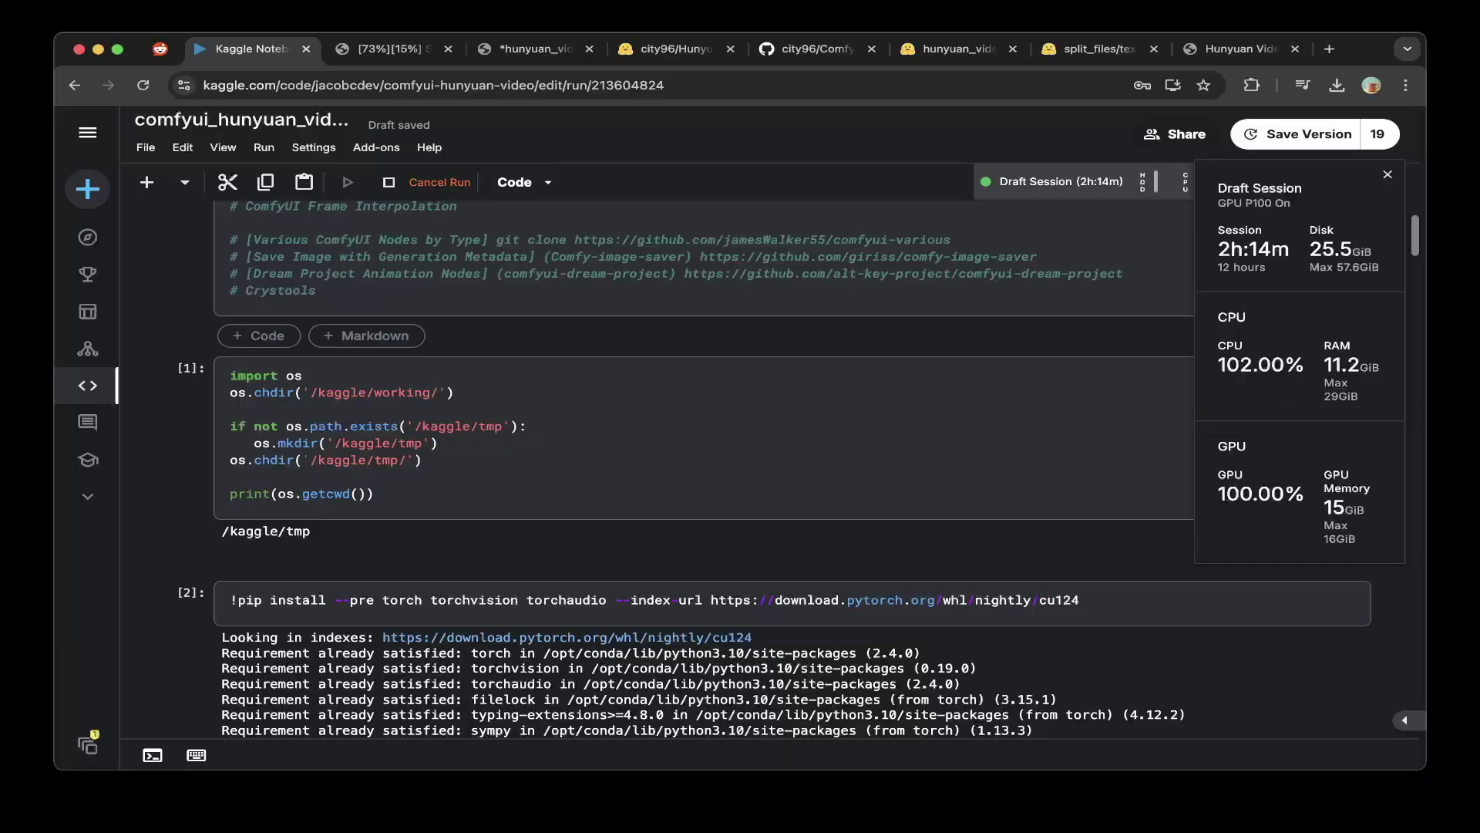
{"action": "left_click", "coordinate": [231, 404]}
{"action": "scroll", "coordinate": [766, 470], "scroll_direction": "down", "scroll_amount": 1}
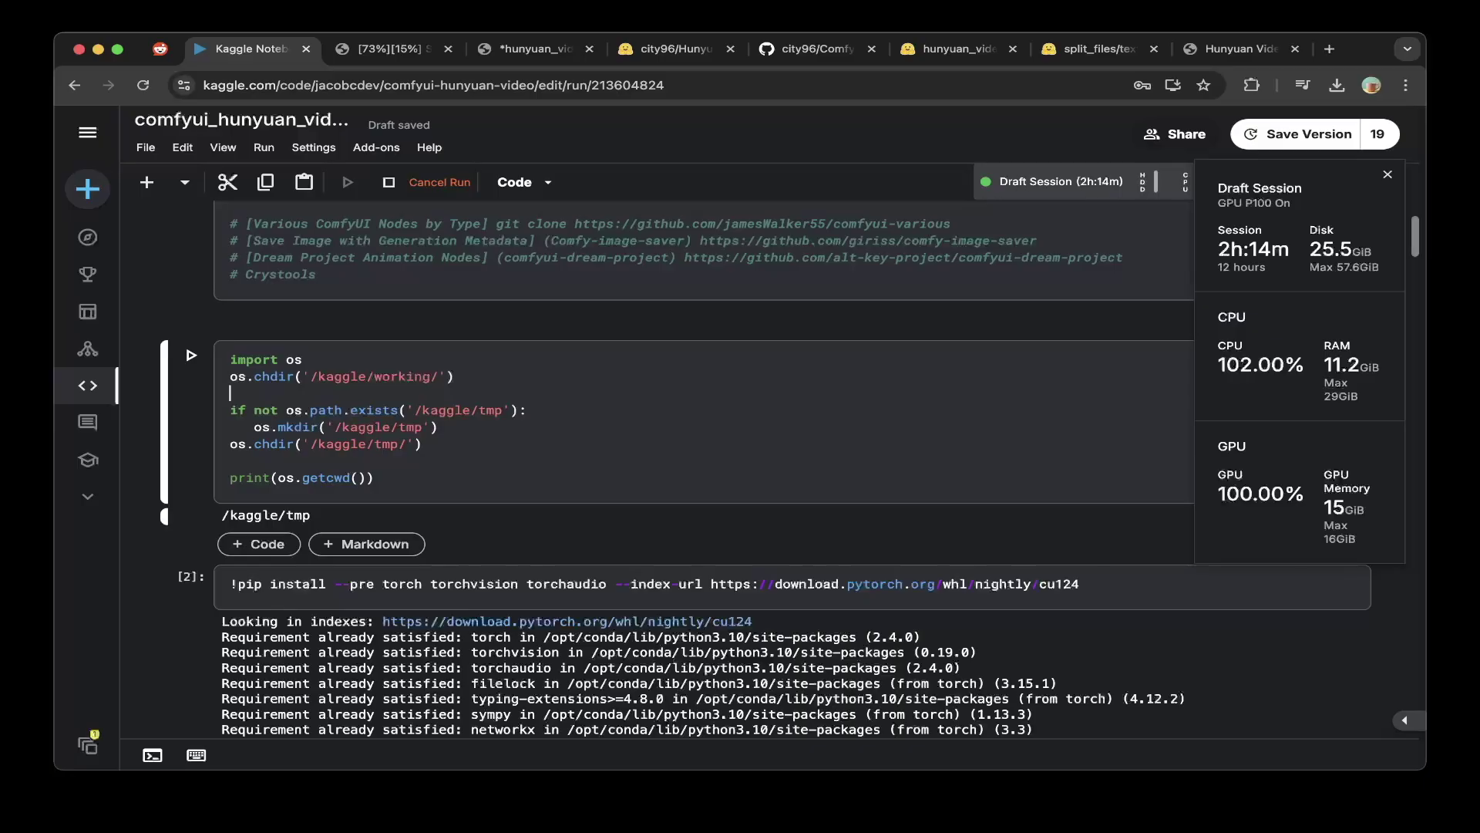
{"action": "left_click", "coordinate": [423, 444]}
{"action": "scroll", "coordinate": [766, 470], "scroll_direction": "down", "scroll_amount": 1}
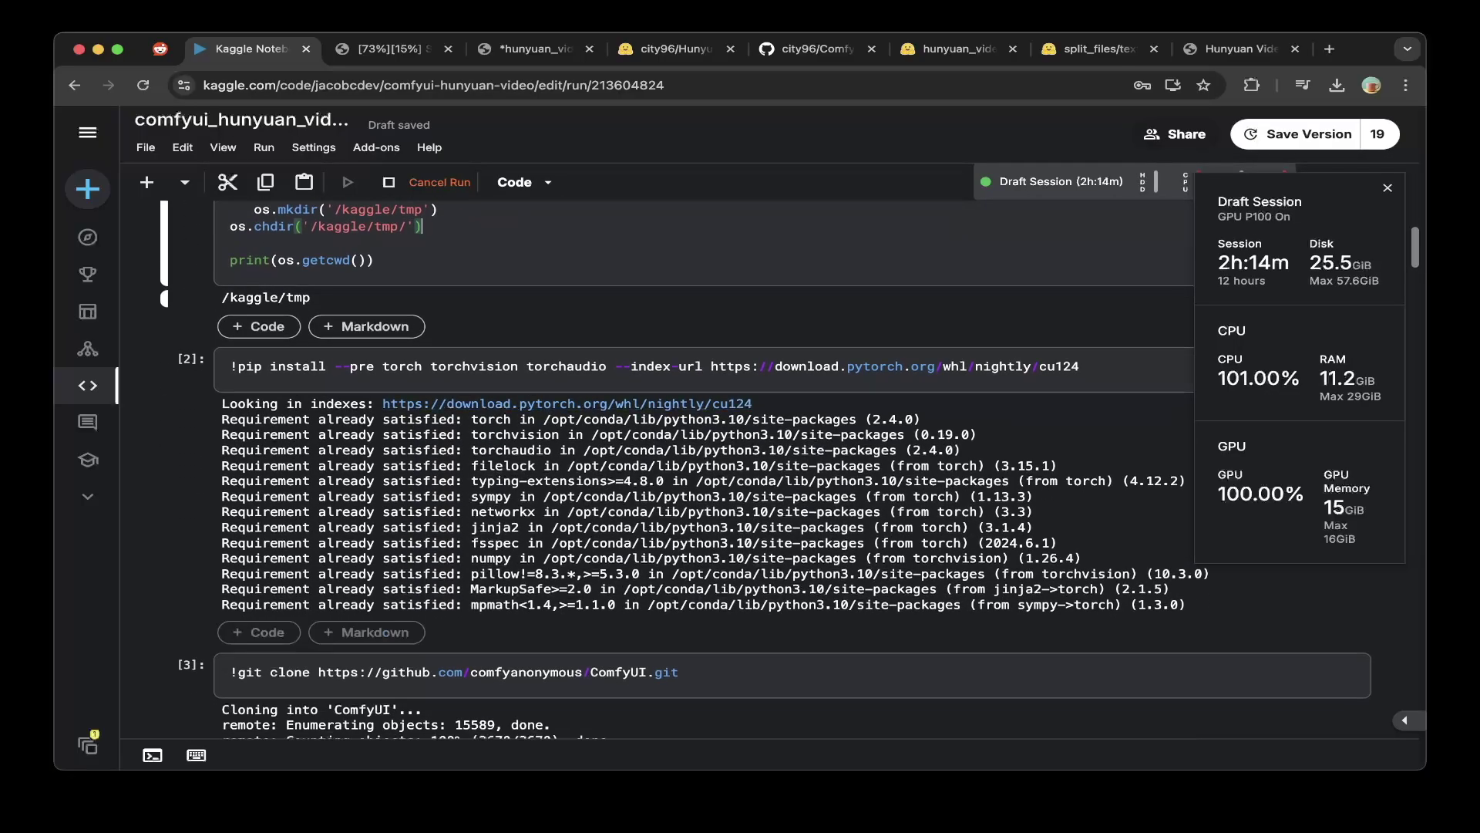
{"action": "left_click", "coordinate": [1081, 367]}
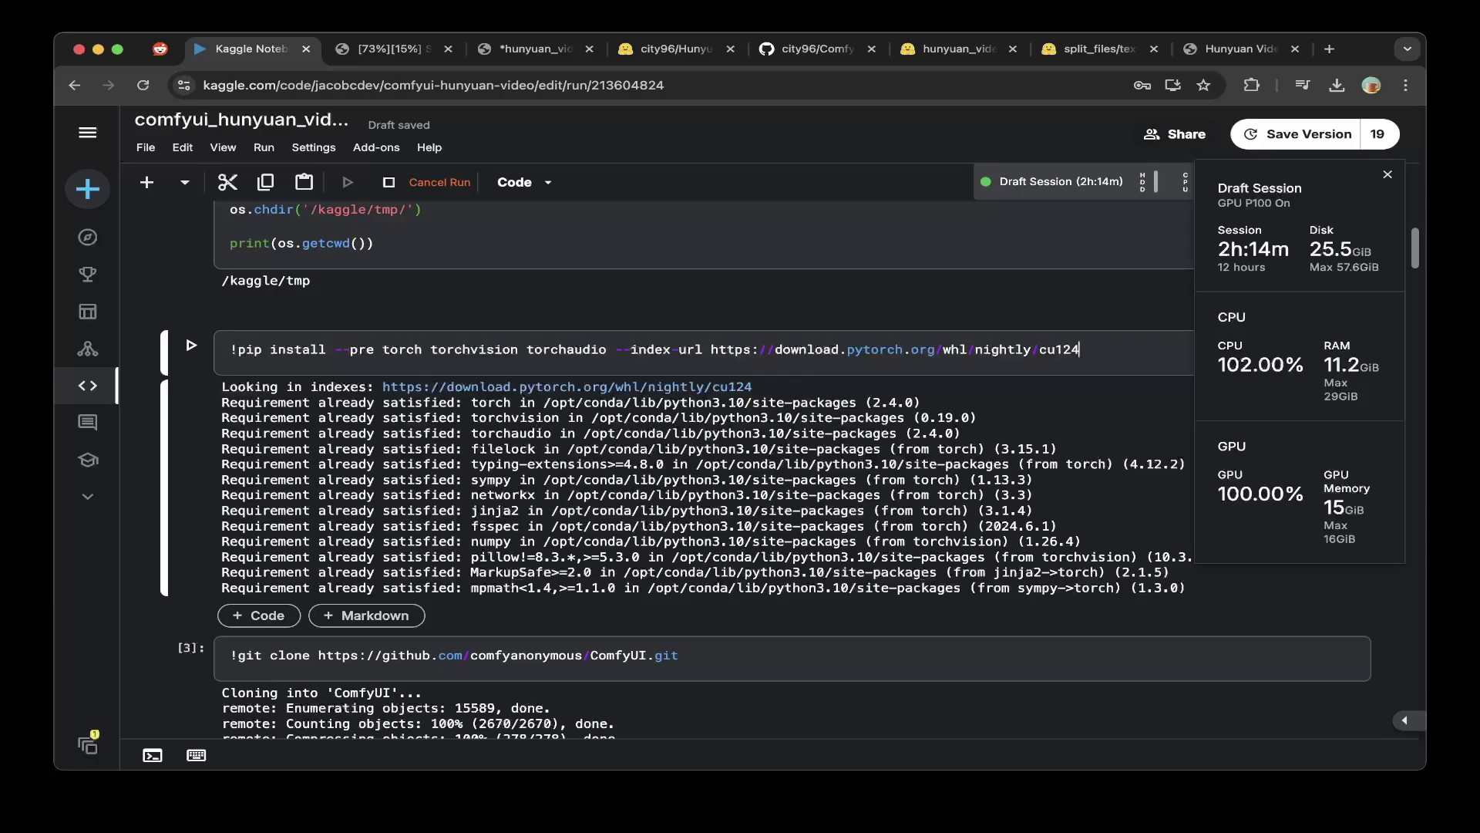
- Read through the cells that clone the ComfyUI repository and install its requirements
{"action": "scroll", "coordinate": [694, 463], "scroll_direction": "down", "scroll_amount": 4}
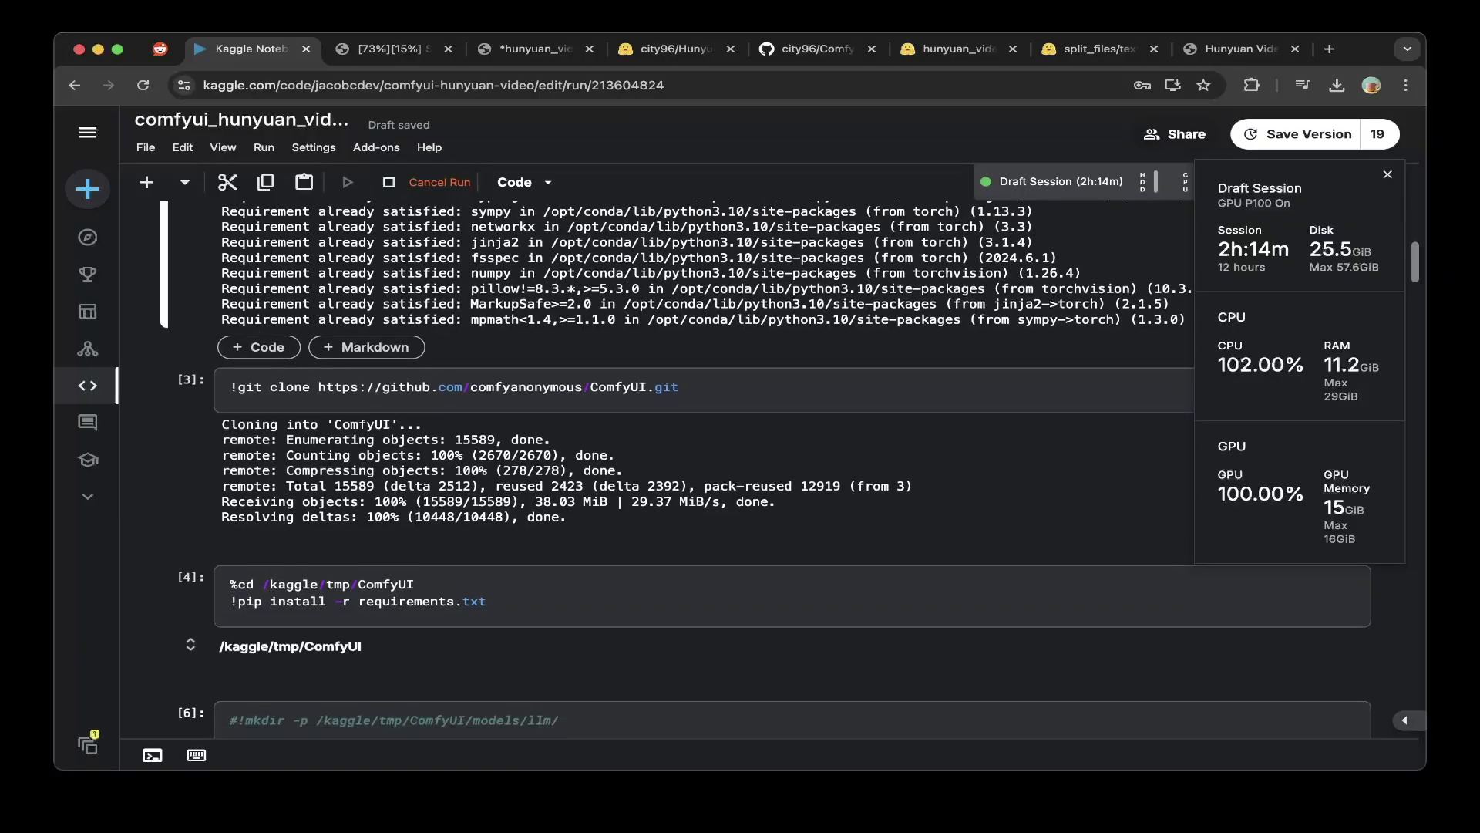
{"action": "scroll", "coordinate": [694, 463], "scroll_direction": "down", "scroll_amount": 2}
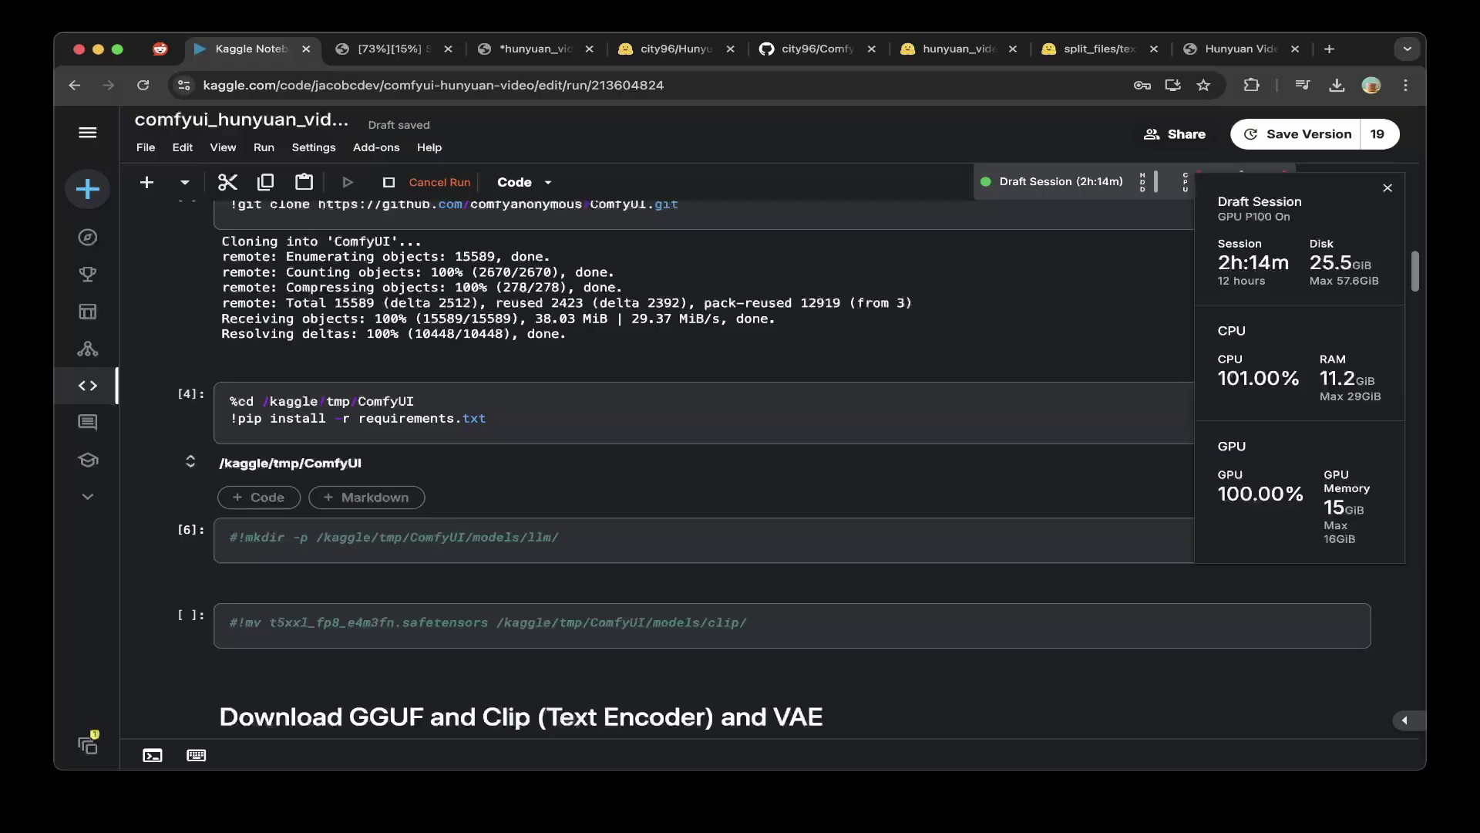
{"action": "scroll", "coordinate": [694, 462], "scroll_direction": "down", "scroll_amount": 4}
{"action": "scroll", "coordinate": [694, 462], "scroll_direction": "up", "scroll_amount": 2}
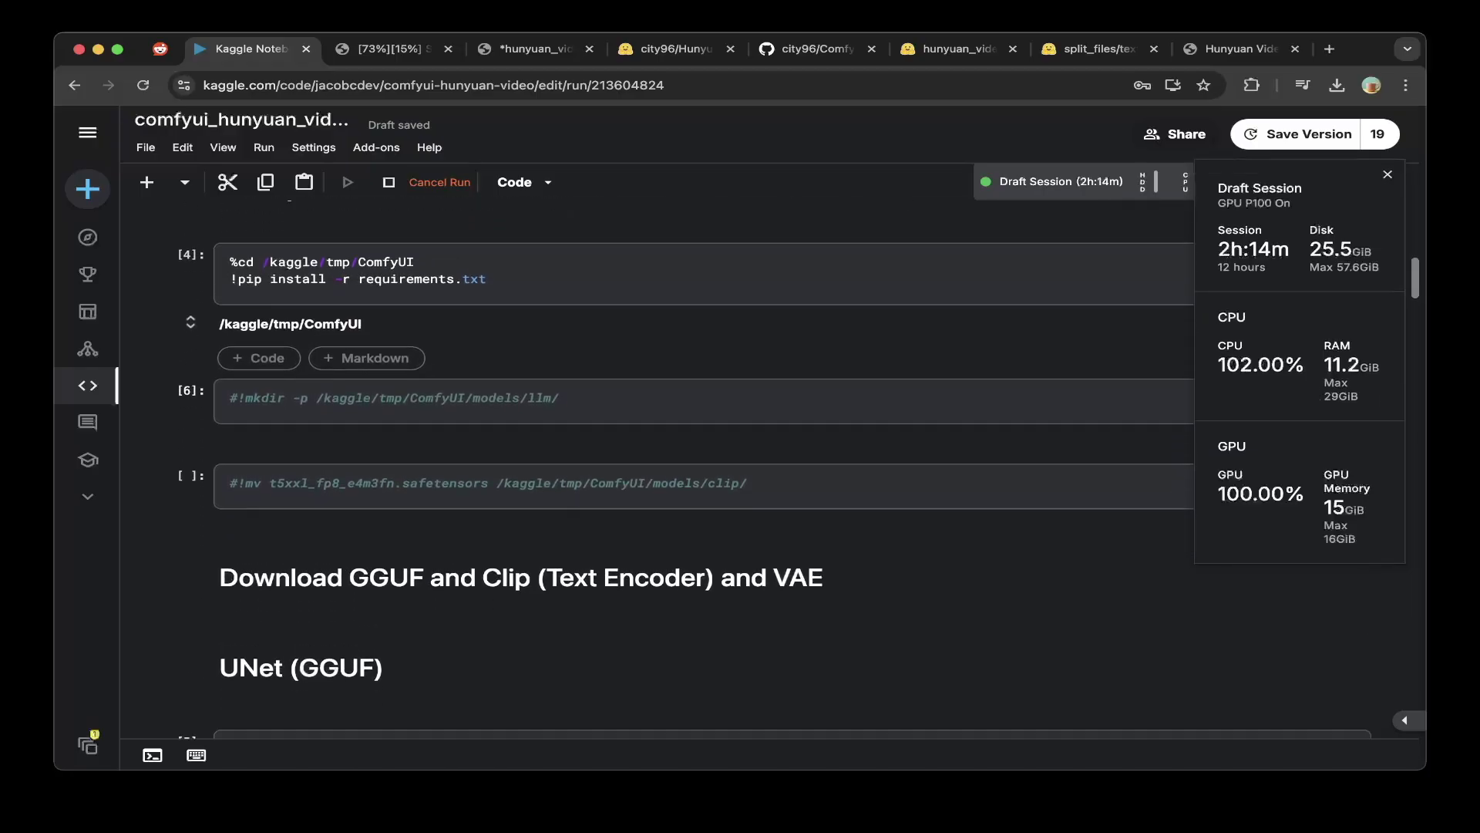
{"action": "scroll", "coordinate": [694, 463], "scroll_direction": "down", "scroll_amount": 1}
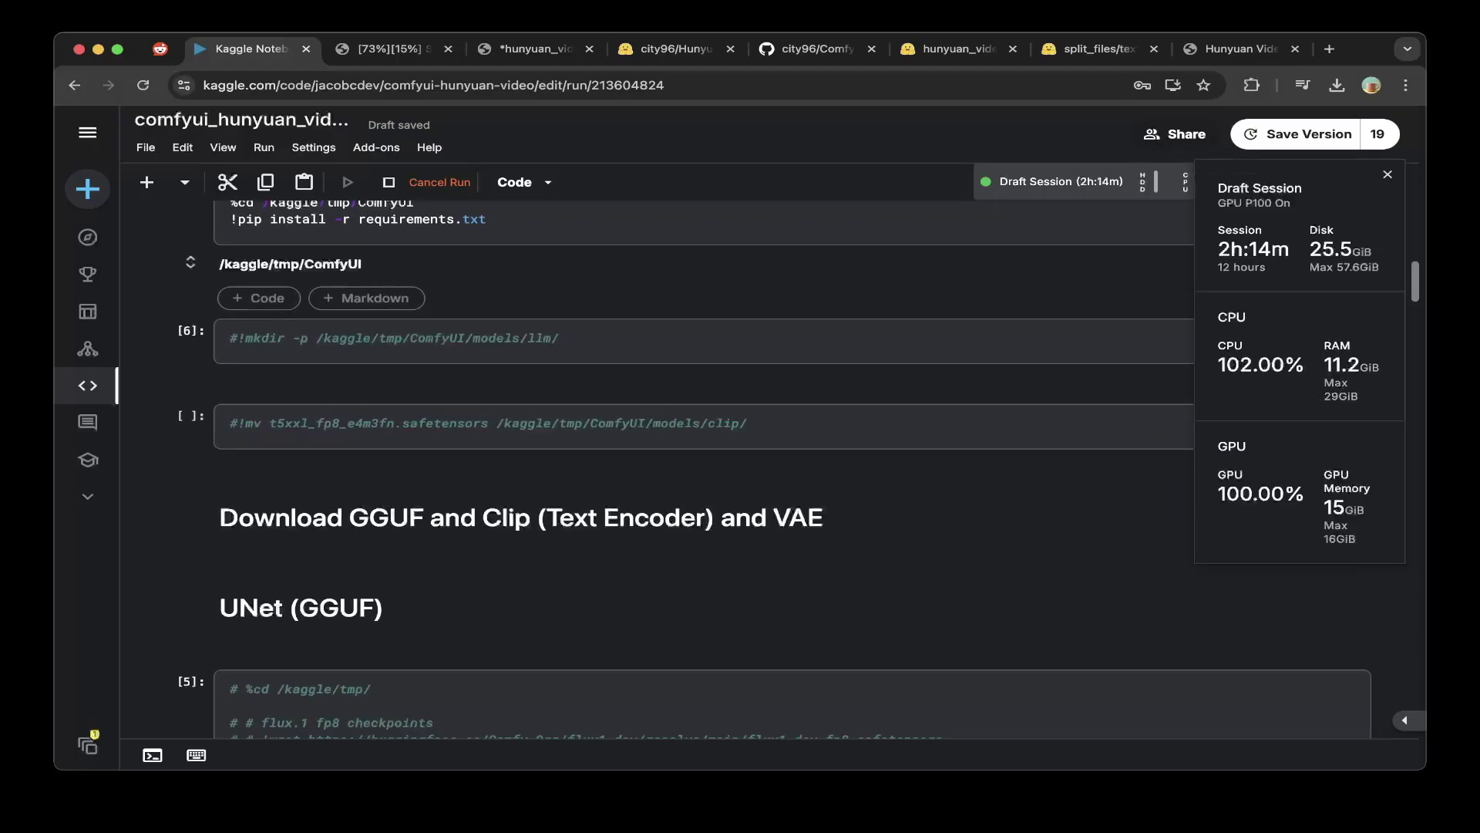
- Look over the UNet (GGUF) download section and compare it with the file list in the Hugging Face repository
{"action": "scroll", "coordinate": [694, 463], "scroll_direction": "down", "scroll_amount": 4}
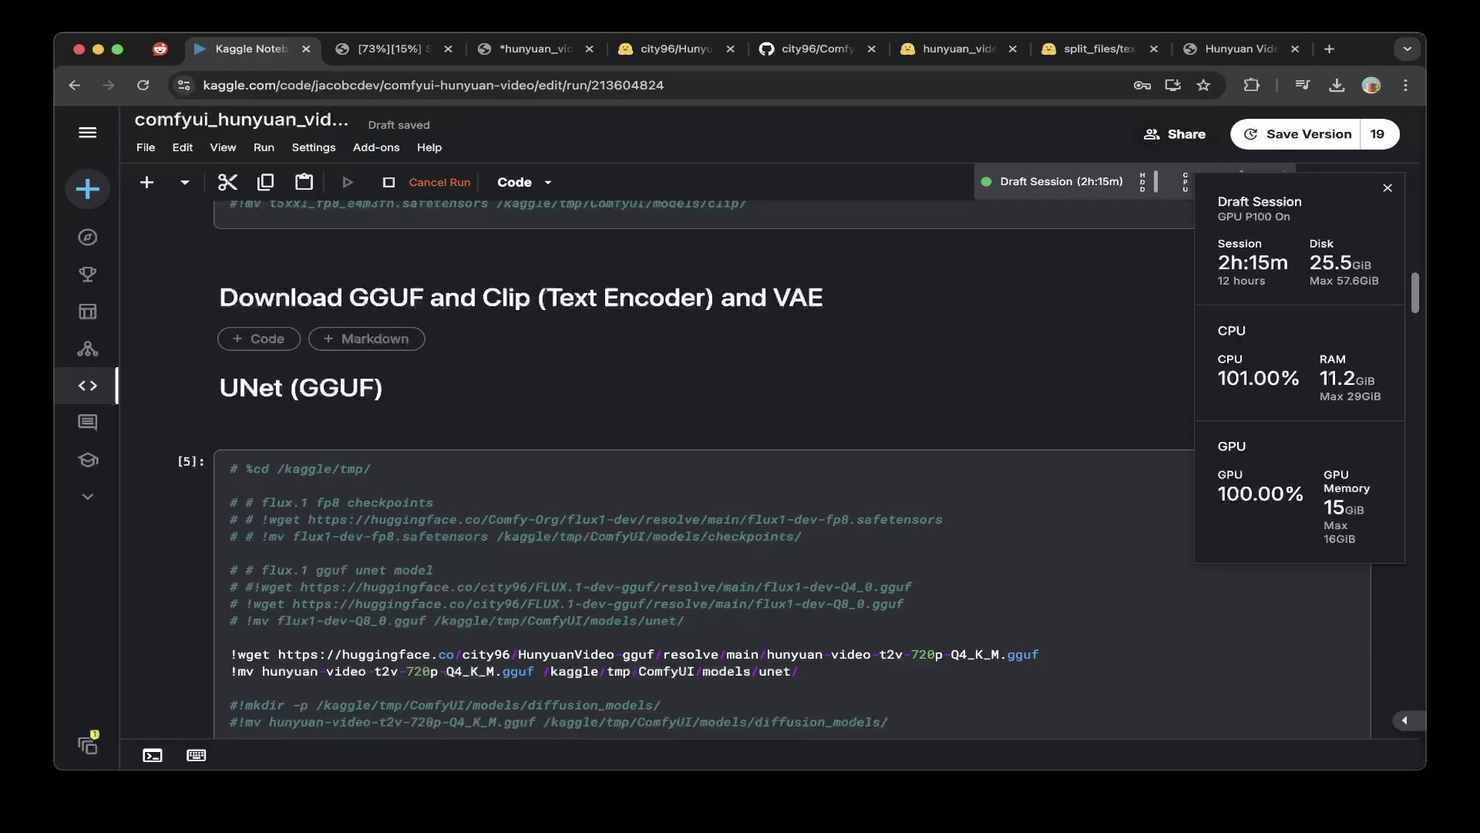
{"action": "scroll", "coordinate": [694, 309], "scroll_direction": "down", "scroll_amount": 1}
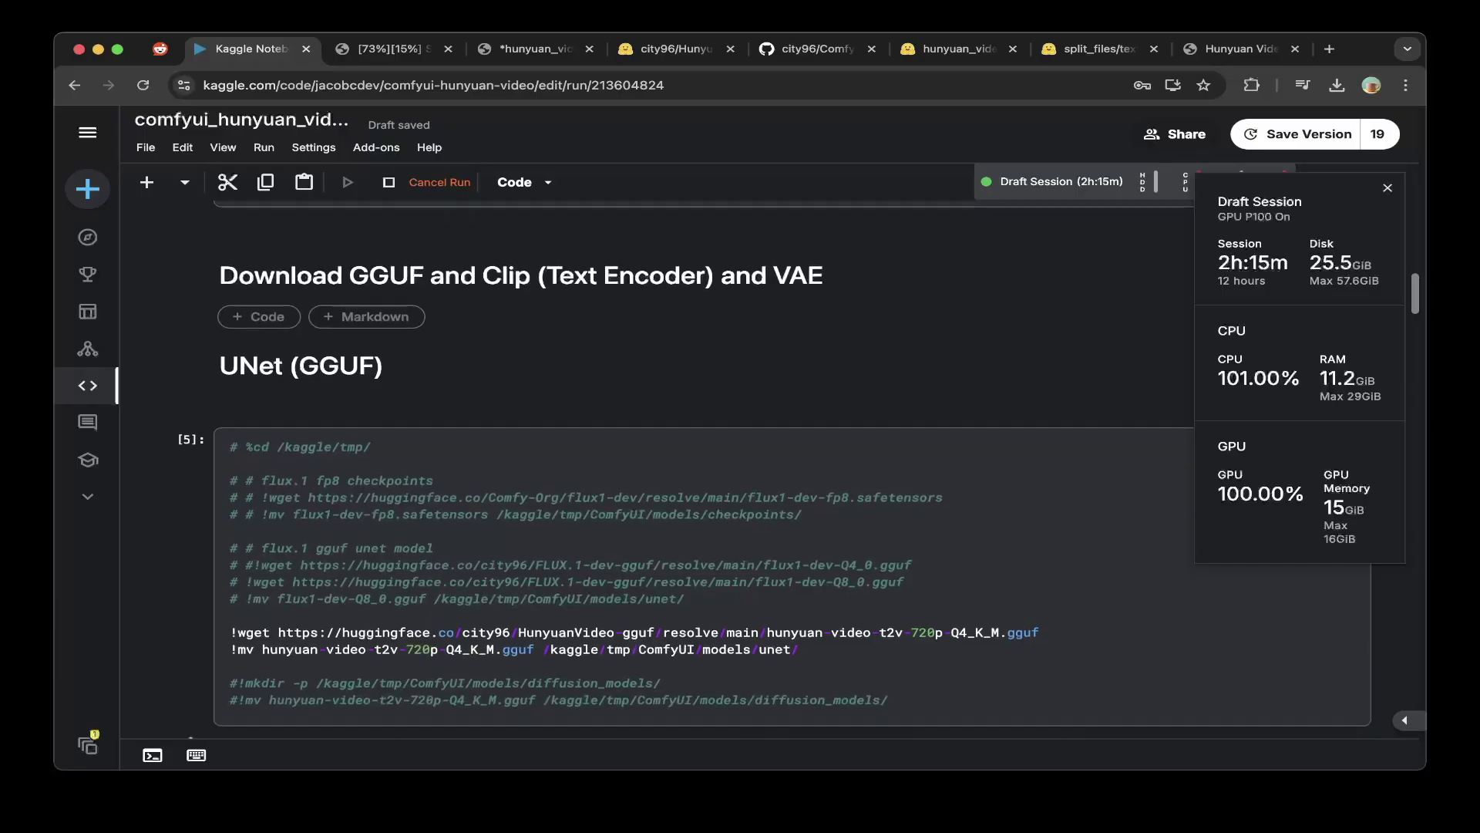
{"action": "scroll", "coordinate": [771, 493], "scroll_direction": "down", "scroll_amount": 2}
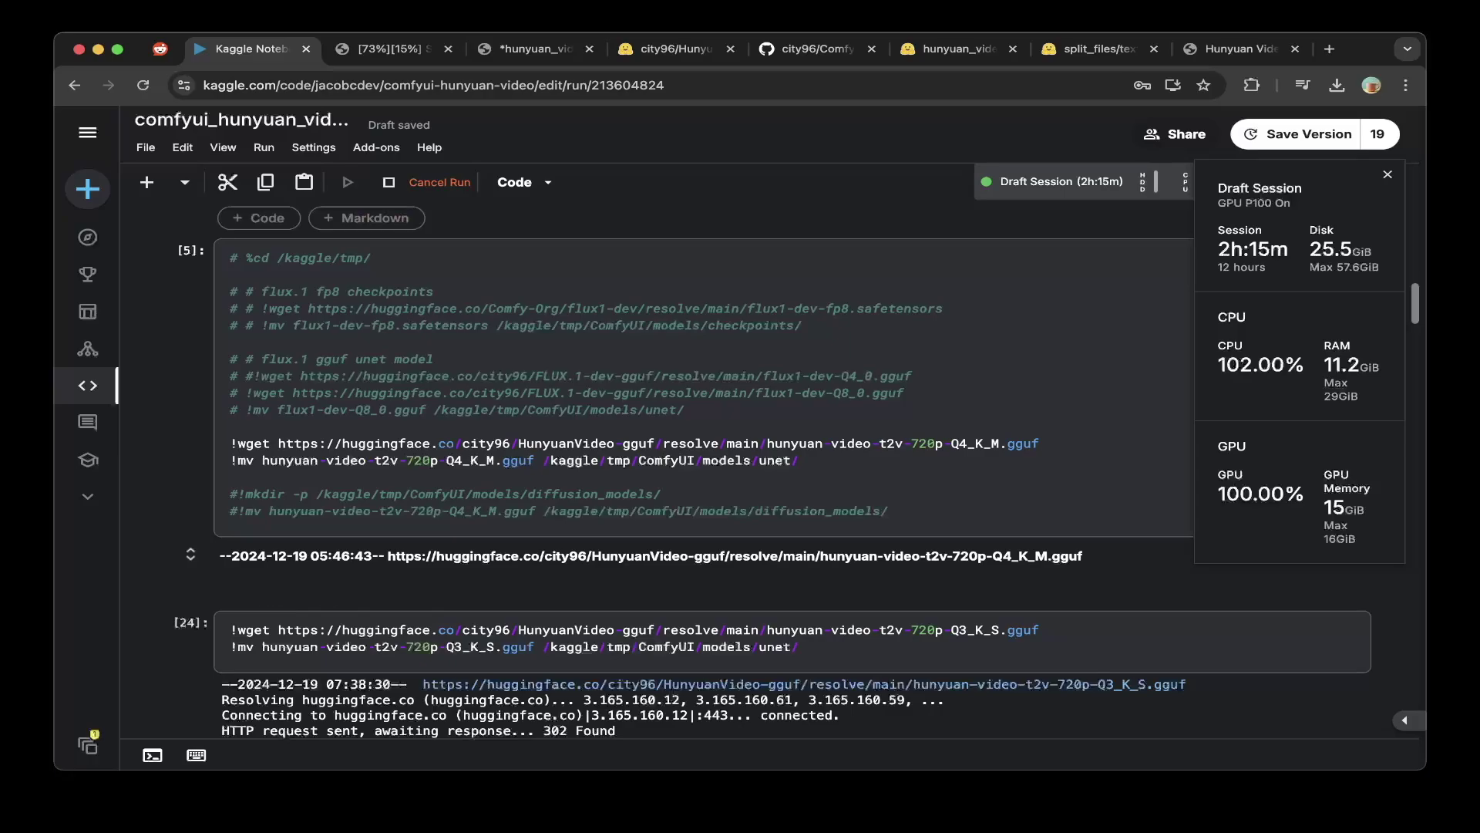
{"action": "left_click", "coordinate": [671, 49]}
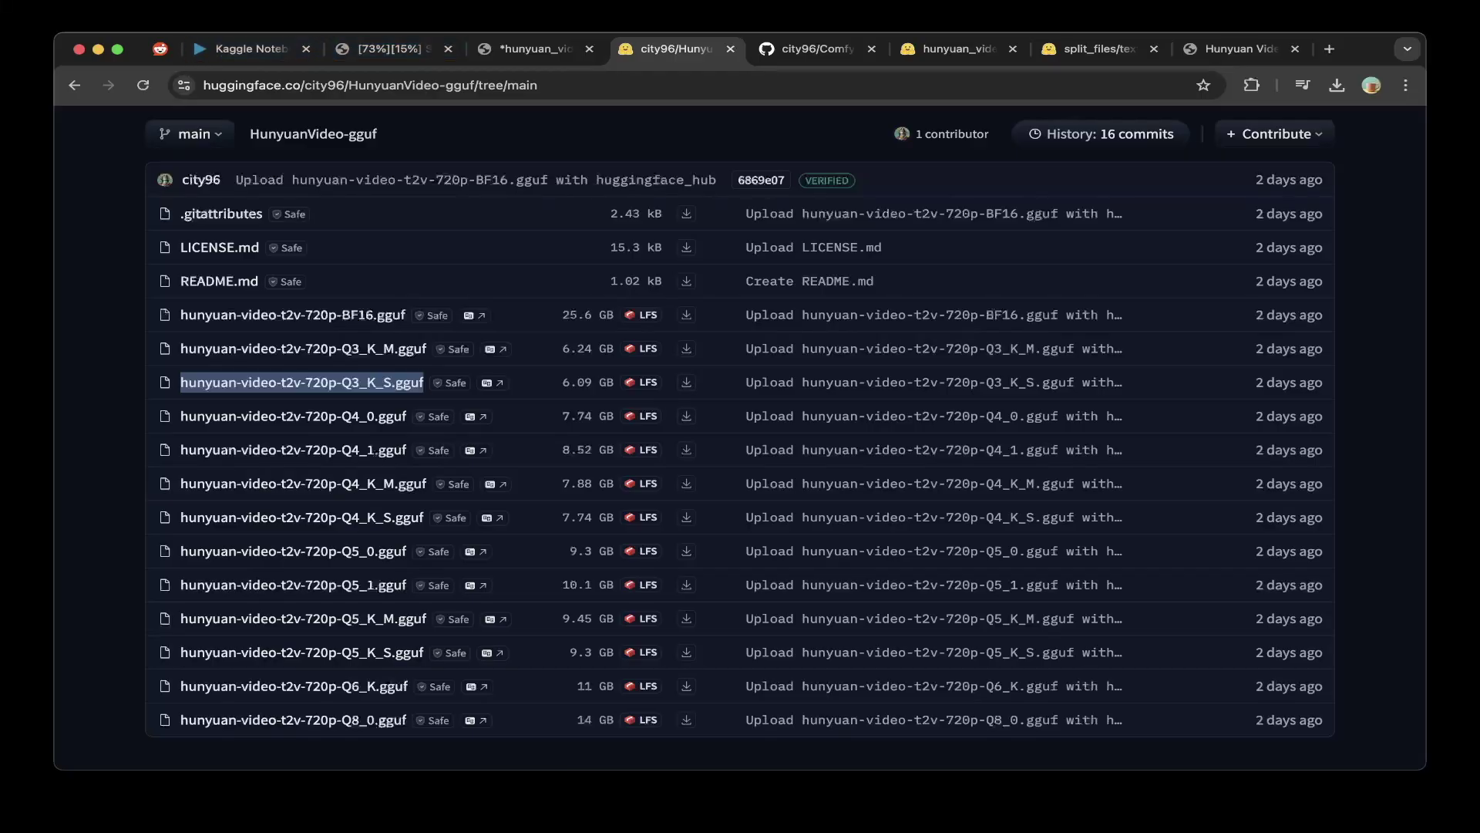
{"action": "left_click", "coordinate": [251, 48]}
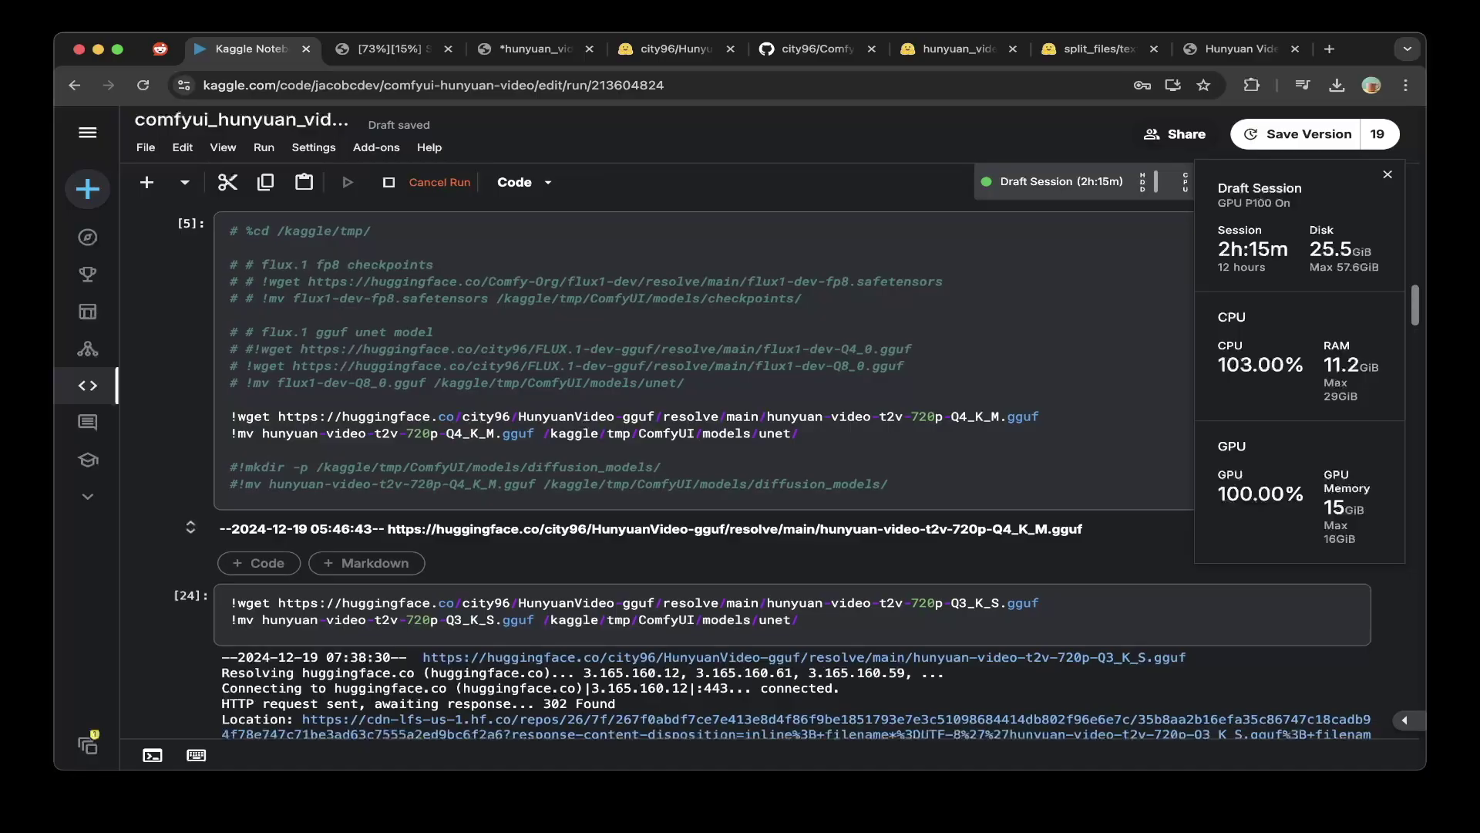
- Examine the commands that download hunyuan-video-t2v-720p-Q4_K_M.gguf and move it into the ComfyUI models/unet folder
{"action": "left_click", "coordinate": [802, 434]}
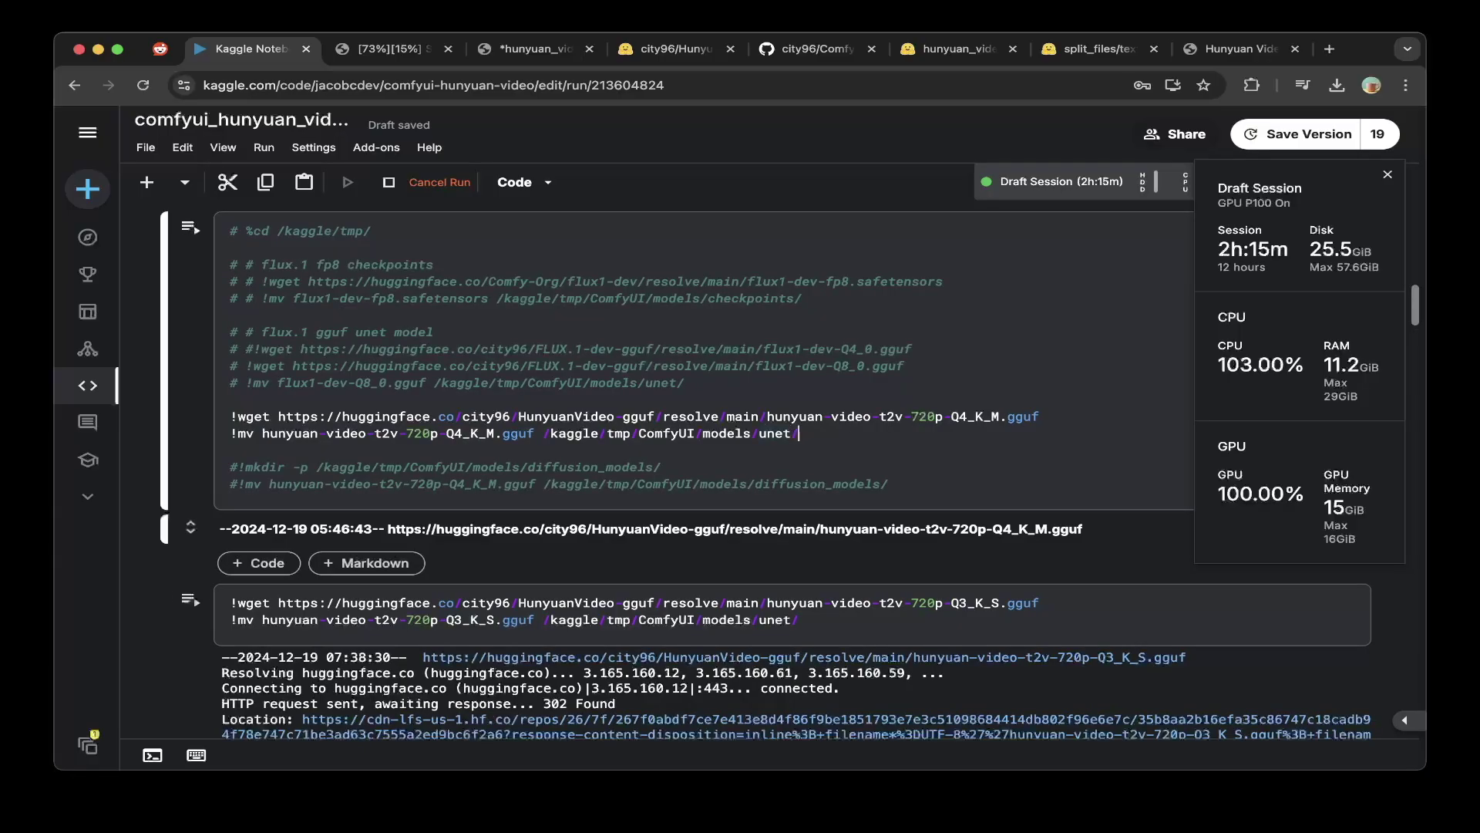
{"action": "scroll", "coordinate": [802, 433], "scroll_direction": "down", "scroll_amount": 1}
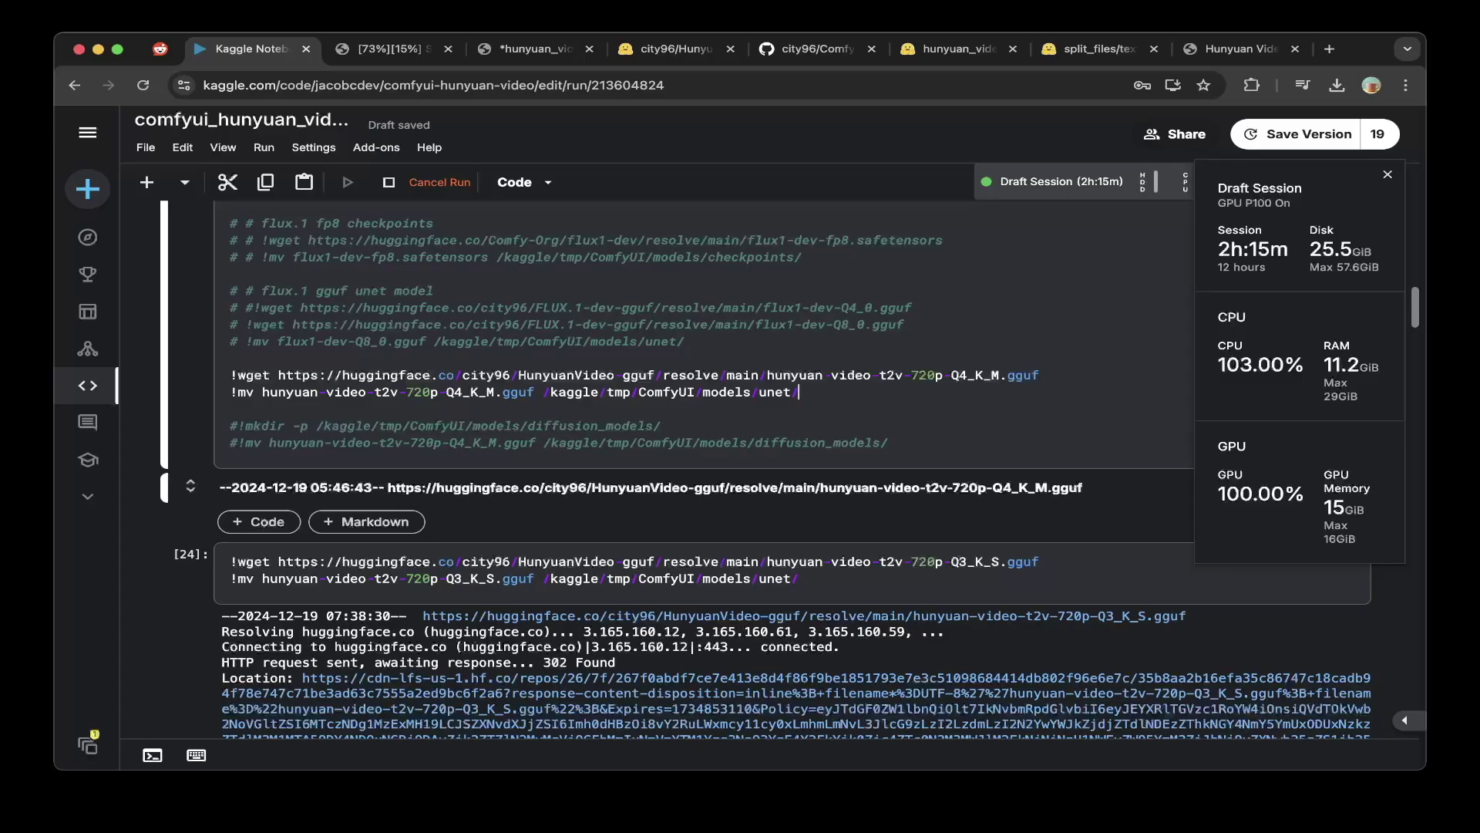
{"action": "left_click_drag", "start_coordinate": [528, 426], "coordinate": [629, 426]}
{"action": "left_click", "coordinate": [661, 425]}
{"action": "double_click", "coordinate": [775, 392]}
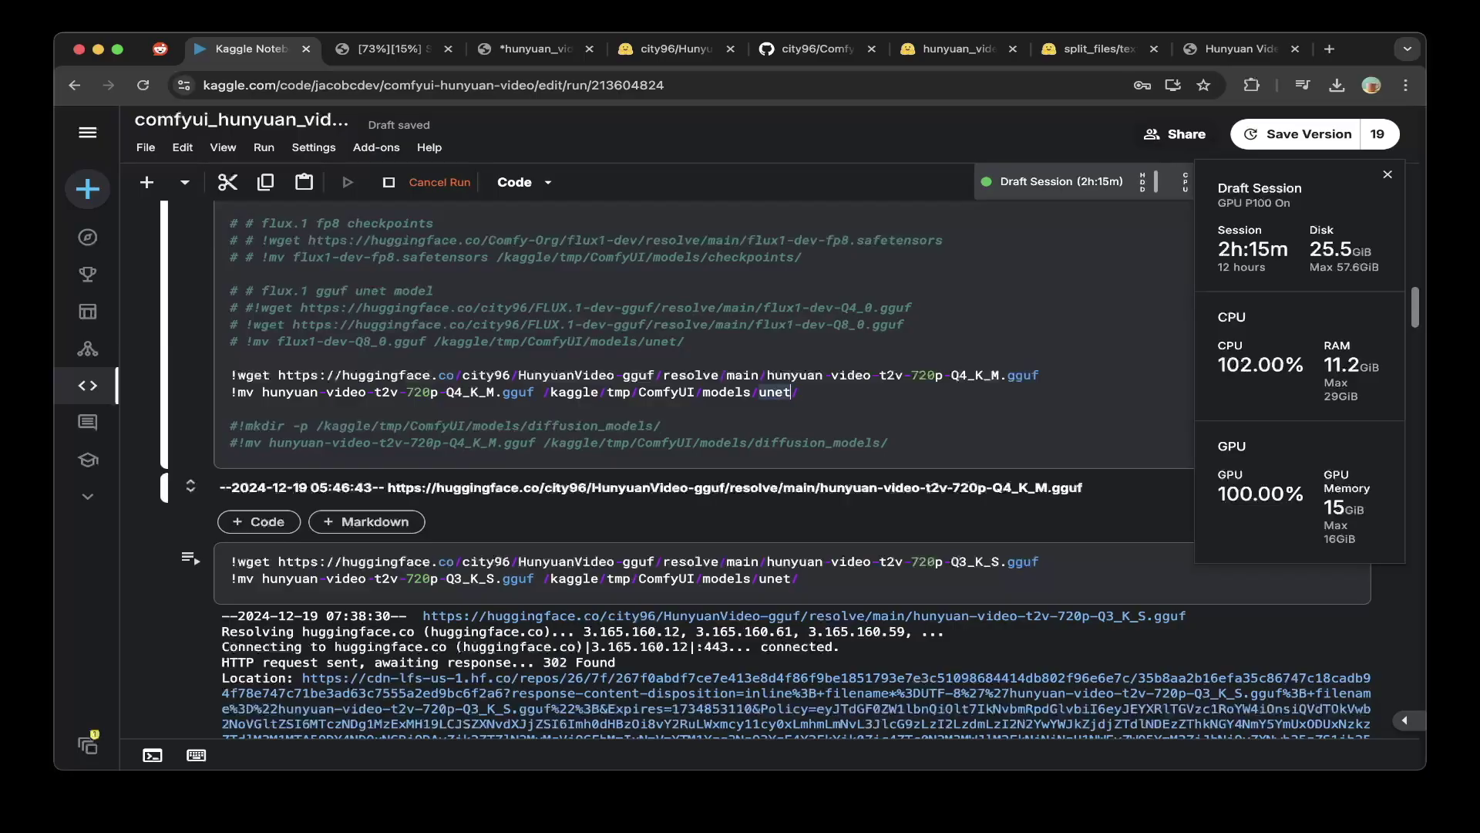
{"action": "left_click", "coordinate": [801, 392]}
{"action": "scroll", "coordinate": [802, 392], "scroll_direction": "down", "scroll_amount": 1}
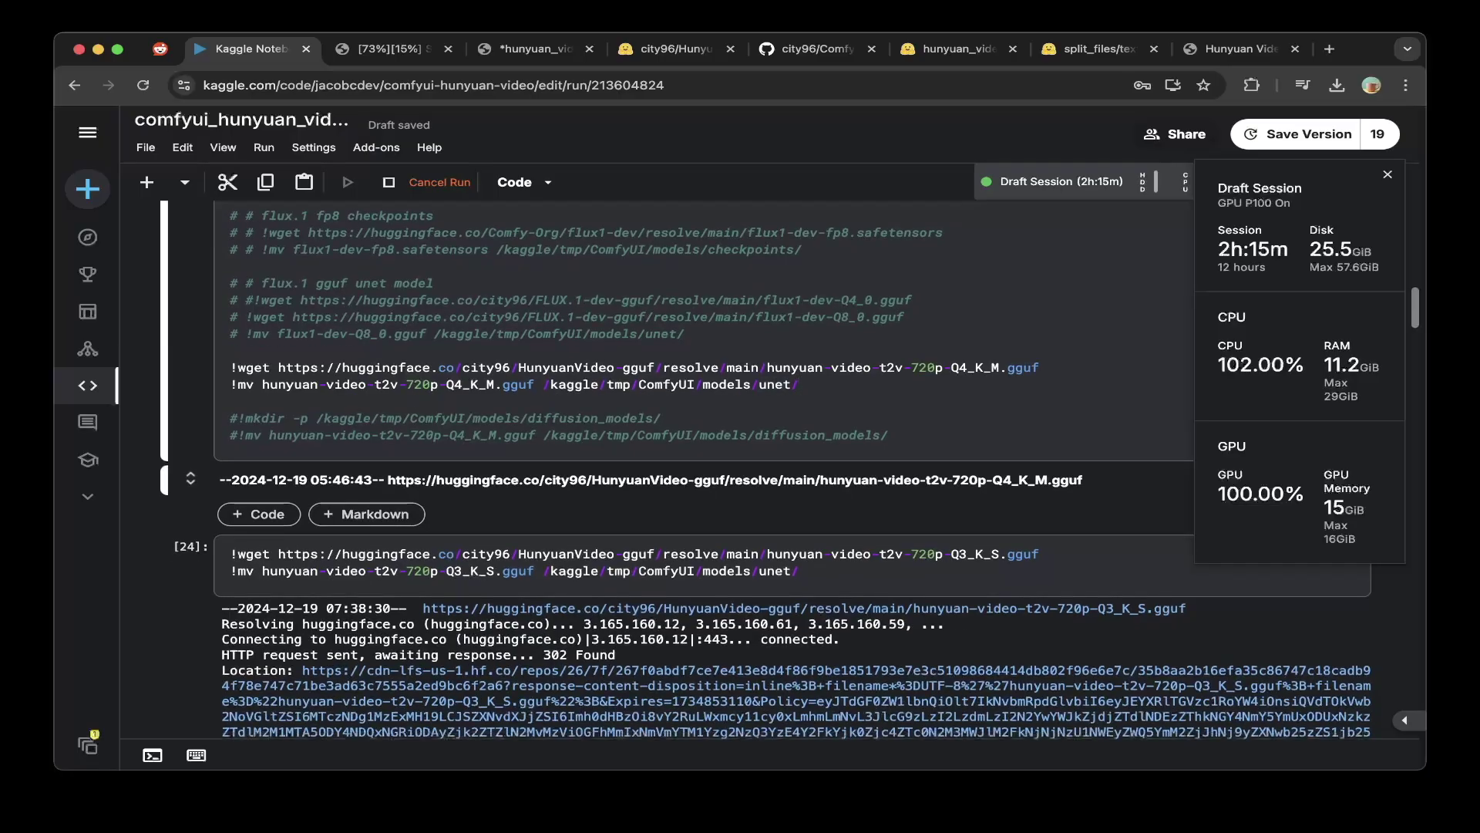
{"action": "scroll", "coordinate": [793, 469], "scroll_direction": "down", "scroll_amount": 1}
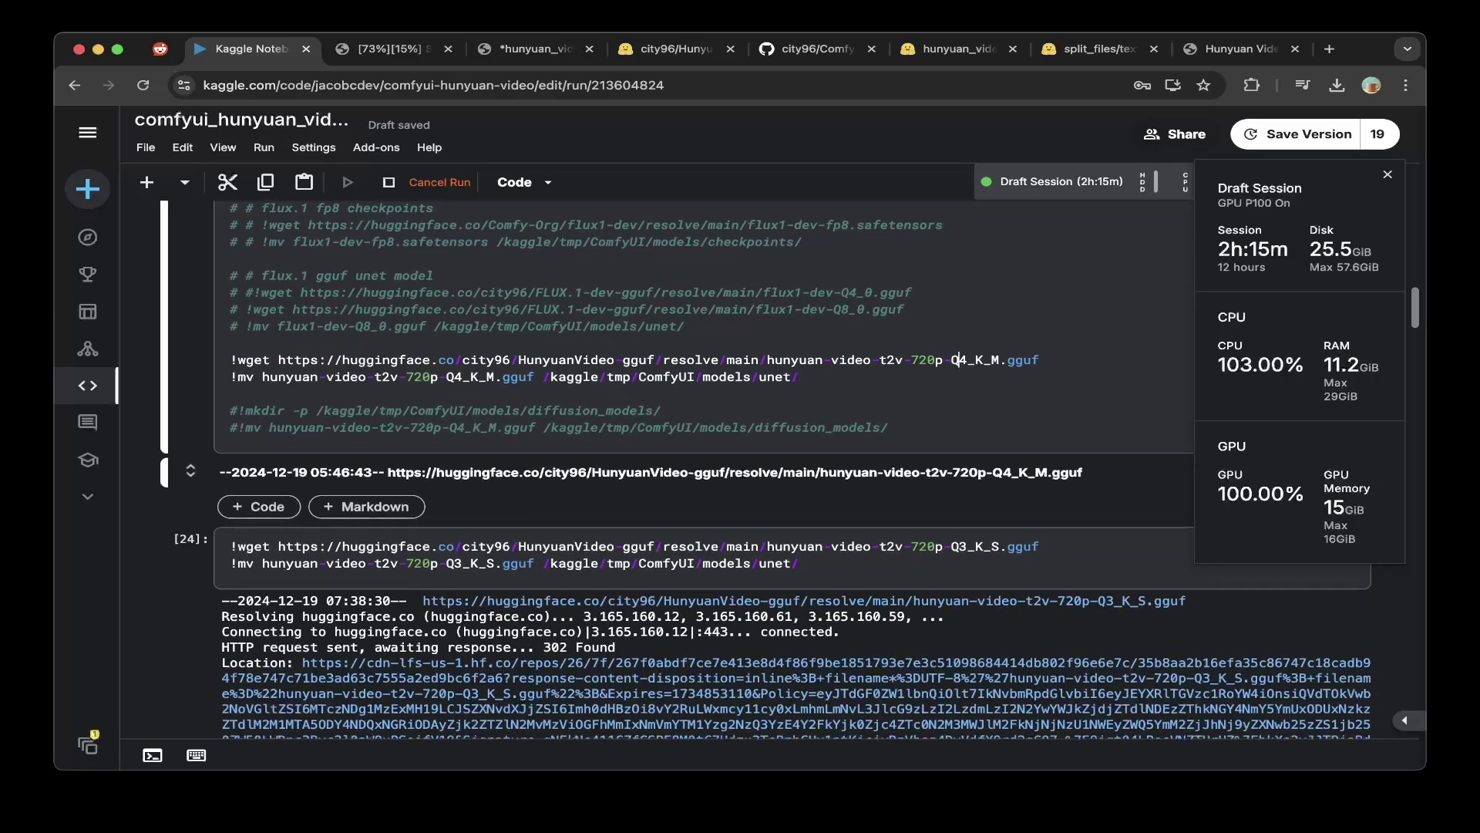
{"action": "left_click", "coordinate": [1040, 360]}
{"action": "scroll", "coordinate": [766, 470], "scroll_direction": "down", "scroll_amount": 1}
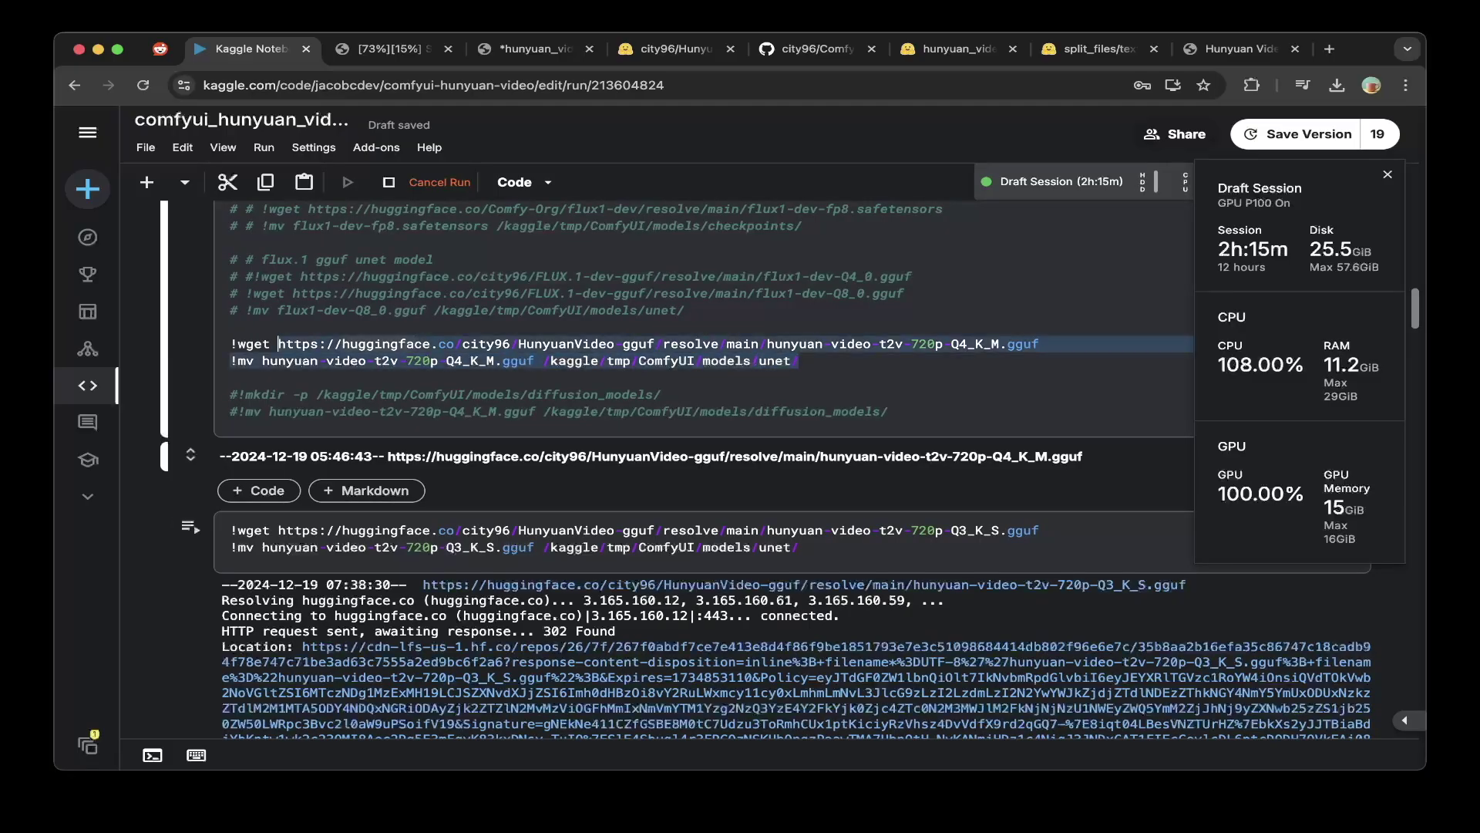
- Examine the cell that downloads the Q3_K_S GGUF model, including its output, and check the session's GPU memory use
{"action": "scroll", "coordinate": [293, 251], "scroll_direction": "down", "scroll_amount": 3}
{"action": "scroll", "coordinate": [765, 470], "scroll_direction": "down", "scroll_amount": 2}
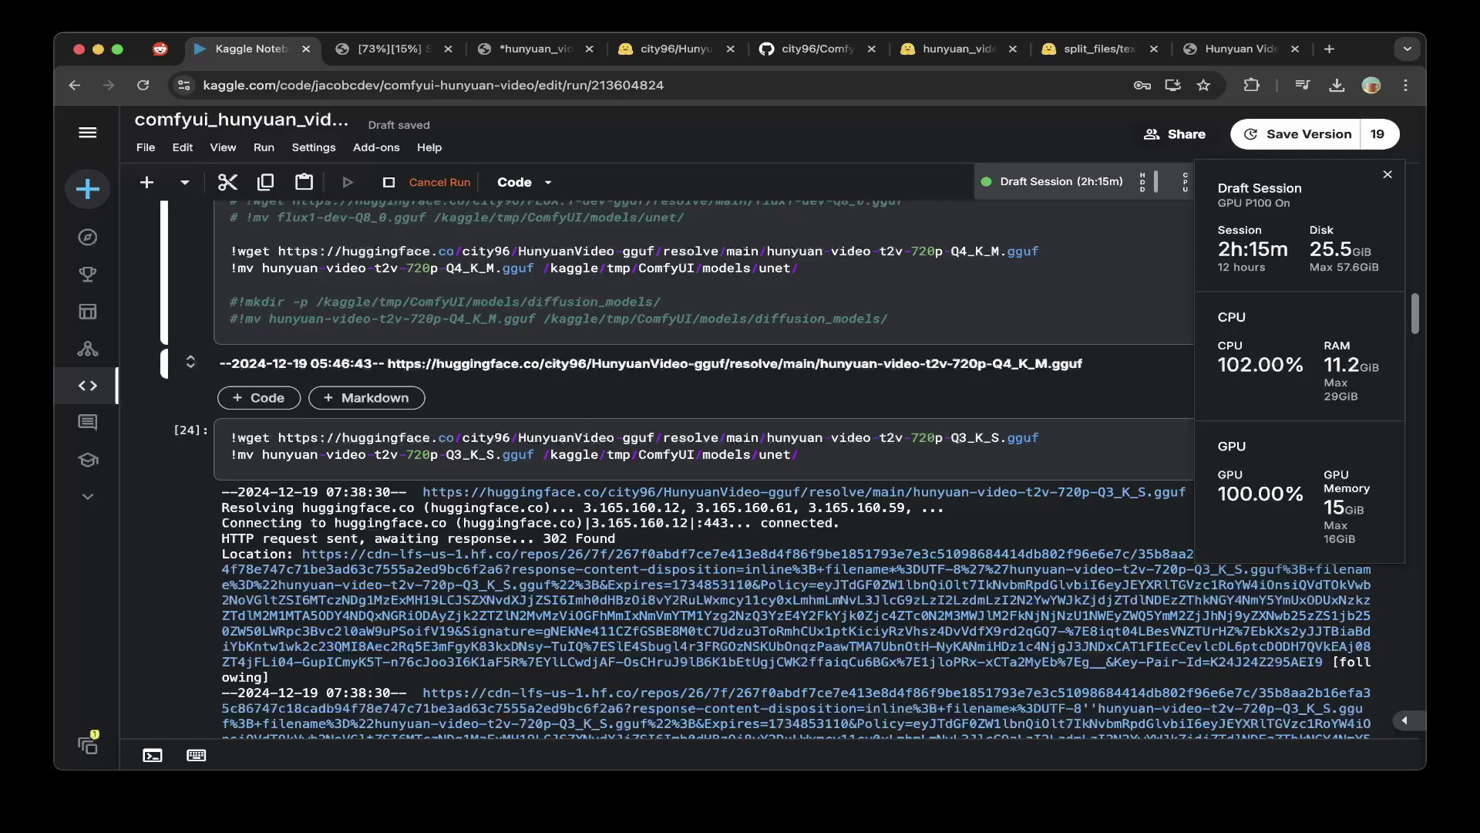
{"action": "left_click", "coordinate": [1031, 437]}
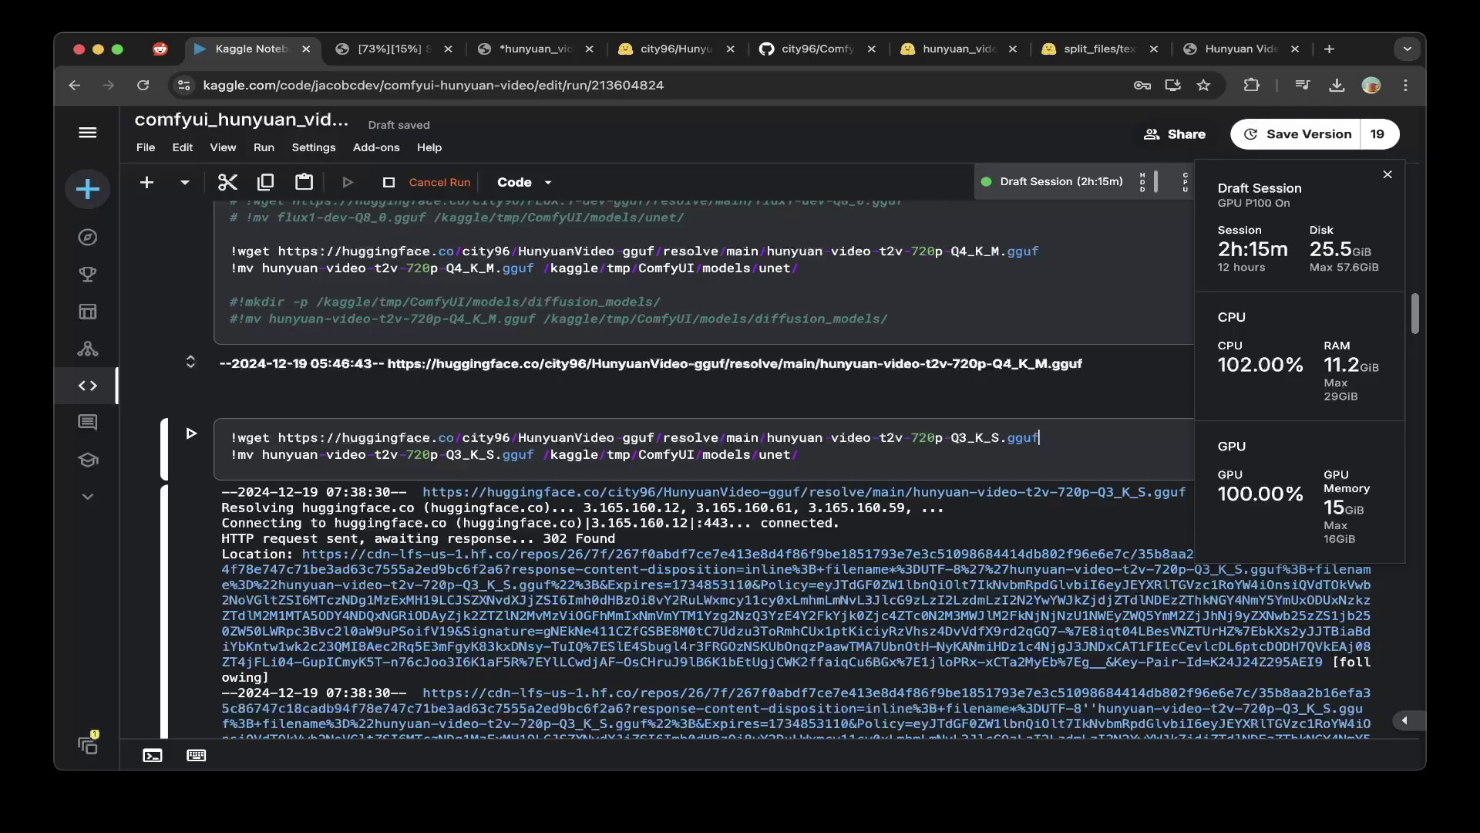
{"action": "scroll", "coordinate": [765, 470], "scroll_direction": "down", "scroll_amount": 1}
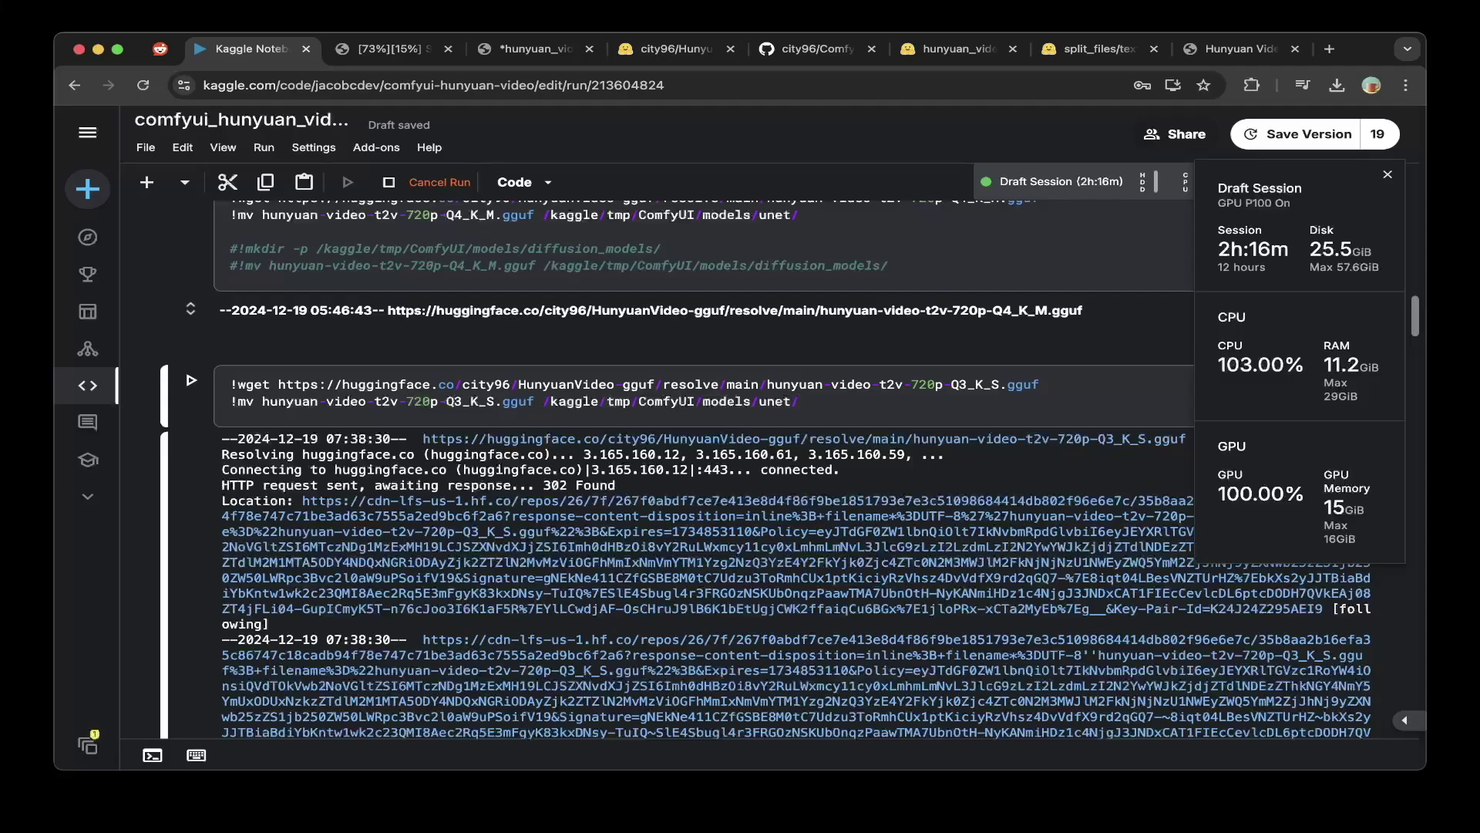
{"action": "left_click_drag", "start_coordinate": [950, 384], "coordinate": [1040, 385]}
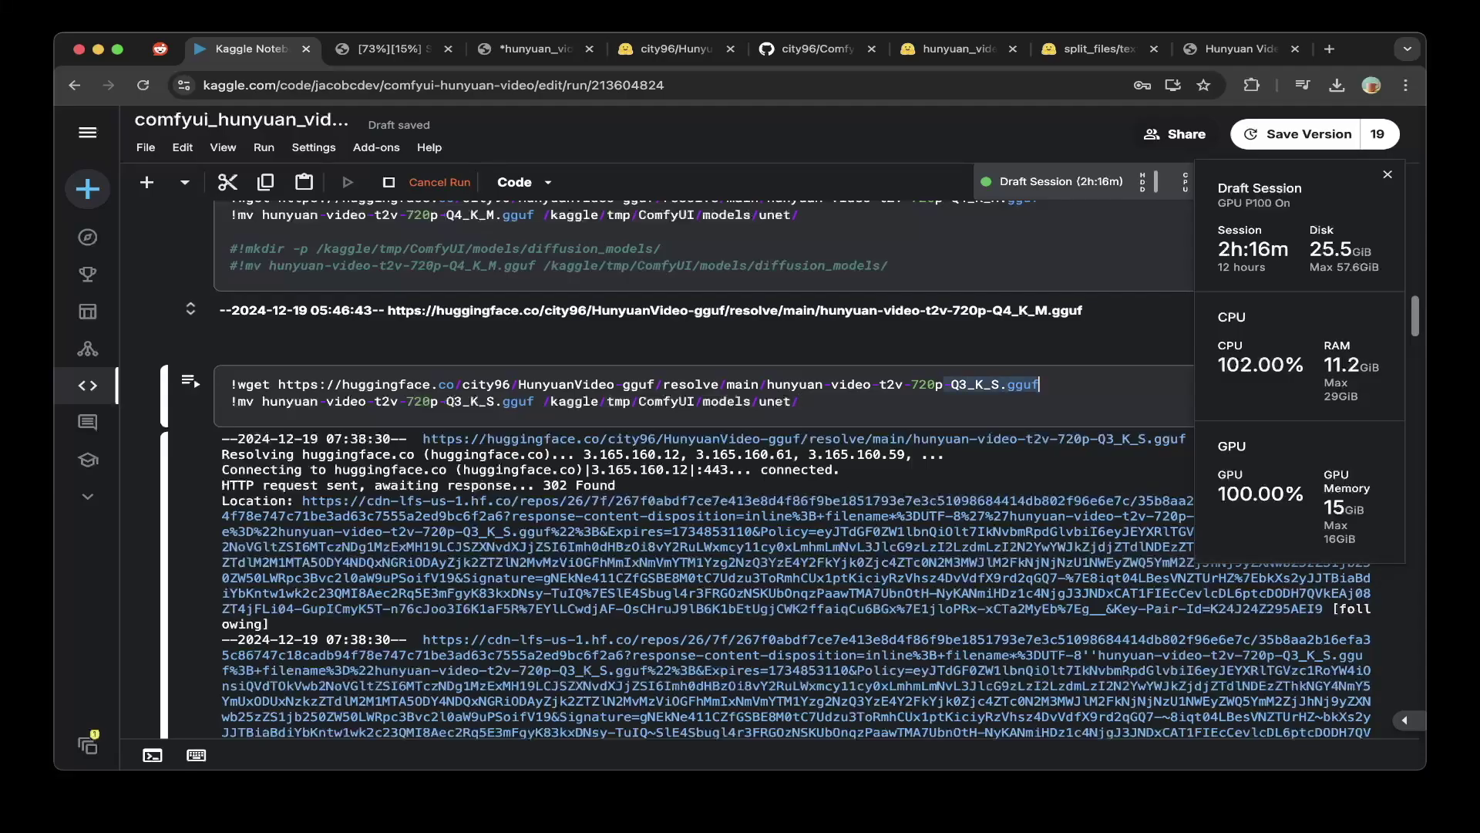
{"action": "left_click", "coordinate": [1040, 385]}
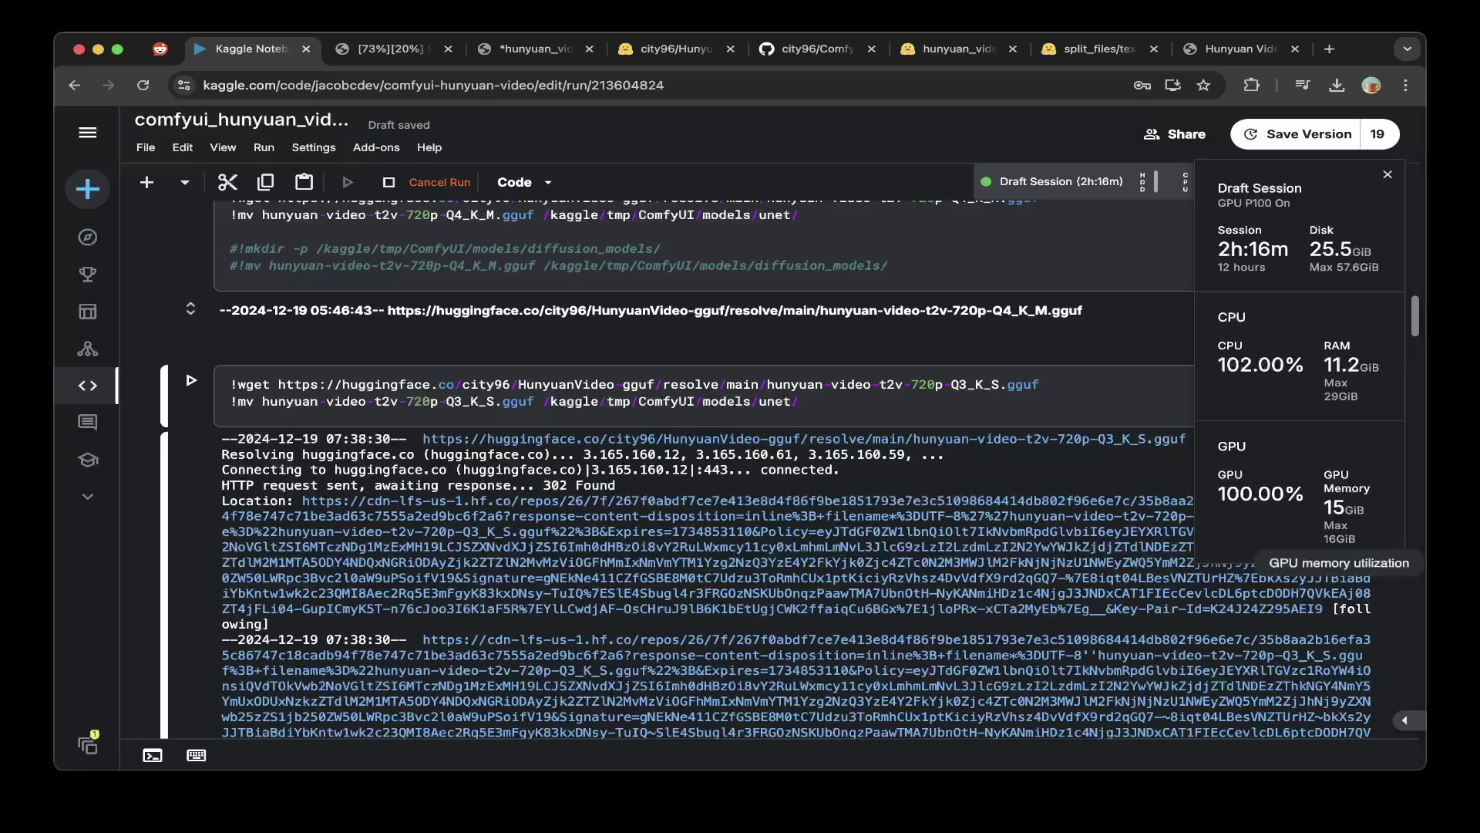
{"action": "scroll", "coordinate": [794, 478], "scroll_direction": "down", "scroll_amount": 1}
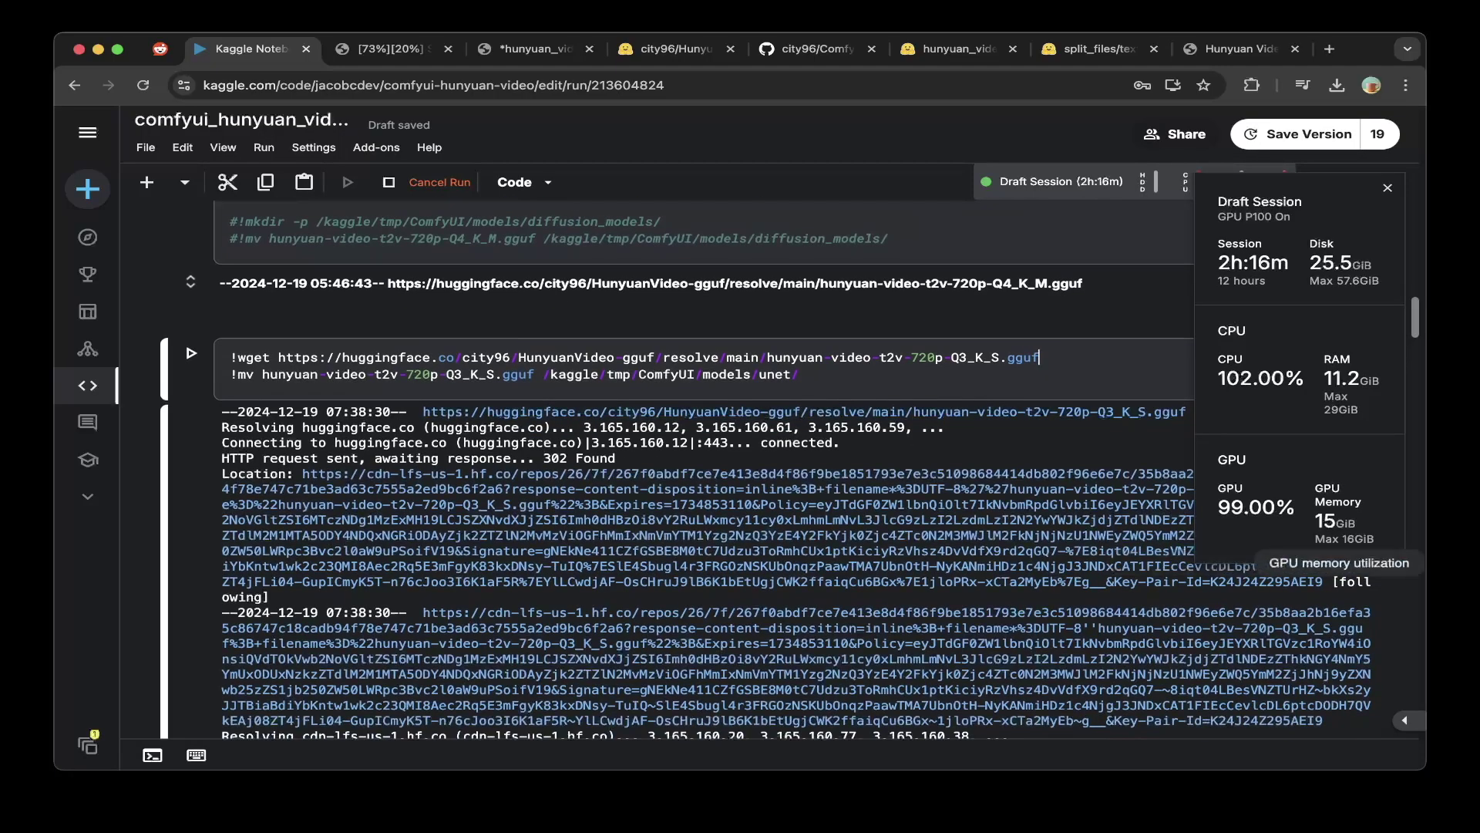
{"action": "scroll", "coordinate": [1300, 350], "scroll_direction": "down", "scroll_amount": 1}
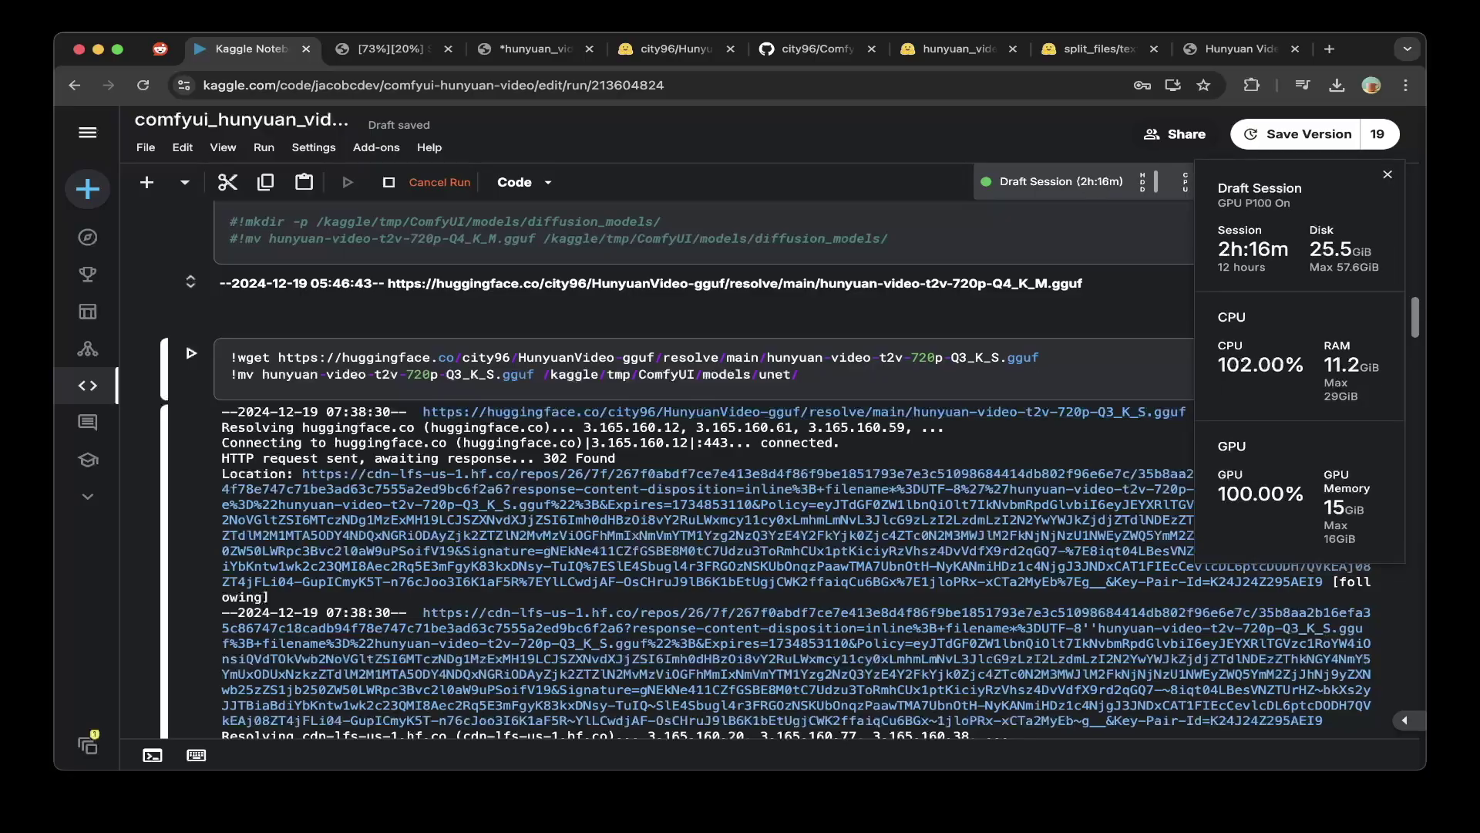
{"action": "scroll", "coordinate": [1300, 351], "scroll_direction": "up", "scroll_amount": 1}
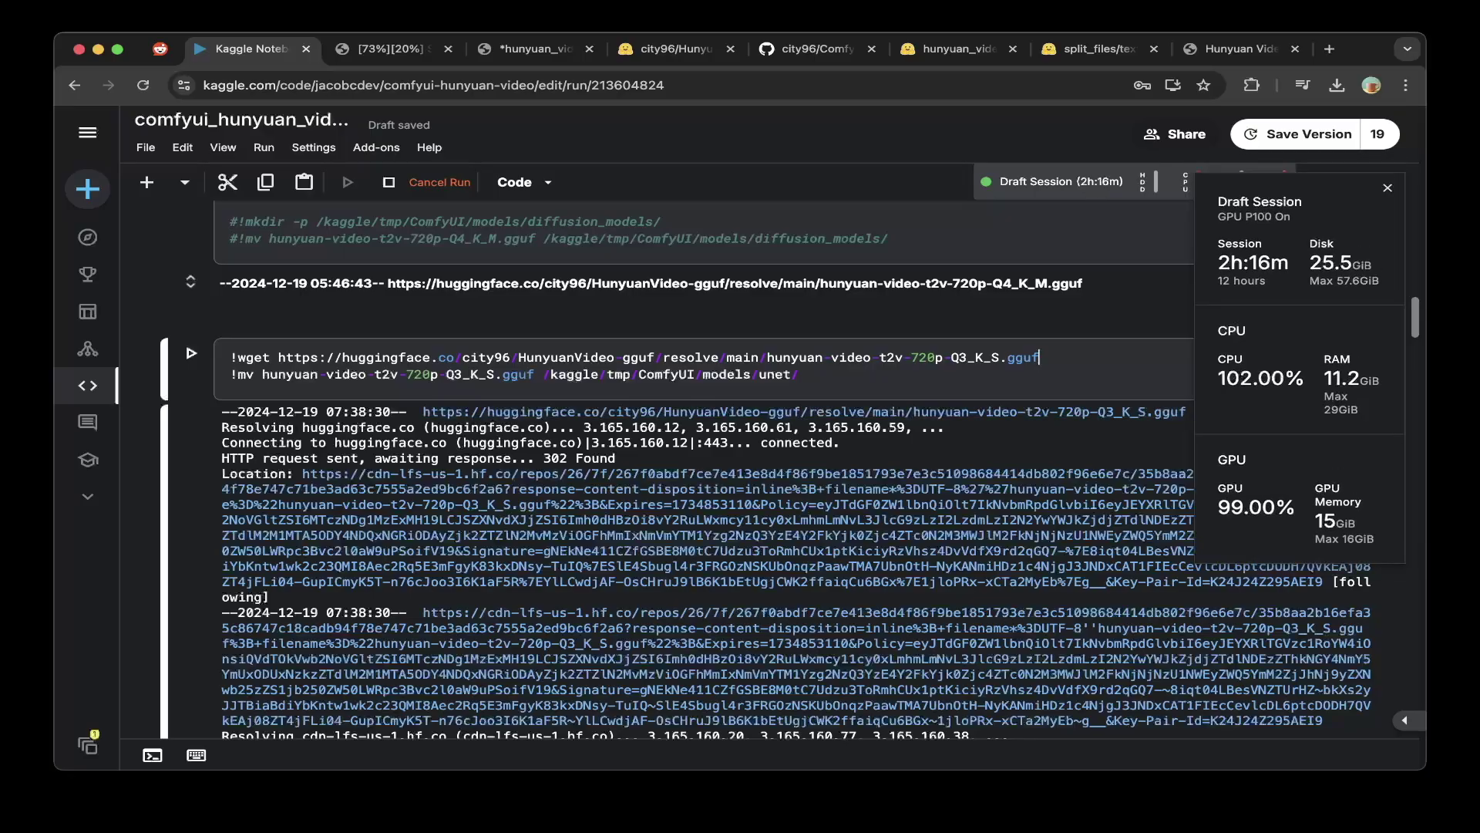
- Skim the rest of the Q3_K_S download output and look over the text encoder download cells in the Clip section
{"action": "scroll", "coordinate": [703, 469], "scroll_direction": "down", "scroll_amount": 6}
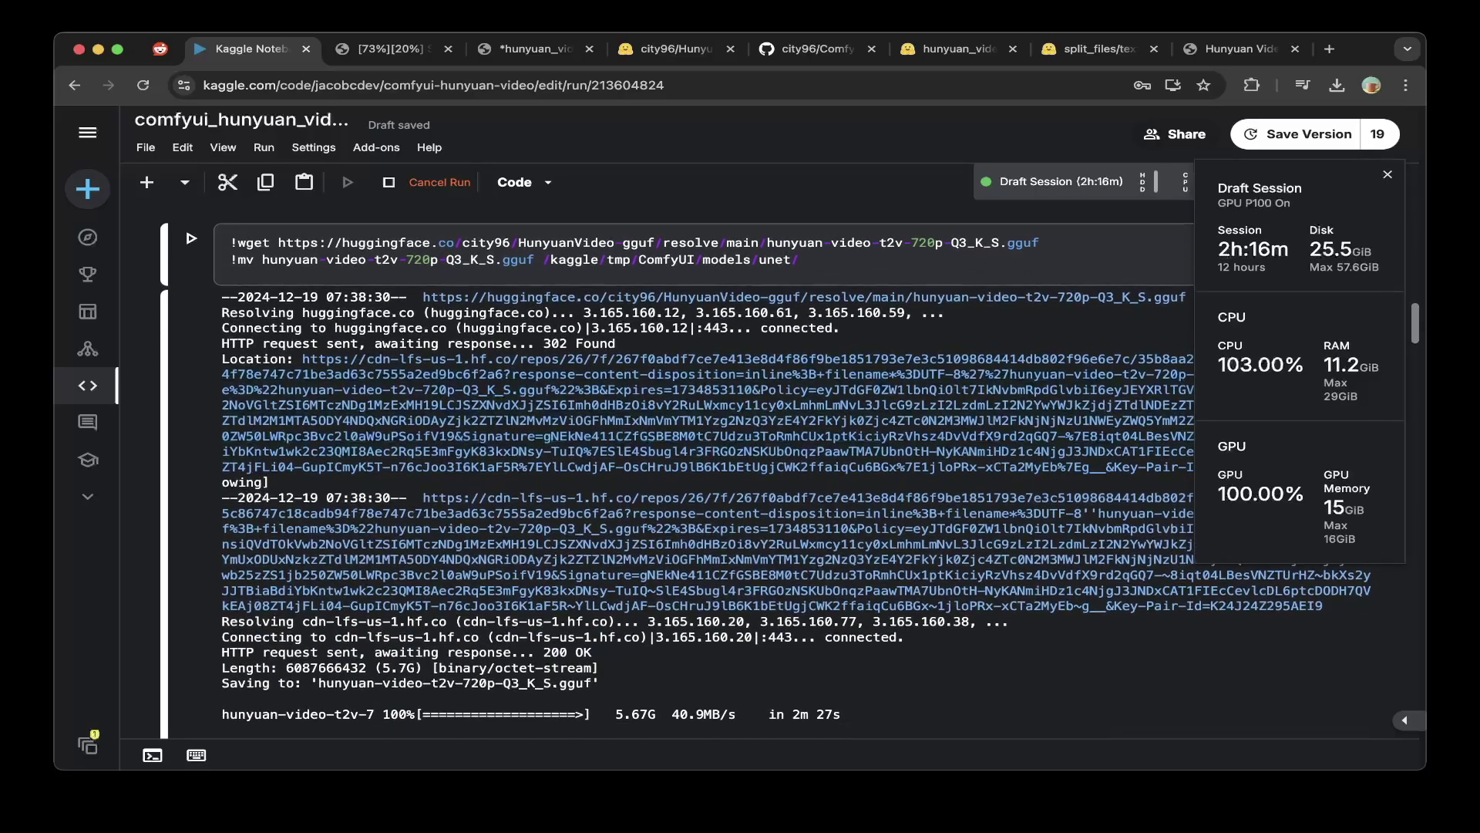
{"action": "scroll", "coordinate": [704, 469], "scroll_direction": "up", "scroll_amount": 7}
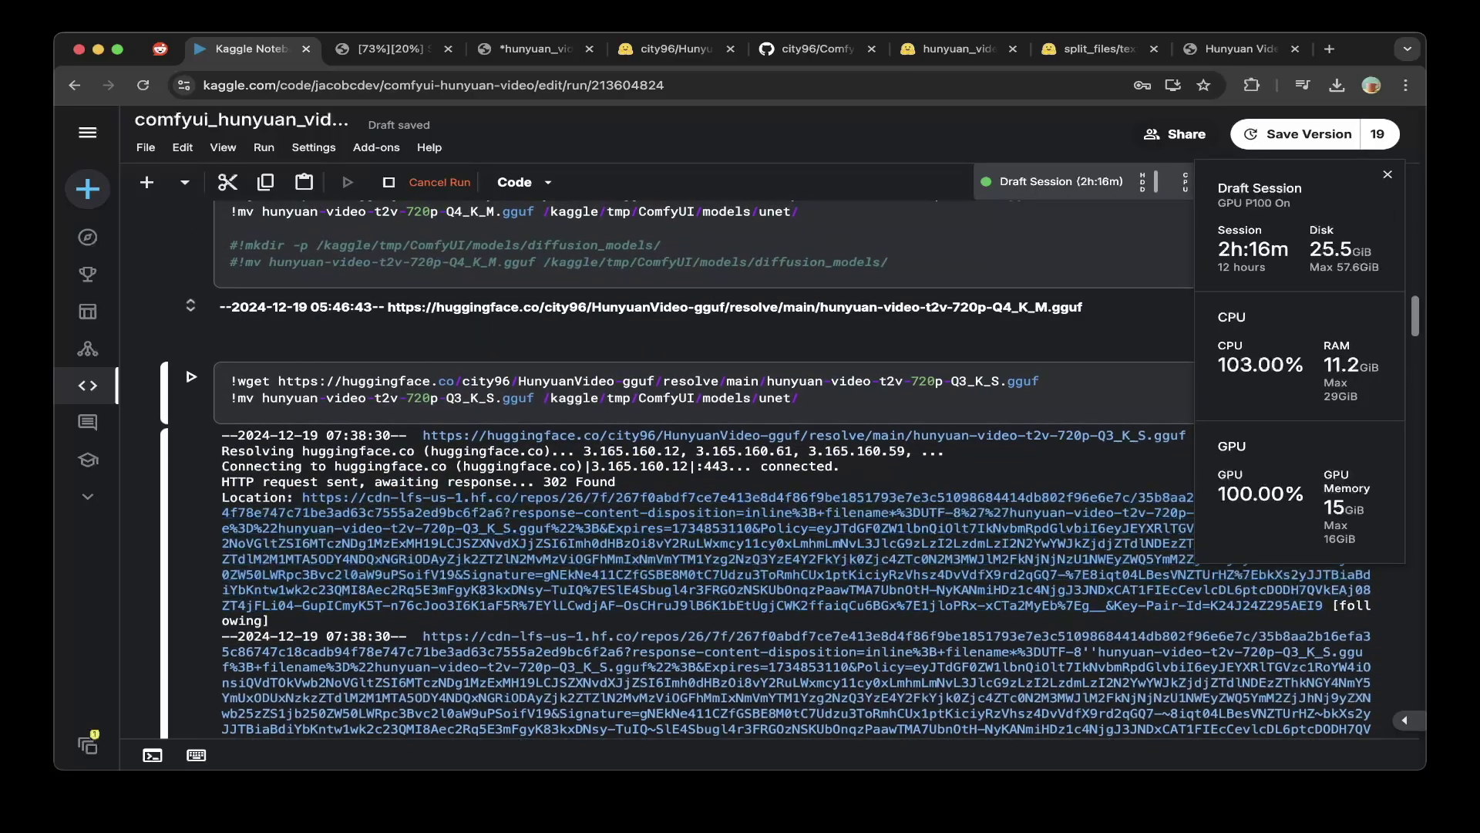
{"action": "scroll", "coordinate": [703, 469], "scroll_direction": "down", "scroll_amount": 7}
{"action": "scroll", "coordinate": [766, 467], "scroll_direction": "down", "scroll_amount": 3}
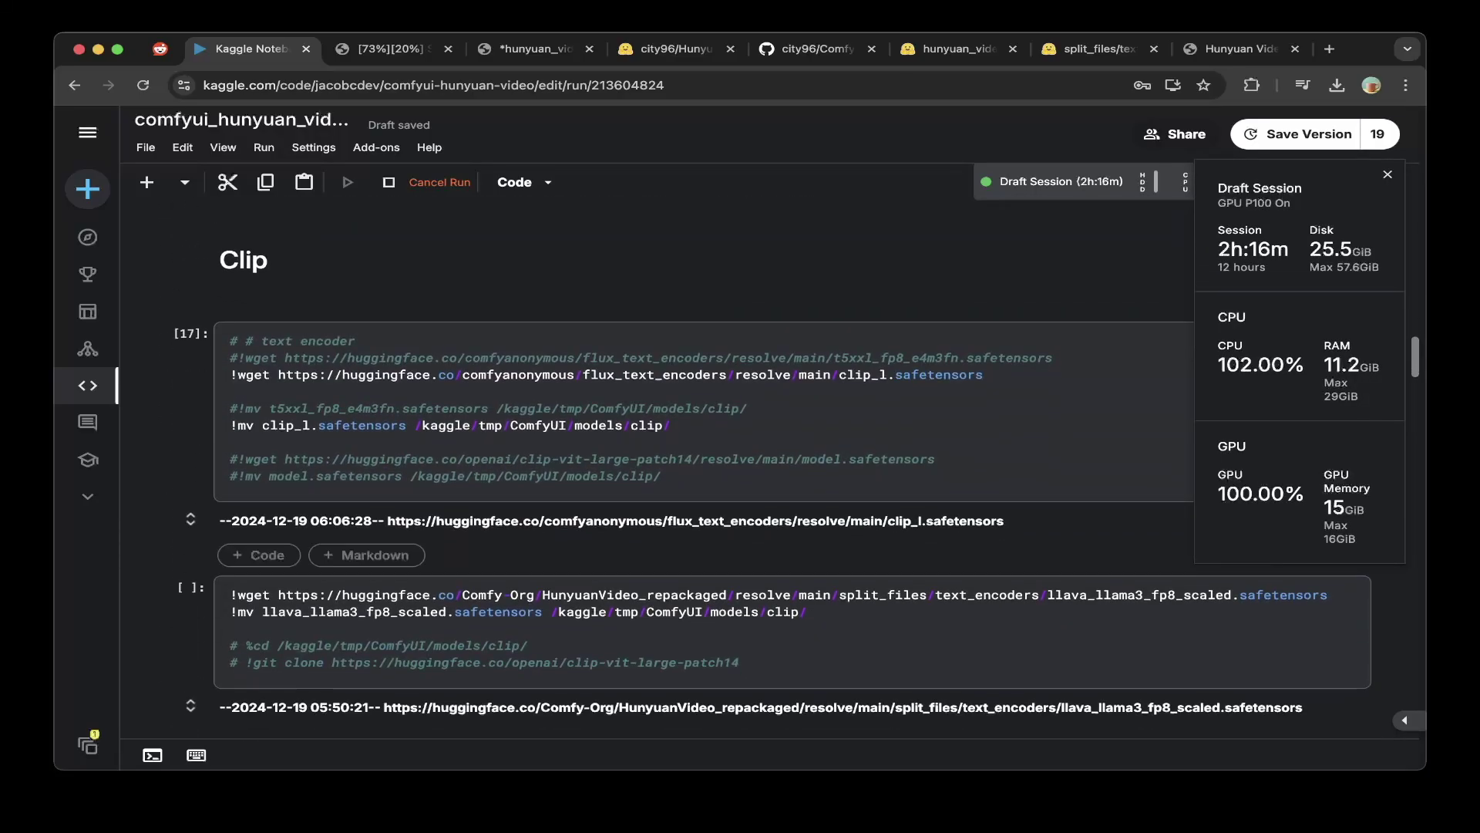
{"action": "scroll", "coordinate": [775, 475], "scroll_direction": "down", "scroll_amount": 1}
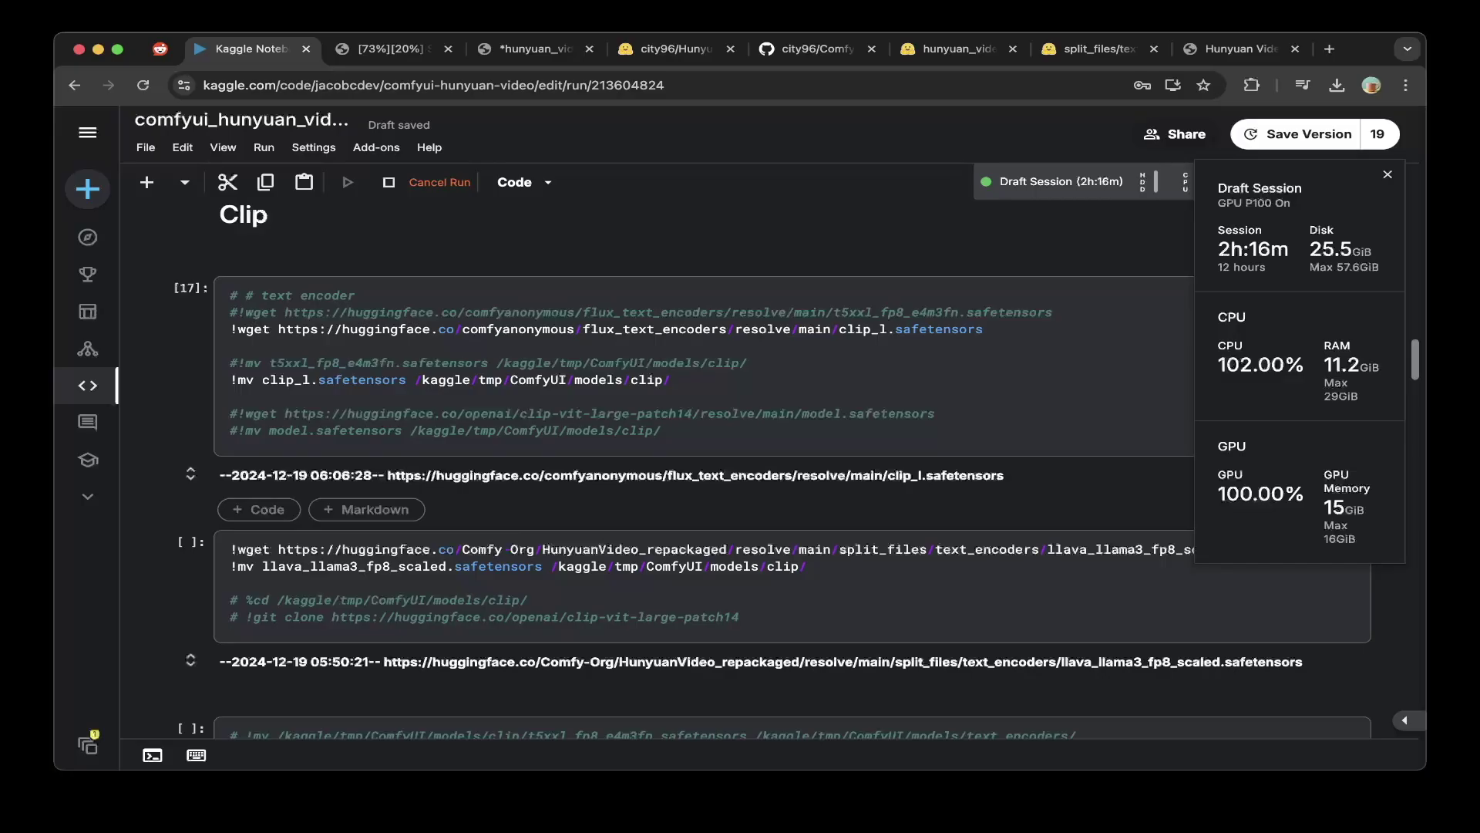
{"action": "scroll", "coordinate": [772, 469], "scroll_direction": "down", "scroll_amount": 1}
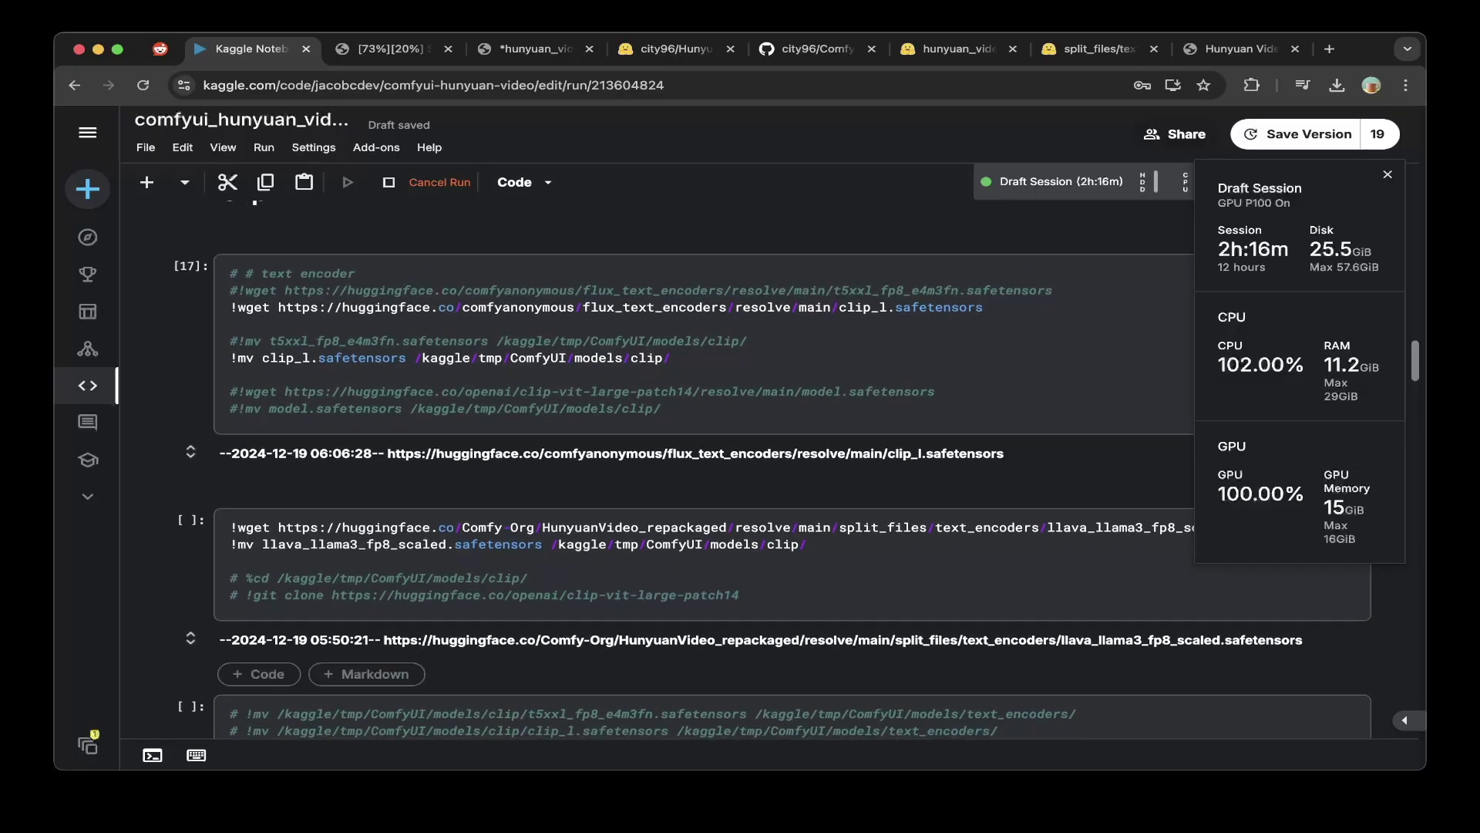
{"action": "double_click", "coordinate": [634, 527]}
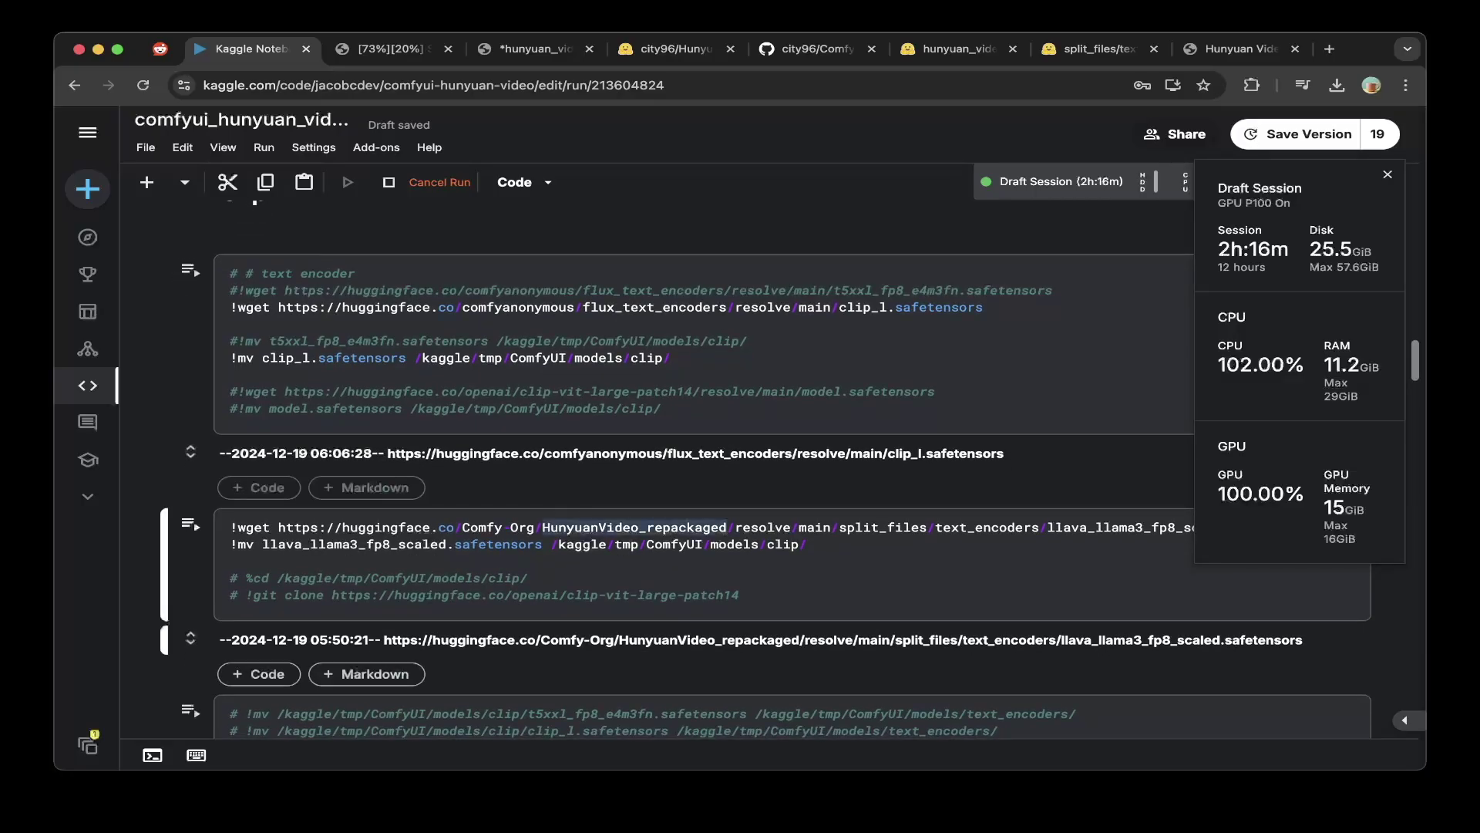
- Examine the commands that download clip_l.safetensors and move it into the ComfyUI models/clip folder
{"action": "left_click", "coordinate": [985, 307]}
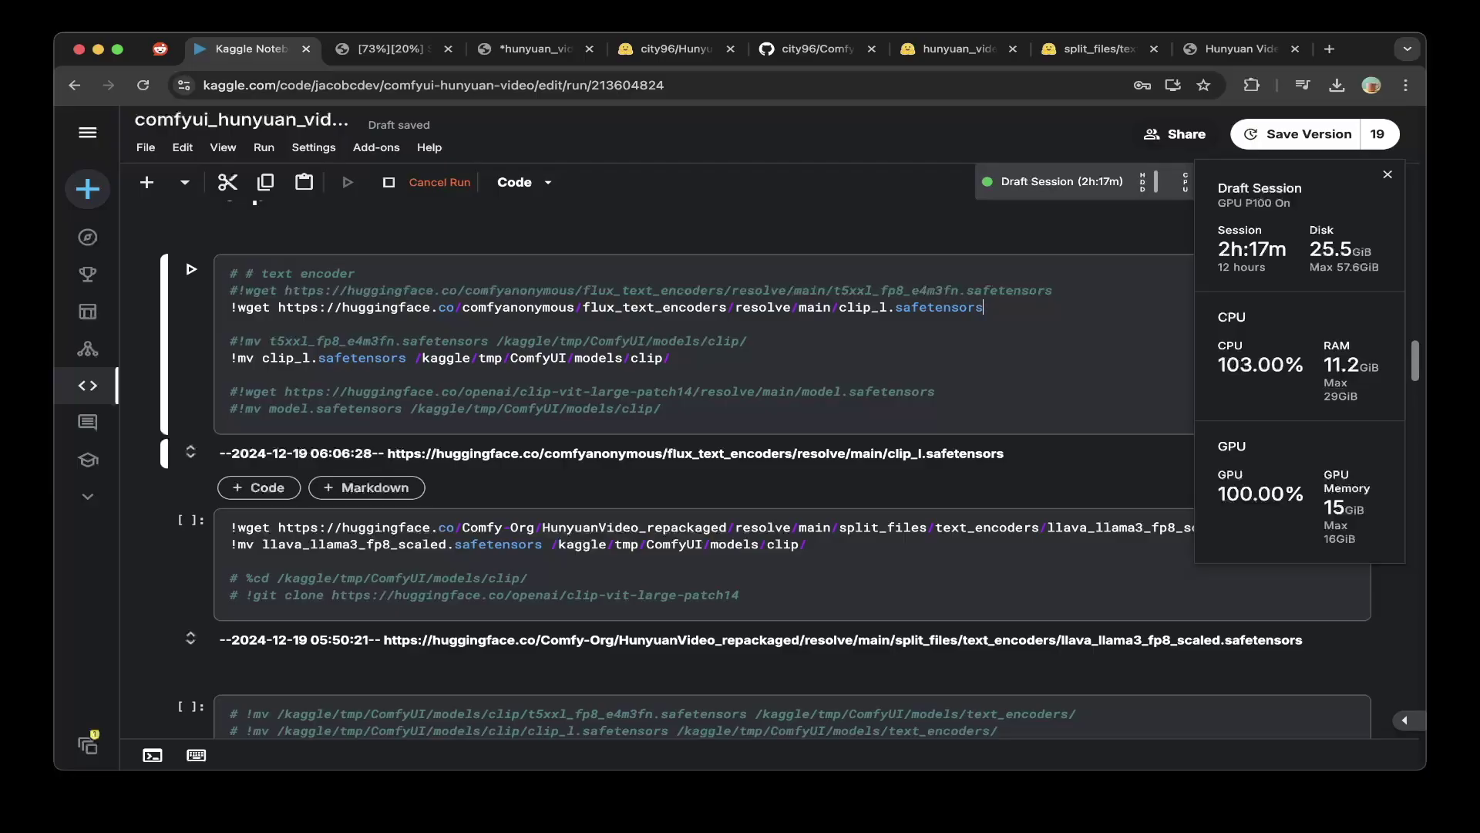
{"action": "scroll", "coordinate": [763, 478], "scroll_direction": "up", "scroll_amount": 1}
{"action": "double_click", "coordinate": [639, 417]}
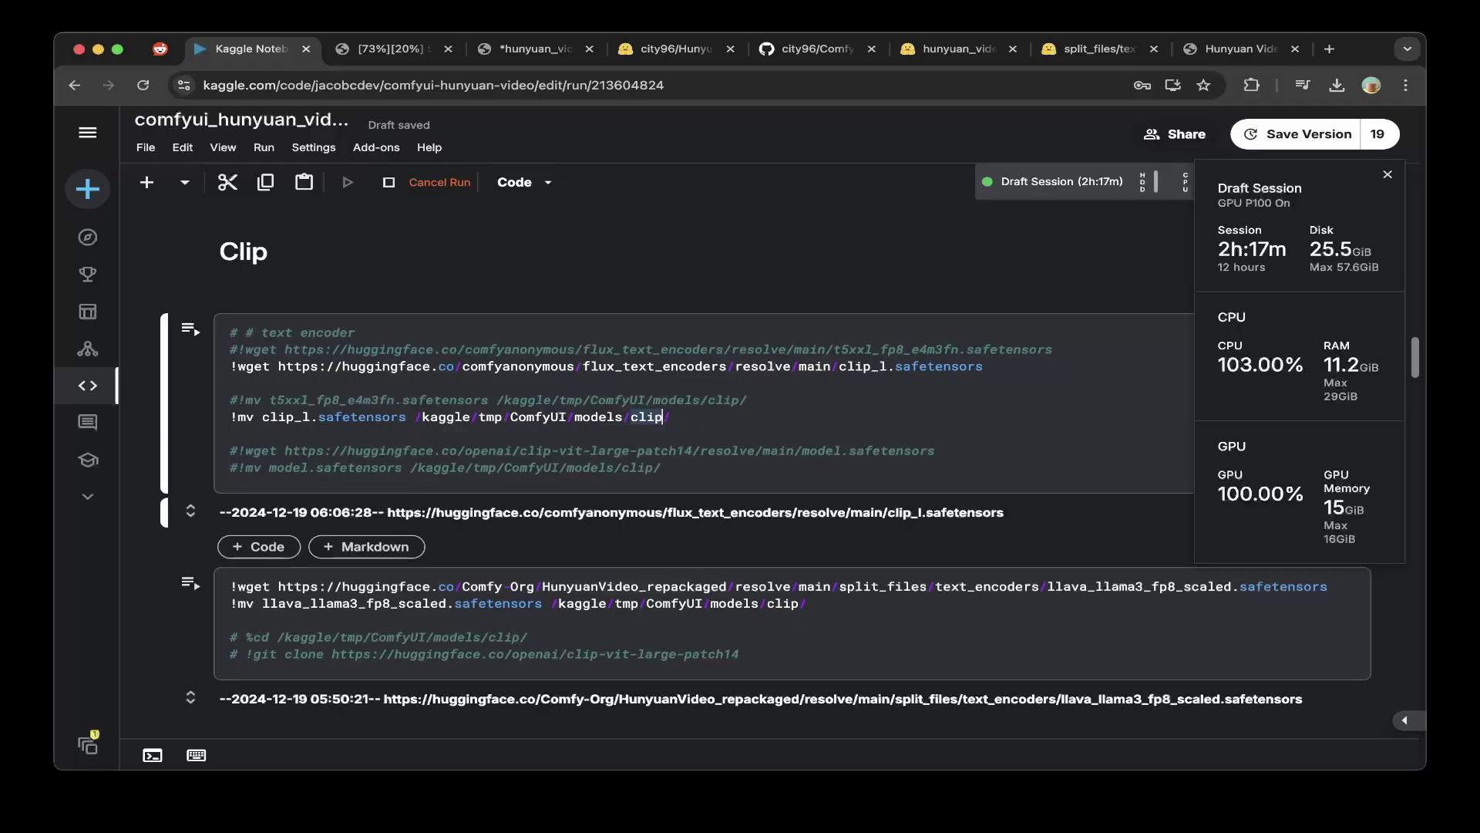
{"action": "scroll", "coordinate": [639, 417], "scroll_direction": "down", "scroll_amount": 2}
{"action": "scroll", "coordinate": [639, 417], "scroll_direction": "down", "scroll_amount": 1}
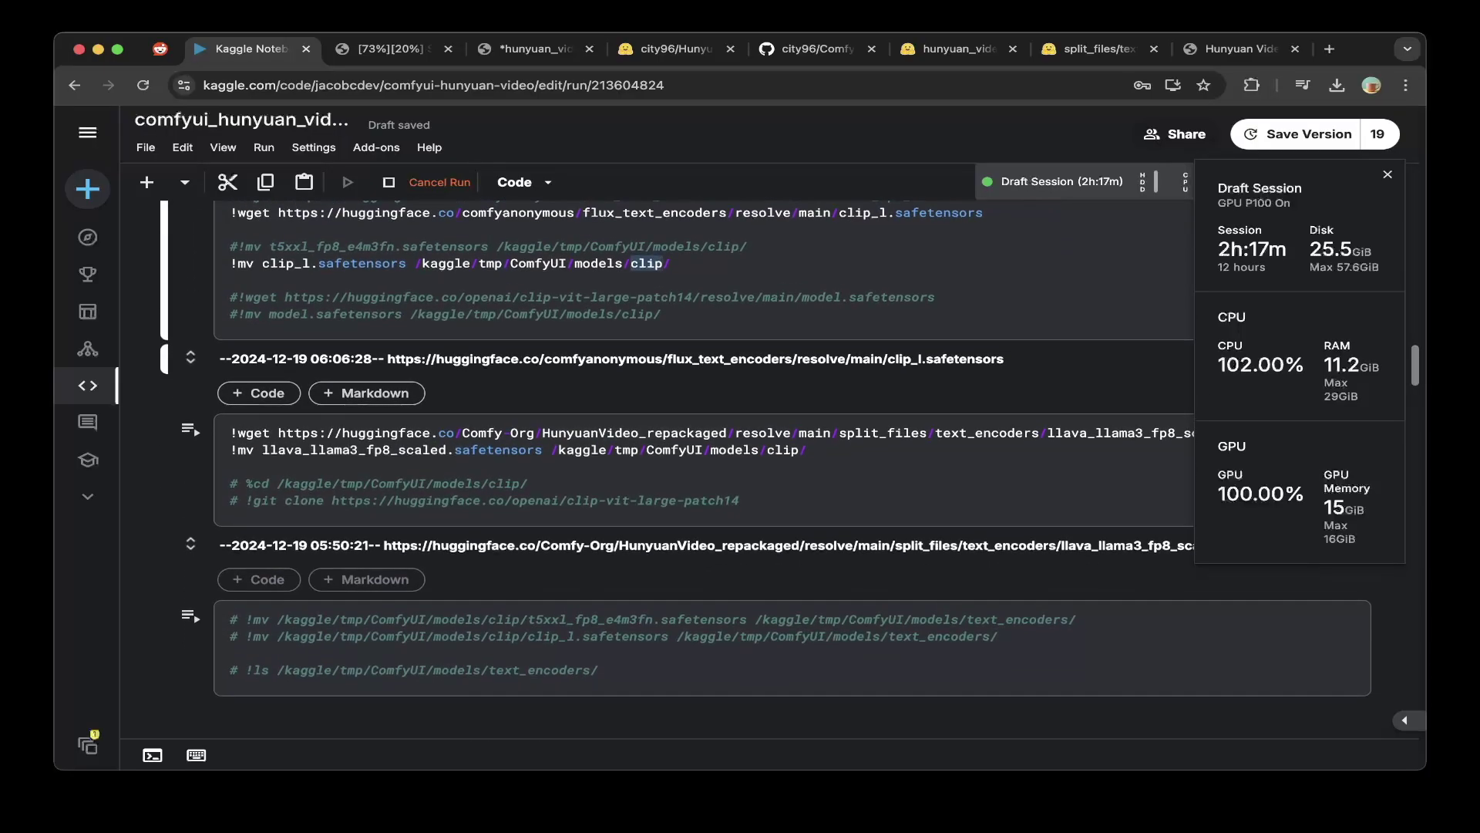
{"action": "scroll", "coordinate": [763, 471], "scroll_direction": "up", "scroll_amount": 3}
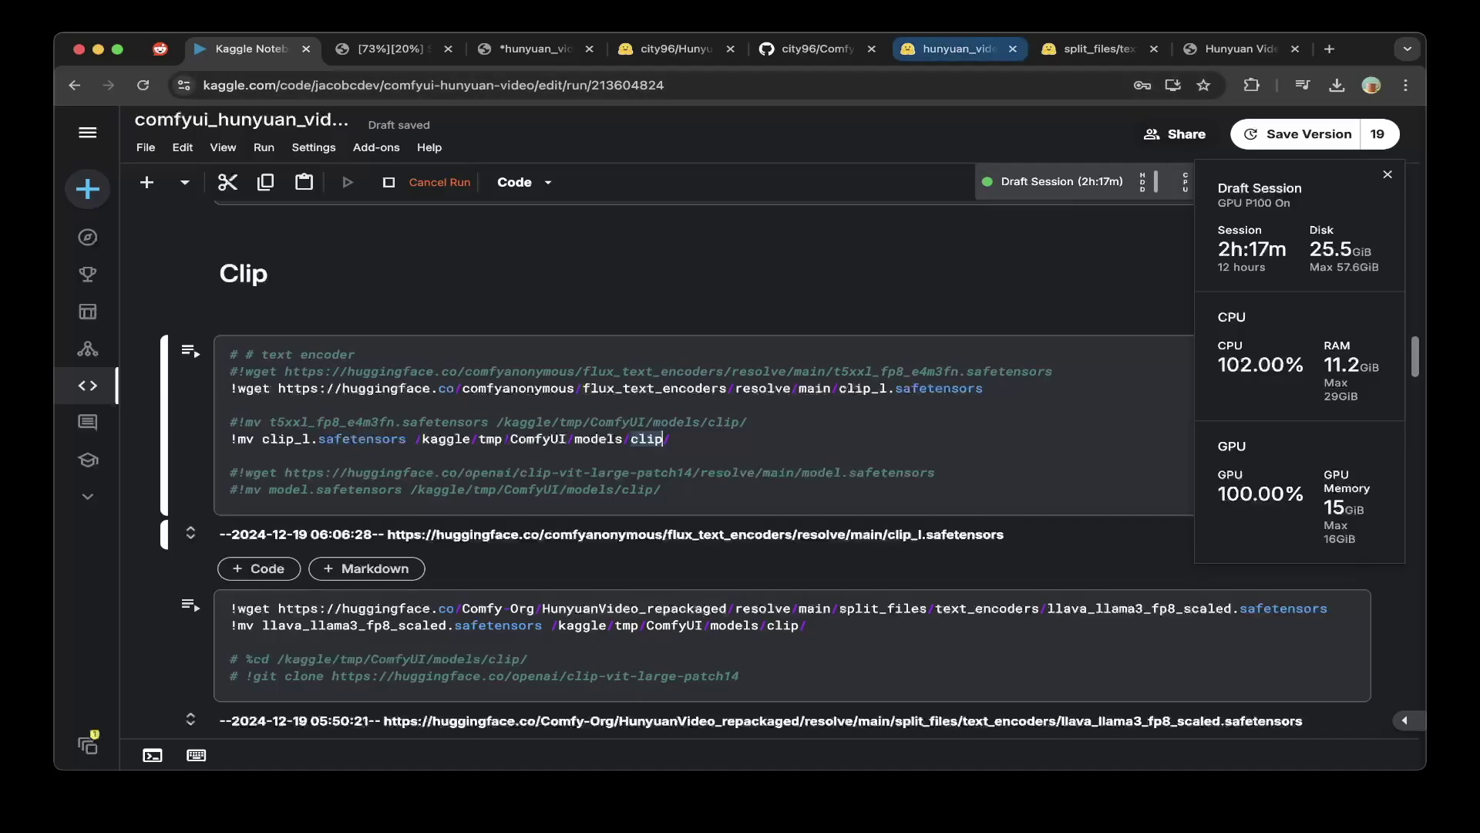
- Look through the text_encoders folder of the Comfy-Org/HunyuanVideo_repackaged repository on Hugging Face
{"action": "left_click", "coordinate": [1099, 49]}
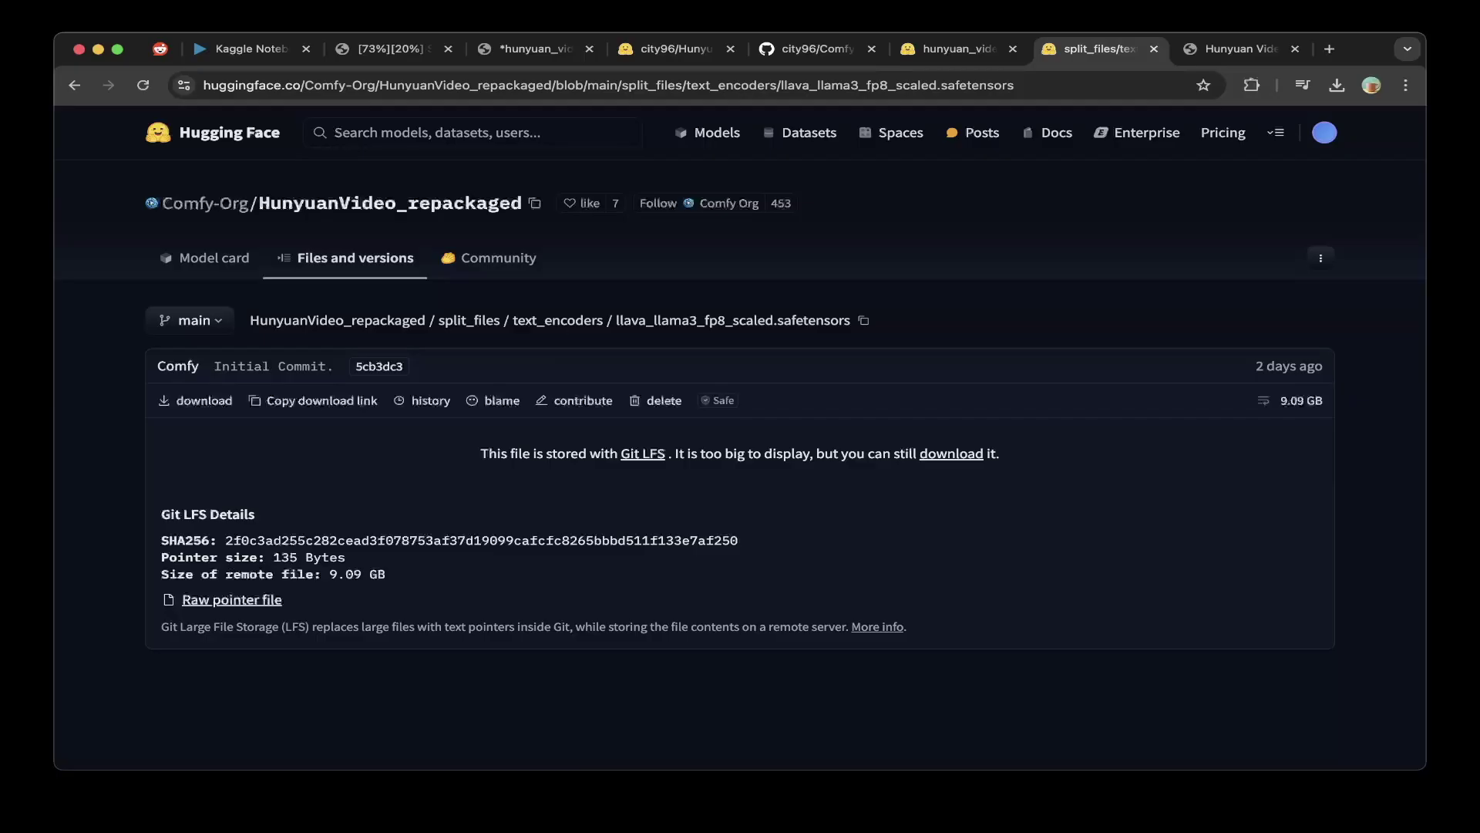
{"action": "left_click", "coordinate": [558, 320]}
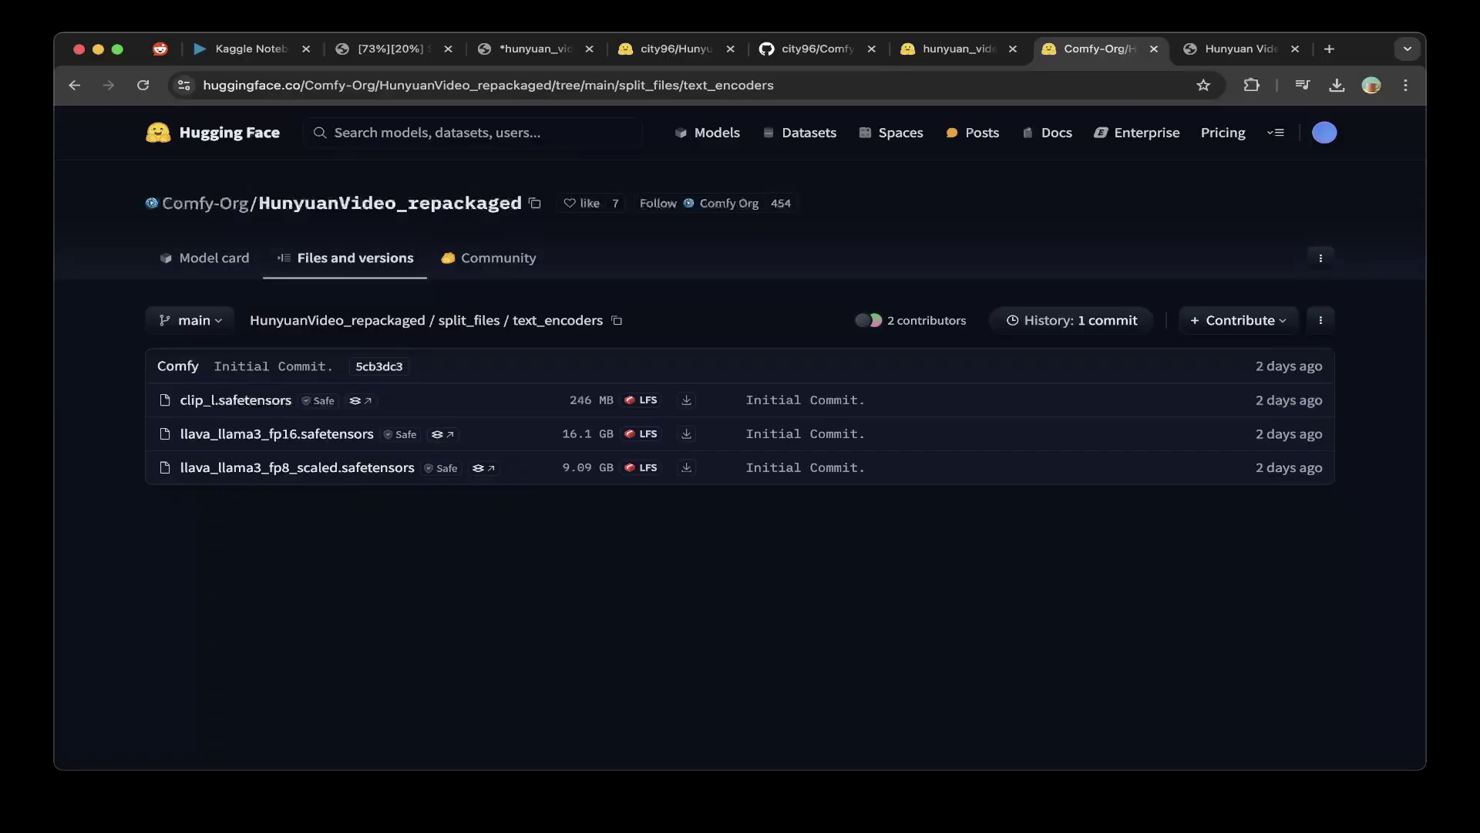
{"action": "left_click", "coordinate": [75, 86]}
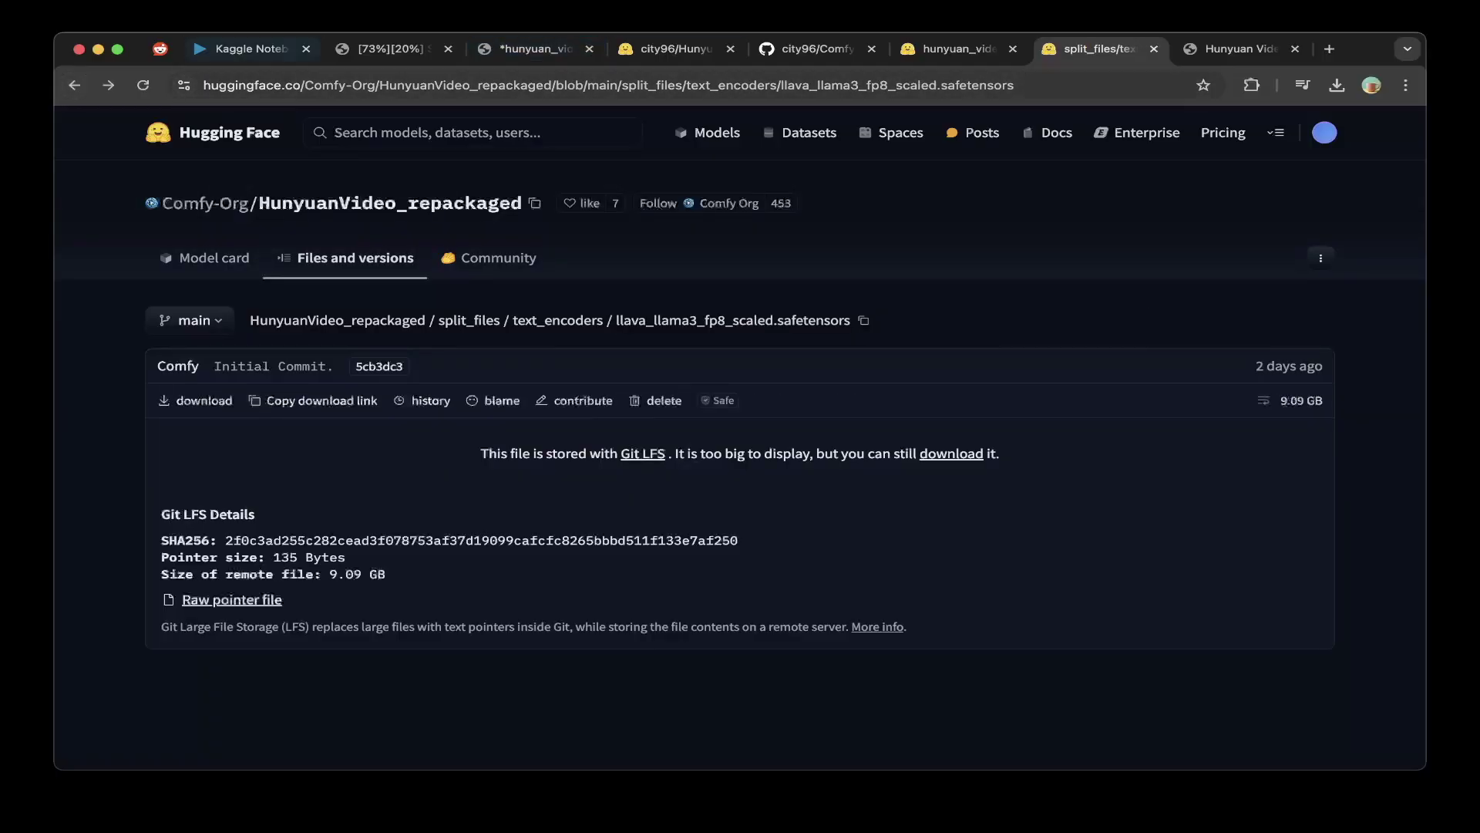
- Return to the Kaggle notebook and examine the commands that download llava_llama3_fp8_scaled.safetensors and move it into models/clip
{"action": "left_click", "coordinate": [250, 48]}
{"action": "scroll", "coordinate": [740, 463], "scroll_direction": "down", "scroll_amount": 1}
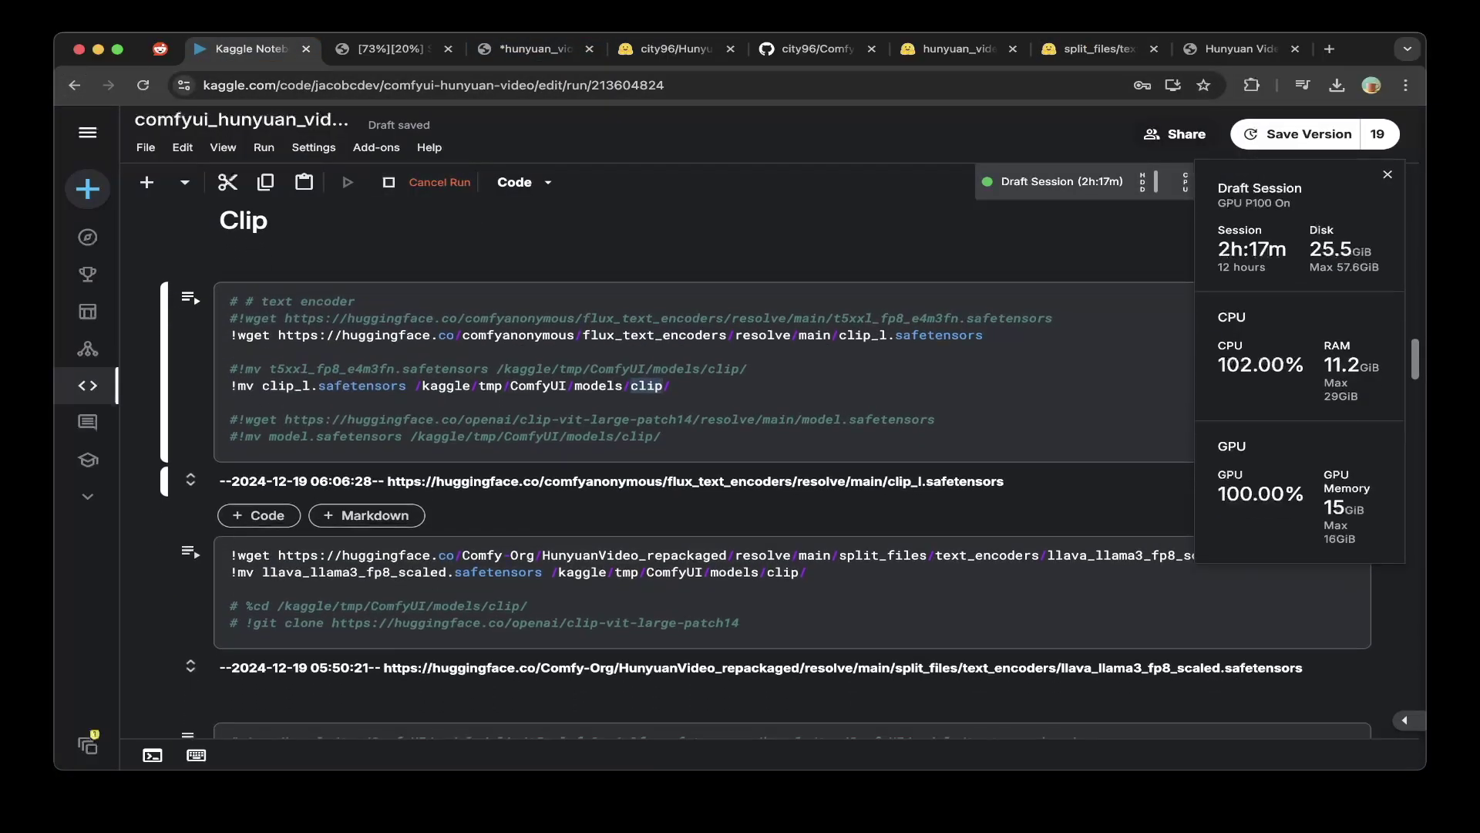
{"action": "key", "text": "Right"}
{"action": "scroll", "coordinate": [764, 467], "scroll_direction": "down", "scroll_amount": 1}
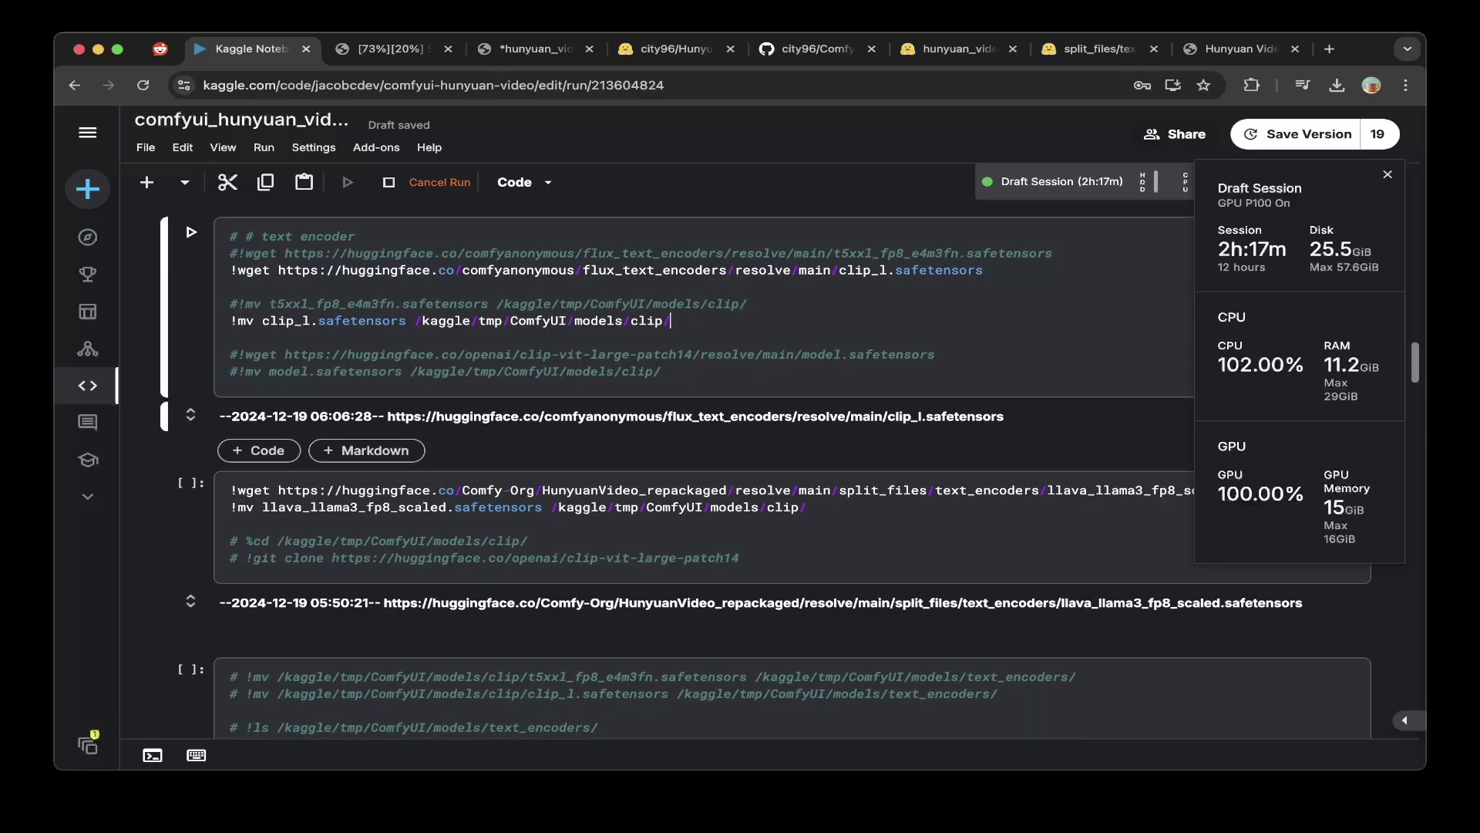
{"action": "key", "text": "shift+Return"}
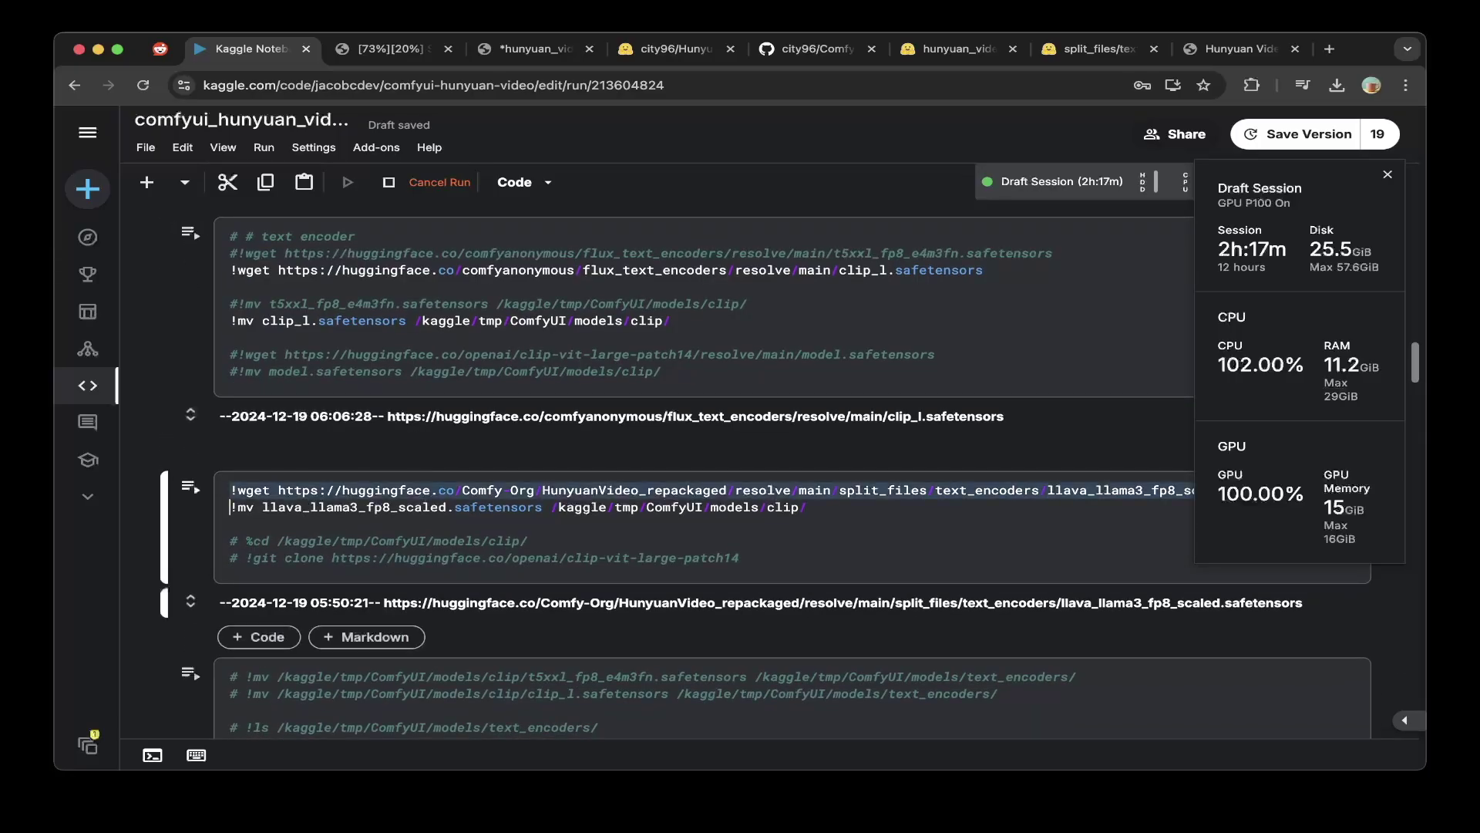
{"action": "left_click", "coordinate": [808, 507]}
{"action": "scroll", "coordinate": [807, 507], "scroll_direction": "down", "scroll_amount": 1}
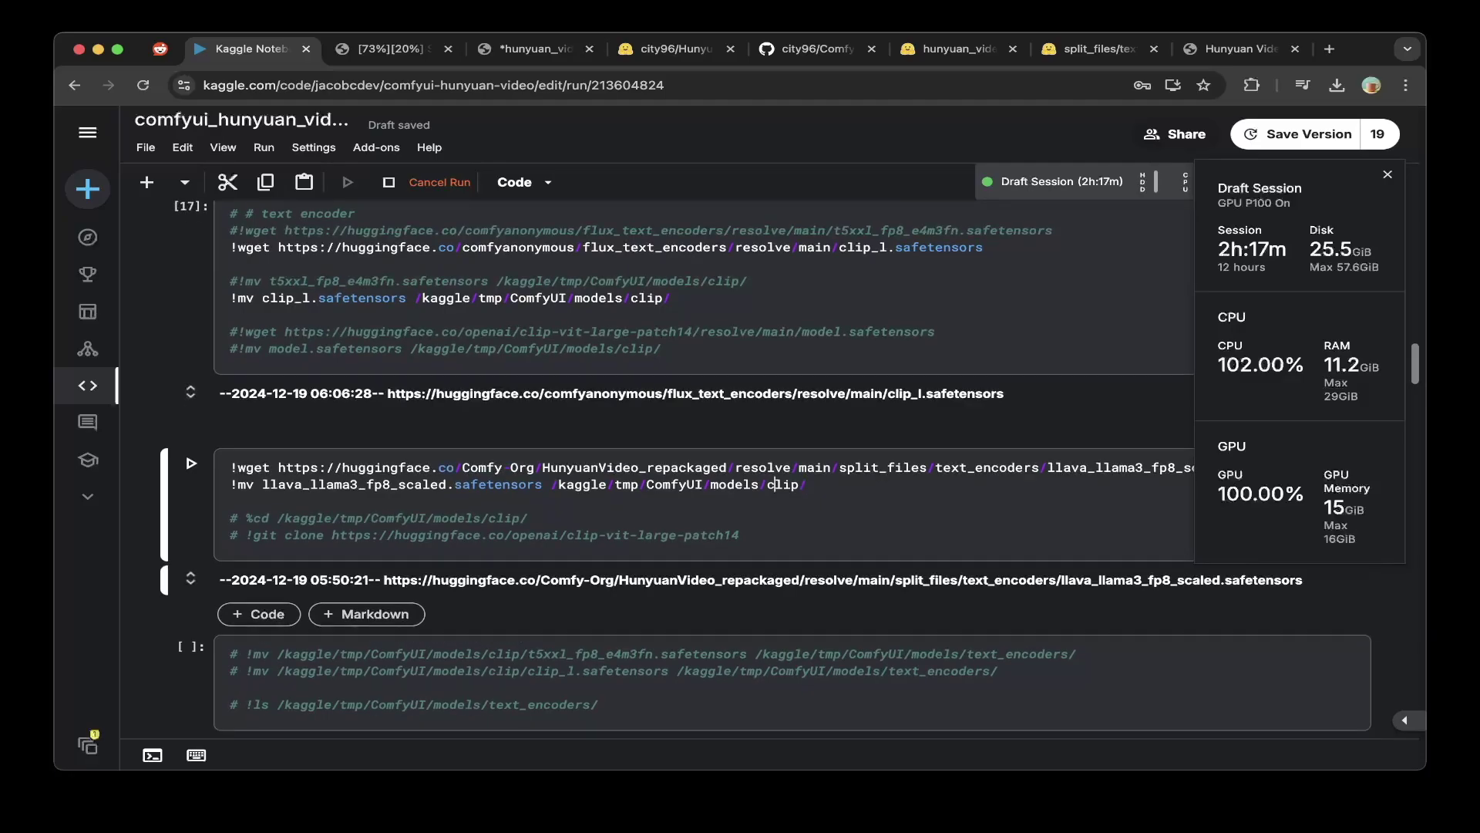
- Examine the VAE section's cell that downloads hunyuan_video_vae_bf16.safetensors and moves it into models/vae
{"action": "scroll", "coordinate": [766, 464], "scroll_direction": "down", "scroll_amount": 10}
{"action": "scroll", "coordinate": [766, 465], "scroll_direction": "down", "scroll_amount": 3}
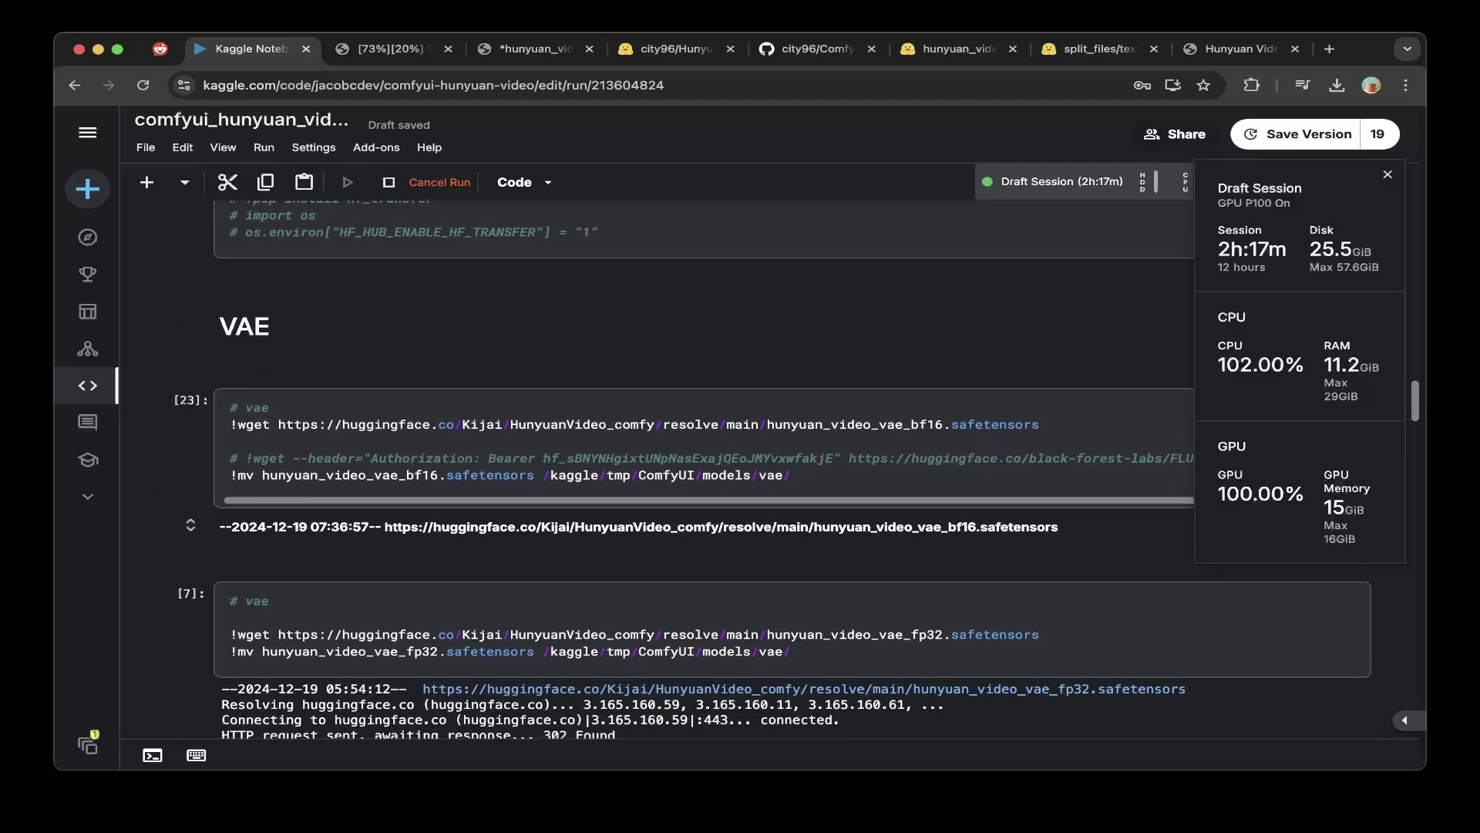
{"action": "scroll", "coordinate": [766, 470], "scroll_direction": "down", "scroll_amount": 1}
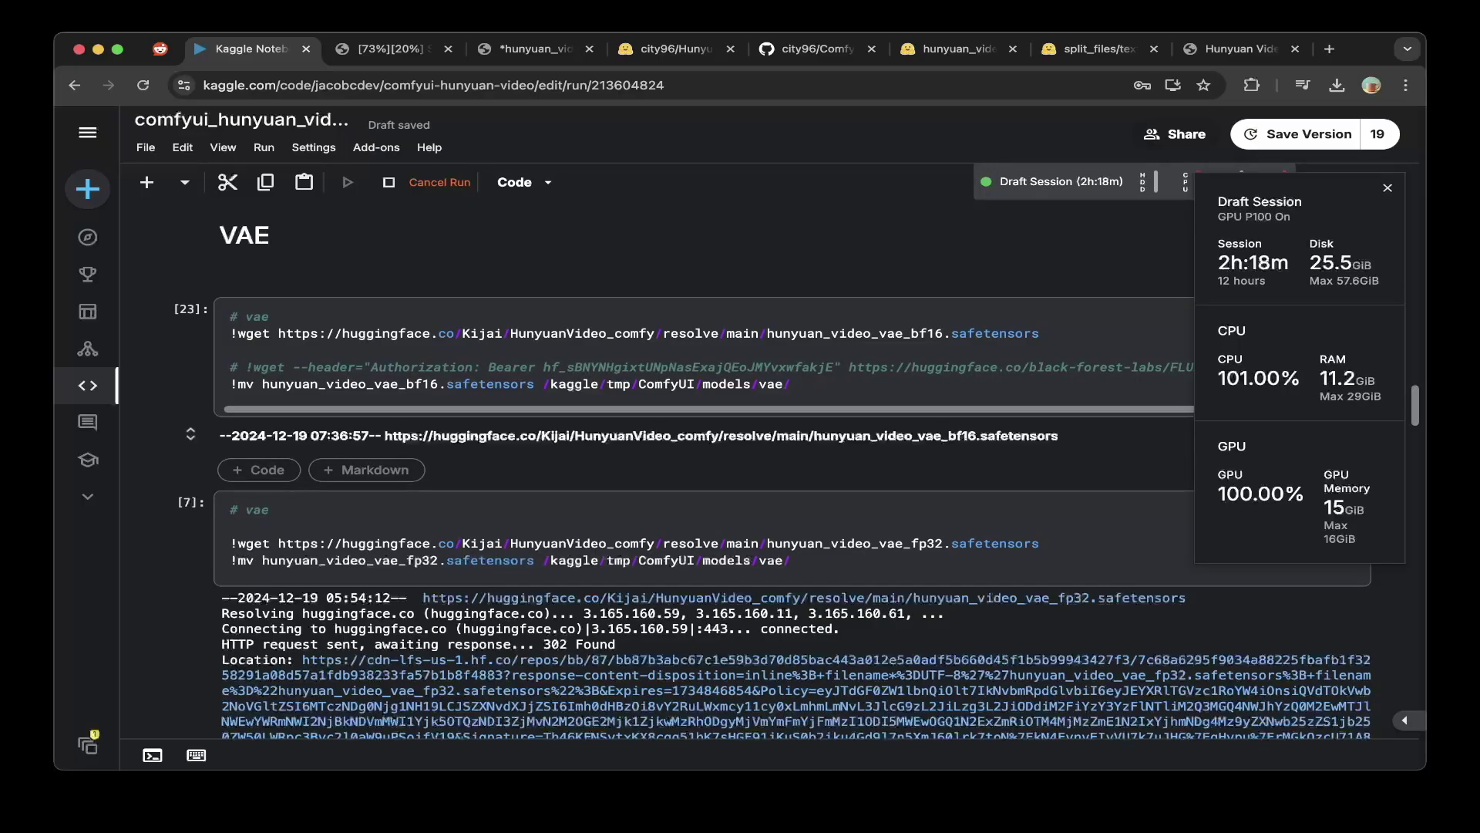
{"action": "left_click", "coordinate": [232, 334]}
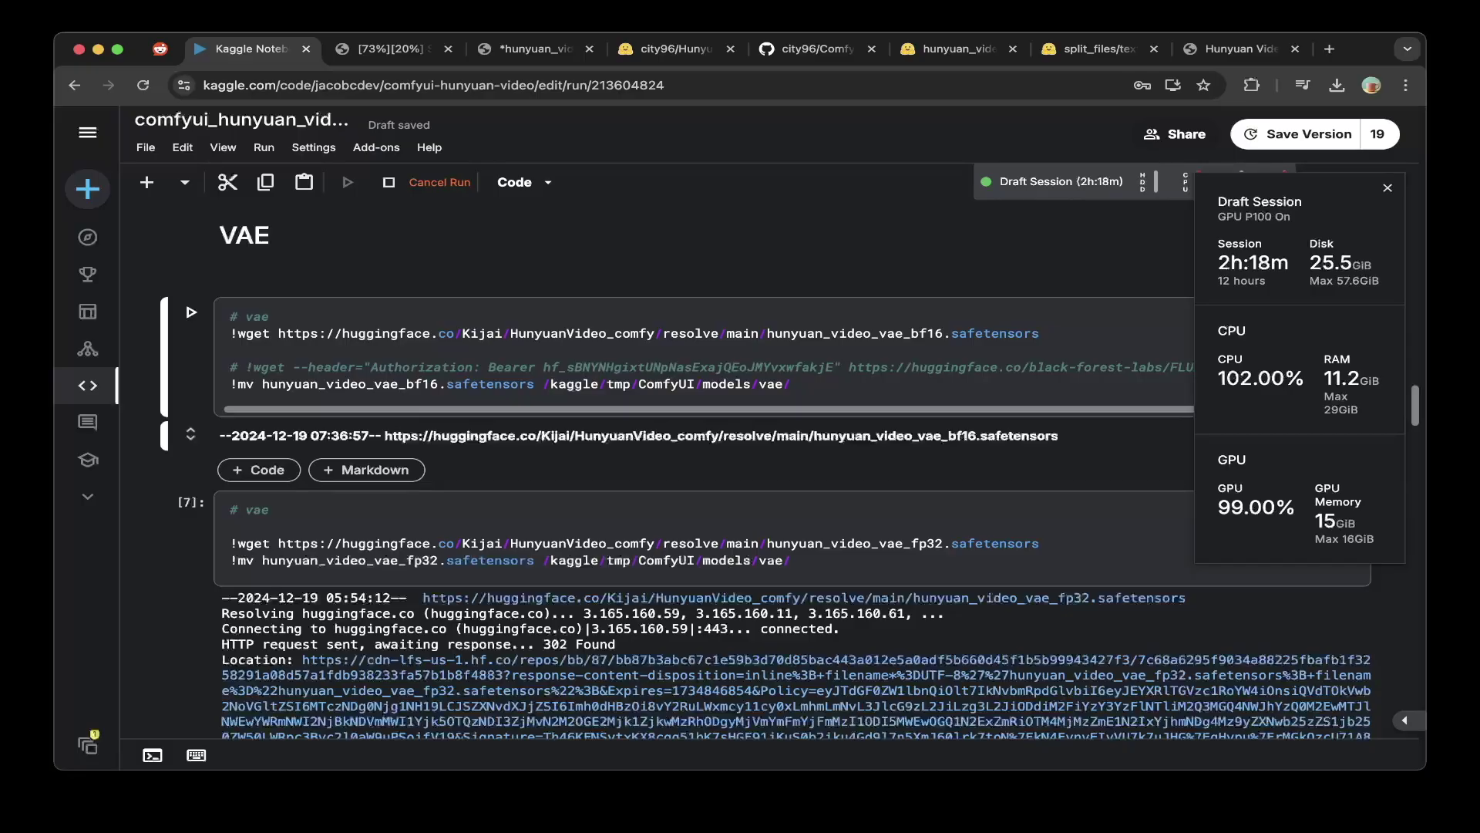
- Look over the HunyuanVideo_comfy file list on Hugging Face for the bf16 and fp32 VAE files
{"action": "left_click", "coordinate": [1099, 50]}
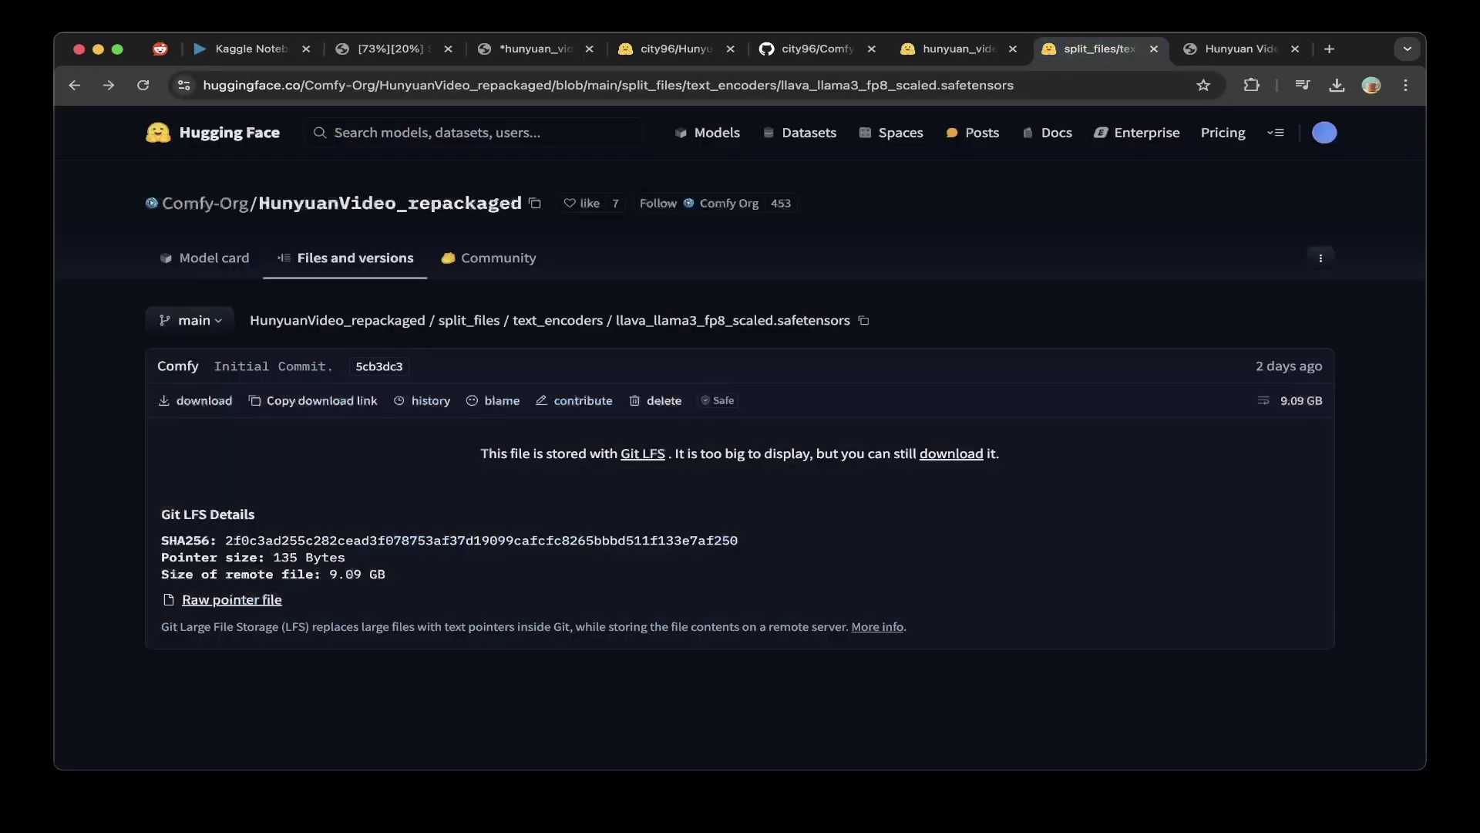
{"action": "key", "text": "super+7"}
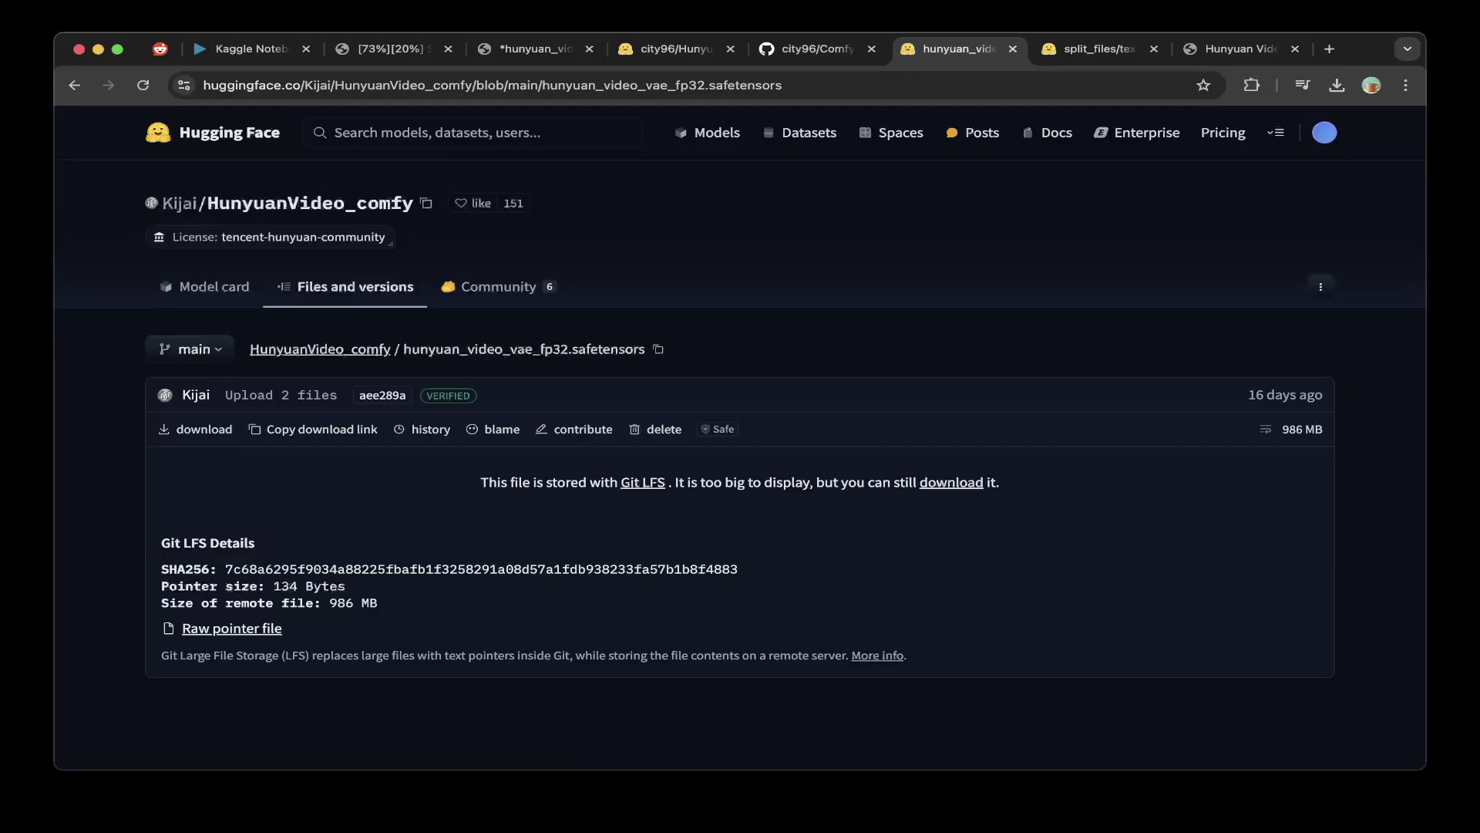
{"action": "left_click", "coordinate": [320, 350]}
{"action": "scroll", "coordinate": [320, 350], "scroll_direction": "down", "scroll_amount": 1}
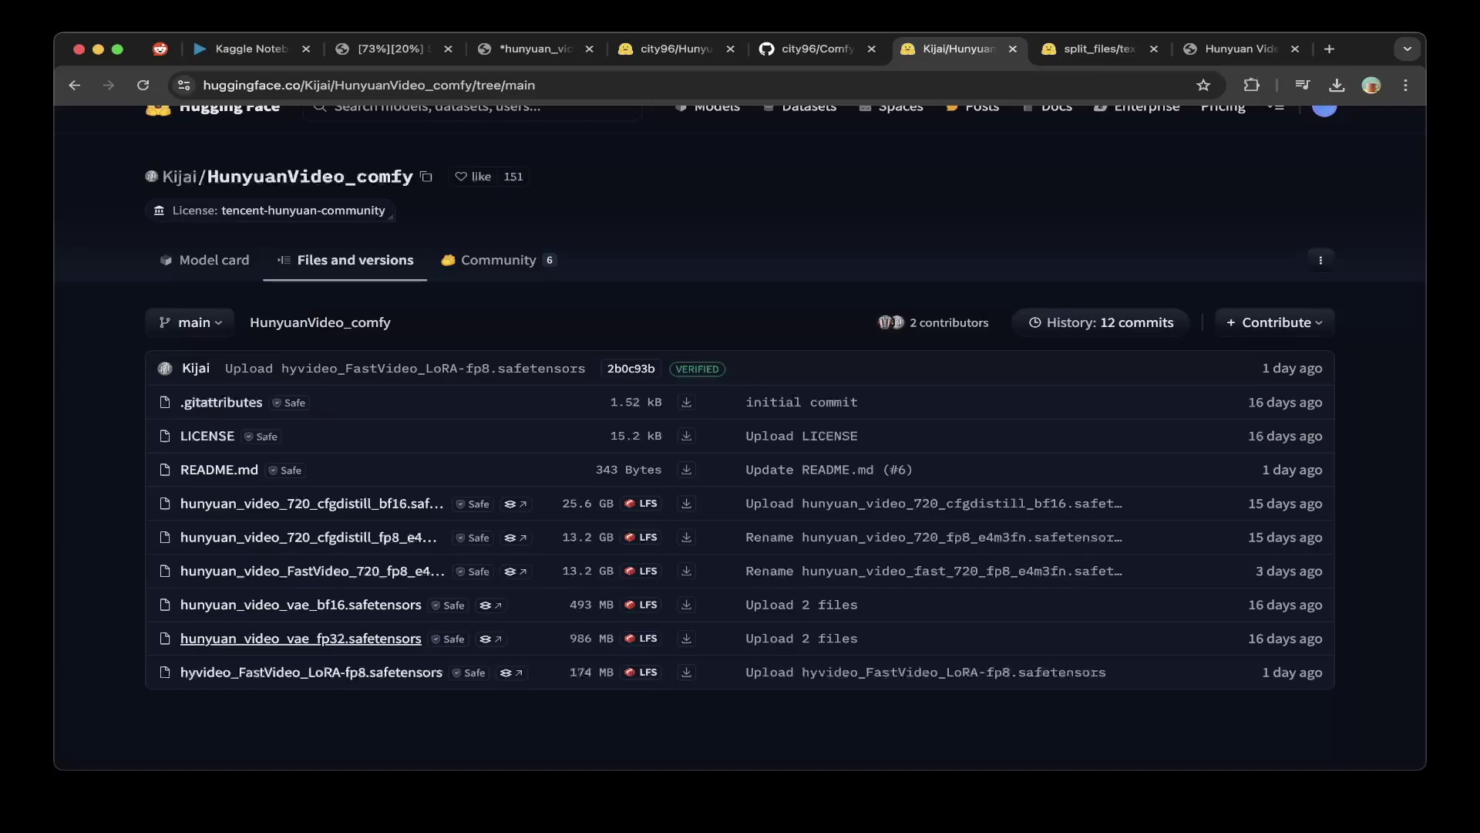
- Return to the Kaggle notebook and examine the cell that downloads hunyuan_video_vae_fp32.safetensors, including its output
{"action": "left_click", "coordinate": [250, 49]}
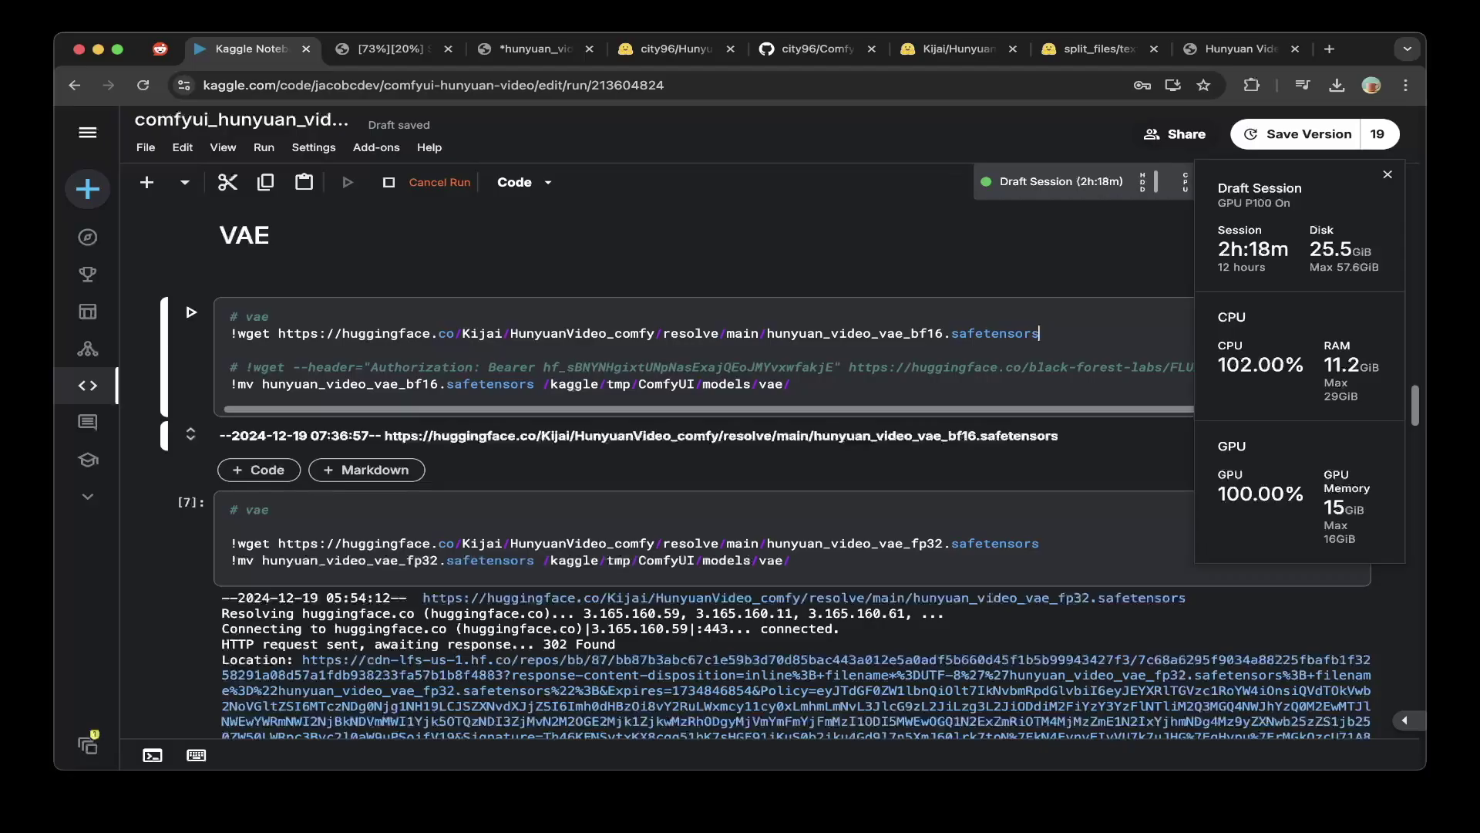
{"action": "scroll", "coordinate": [765, 469], "scroll_direction": "down", "scroll_amount": 2}
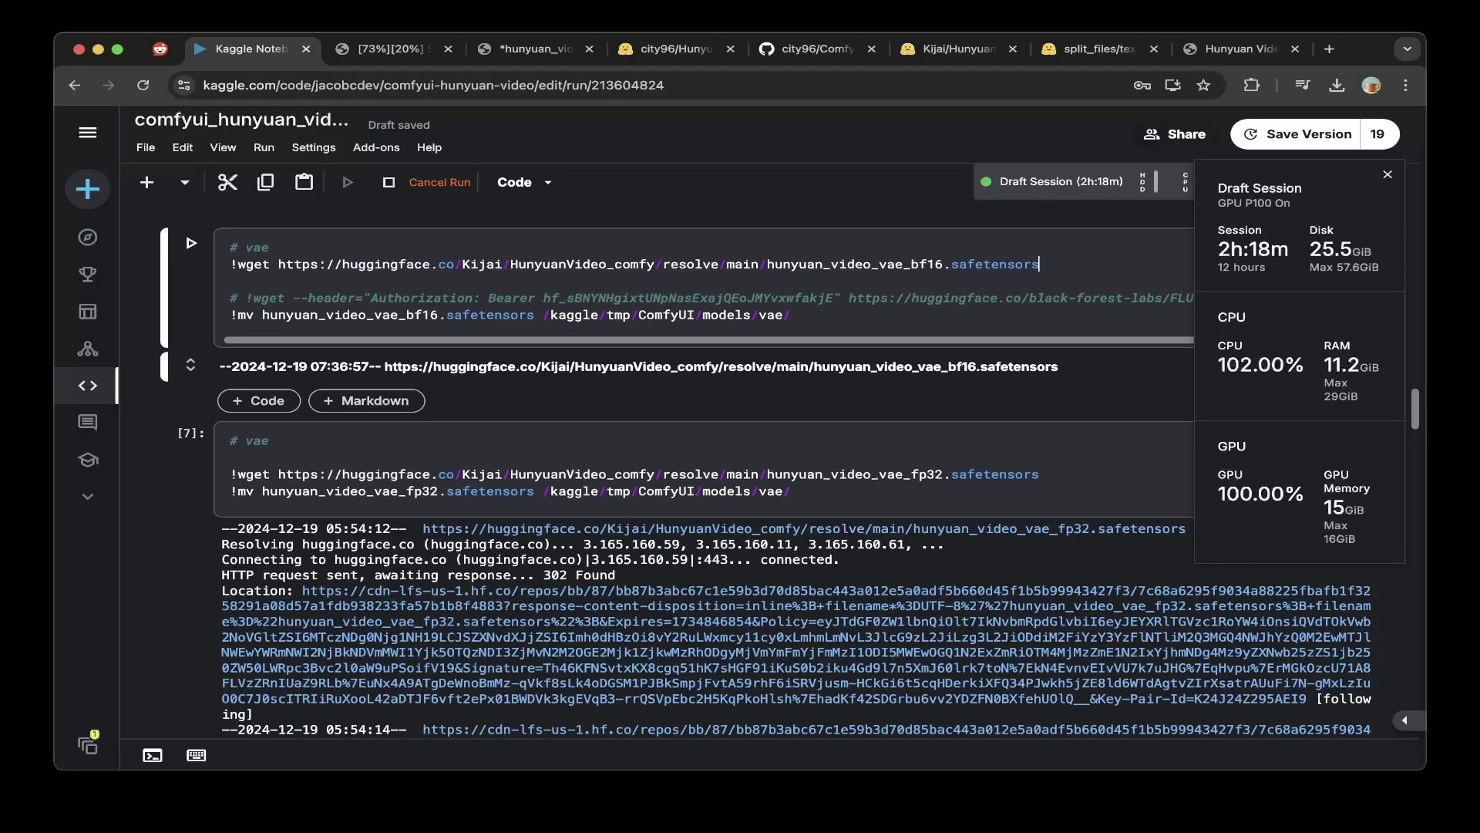
{"action": "left_click", "coordinate": [792, 491]}
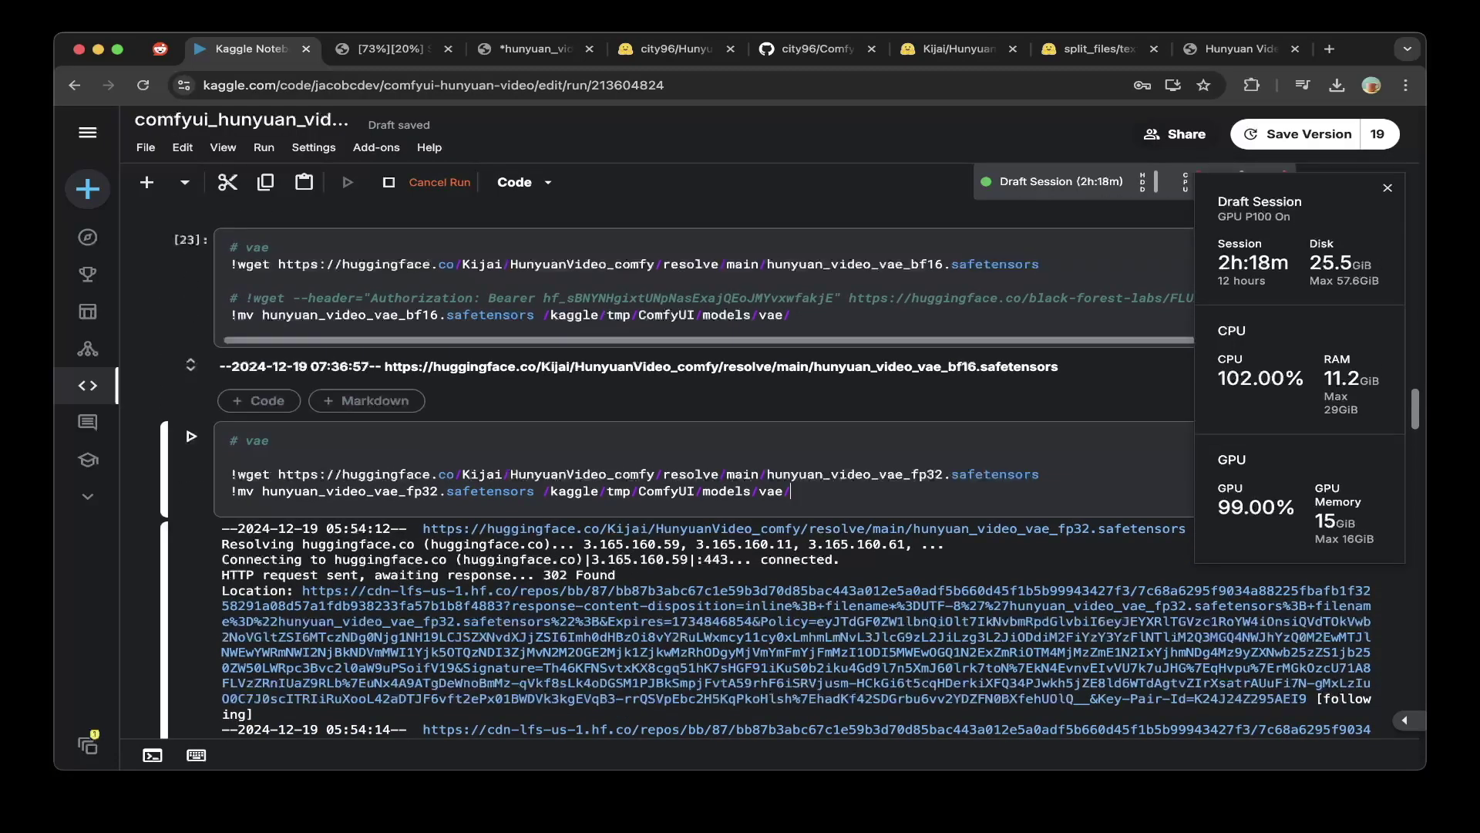
{"action": "scroll", "coordinate": [790, 491], "scroll_direction": "down", "scroll_amount": 20}
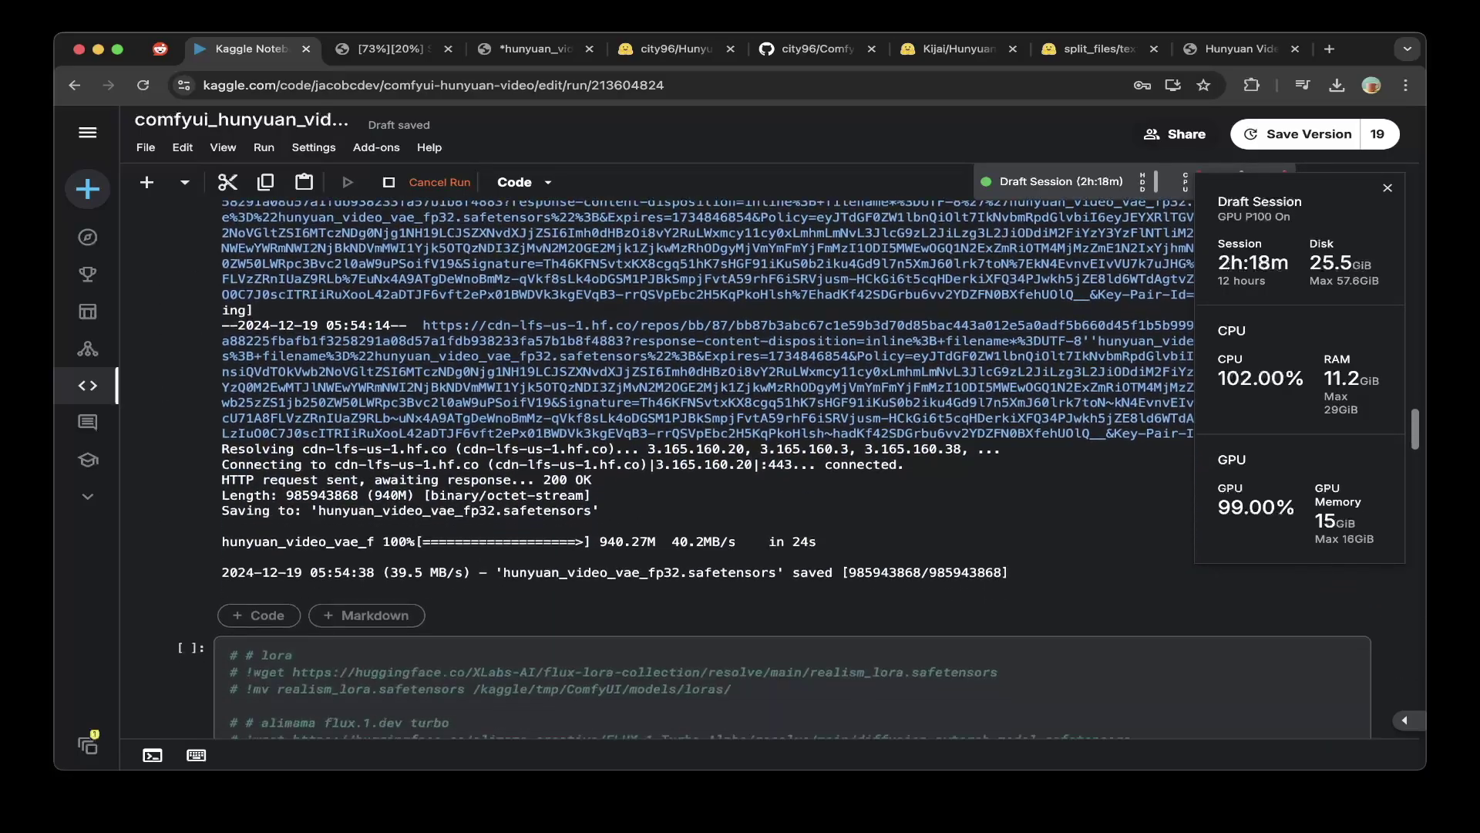
- Examine the Custom Nodes section's cell that clones ComfyUI-GGUF into custom_nodes and installs its requirements
{"action": "scroll", "coordinate": [790, 492], "scroll_direction": "down", "scroll_amount": 10}
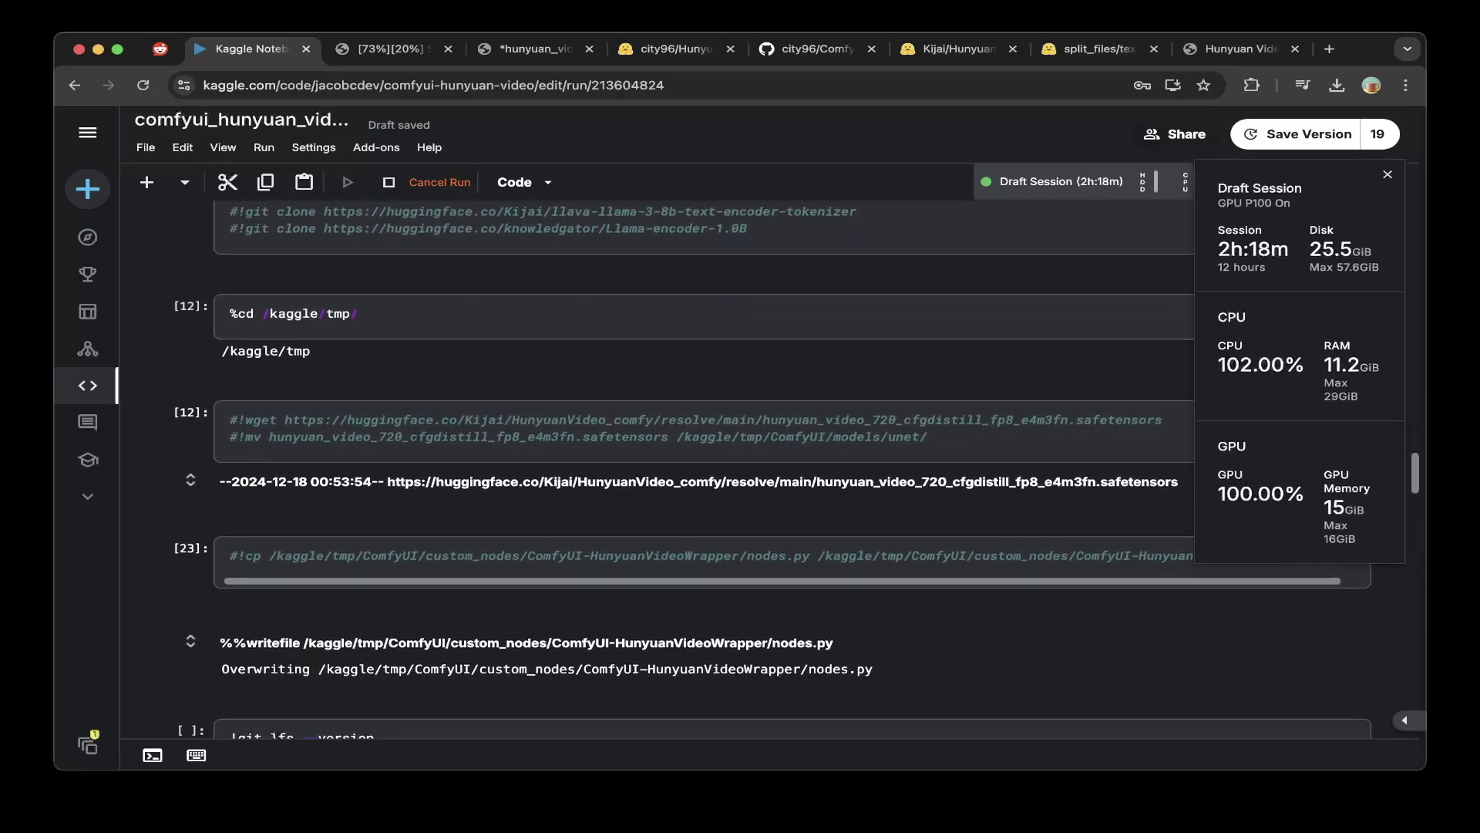
{"action": "scroll", "coordinate": [774, 469], "scroll_direction": "down", "scroll_amount": 2}
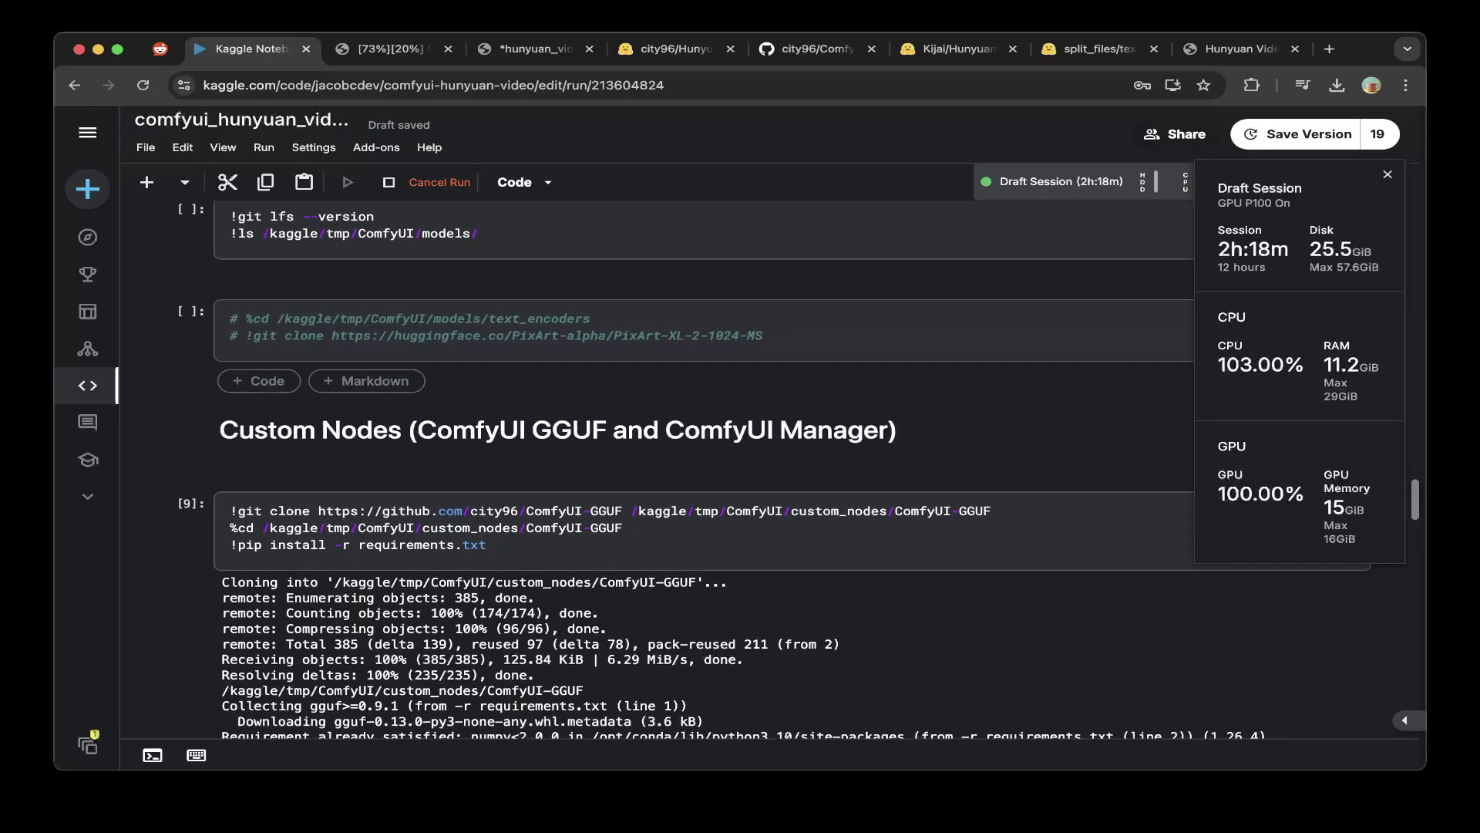
{"action": "scroll", "coordinate": [775, 470], "scroll_direction": "down", "scroll_amount": 5}
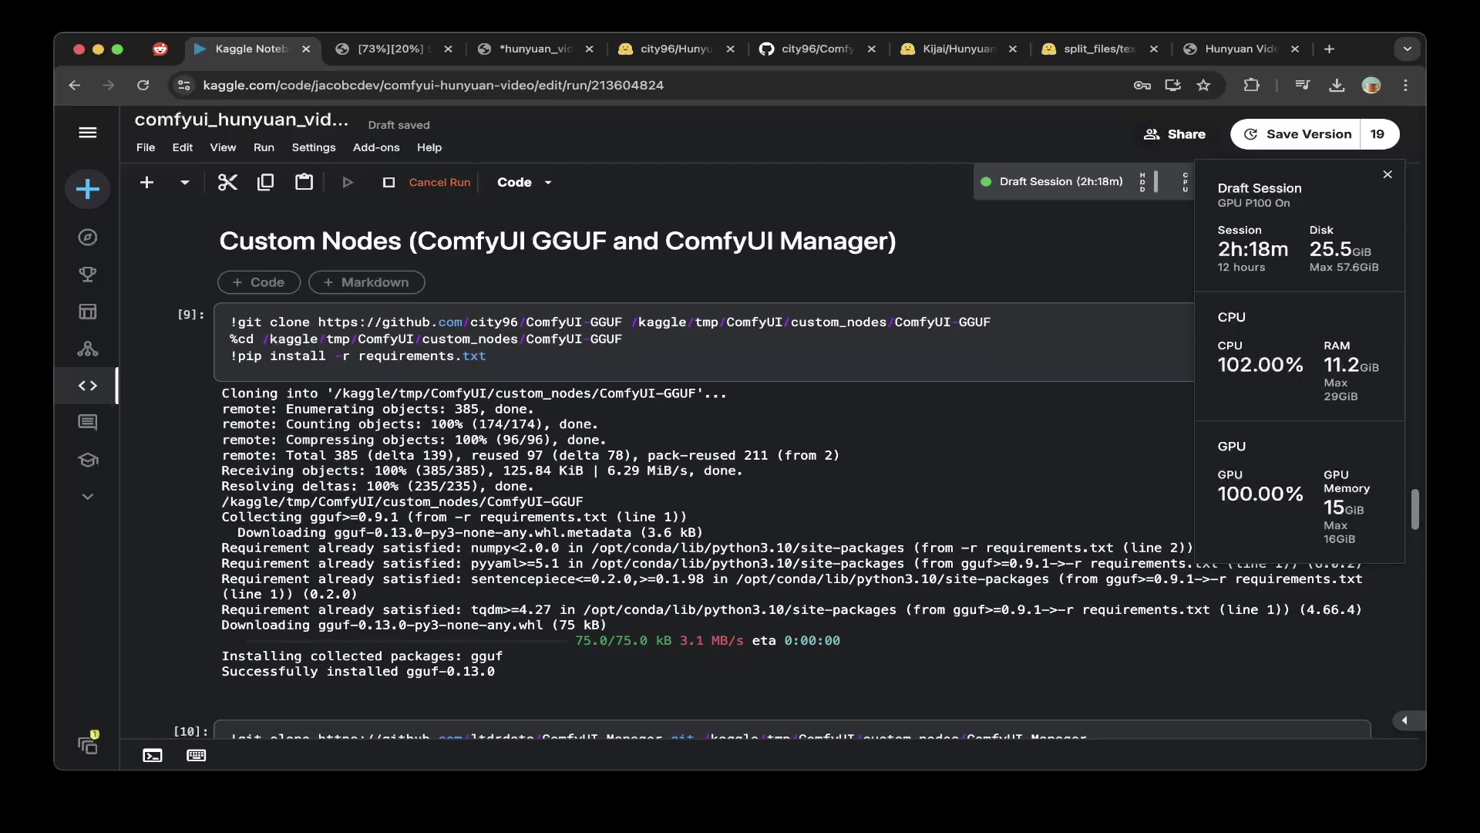
{"action": "scroll", "coordinate": [775, 470], "scroll_direction": "up", "scroll_amount": 2}
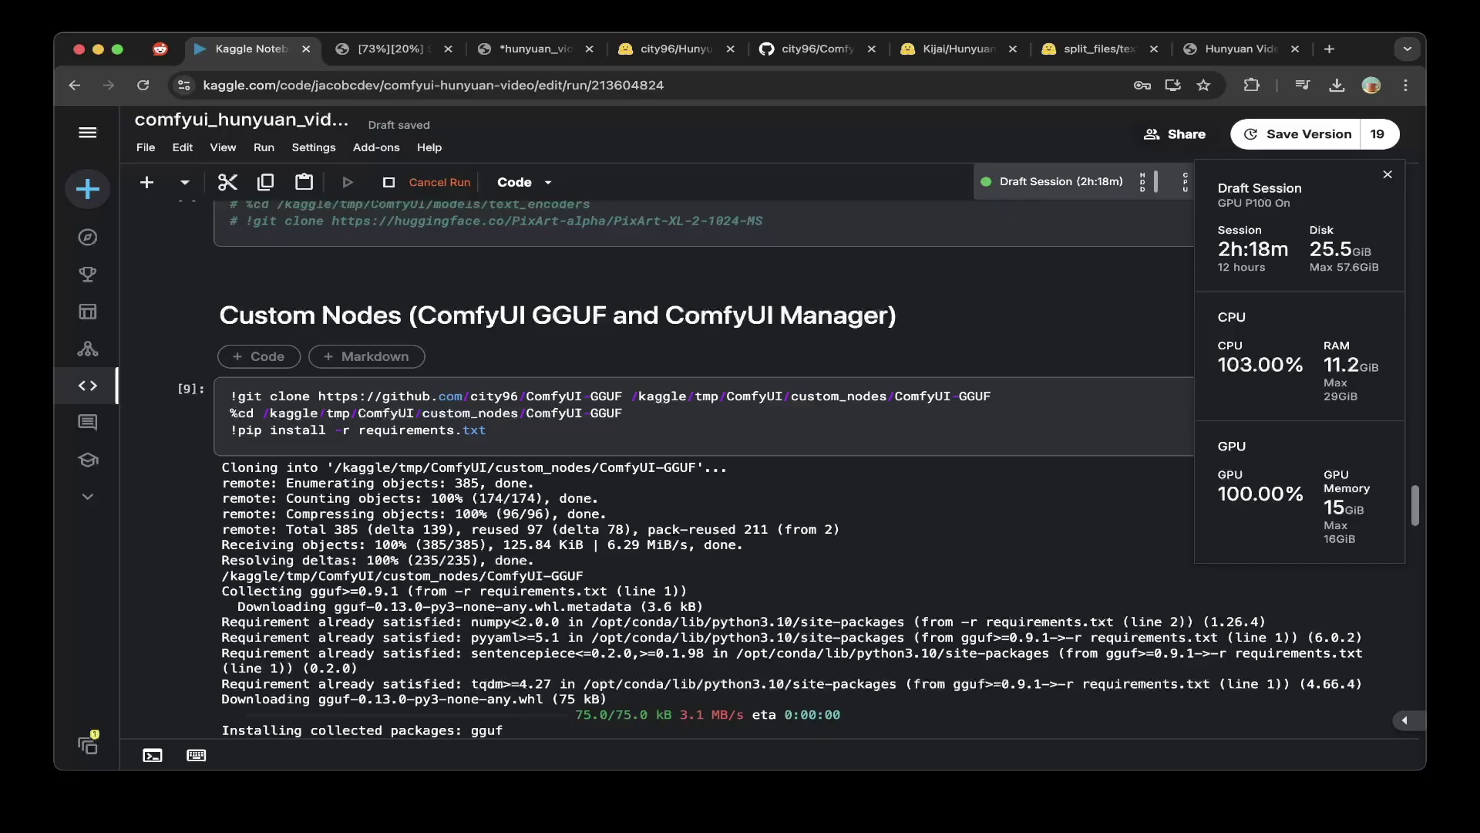
{"action": "left_click", "coordinate": [624, 413]}
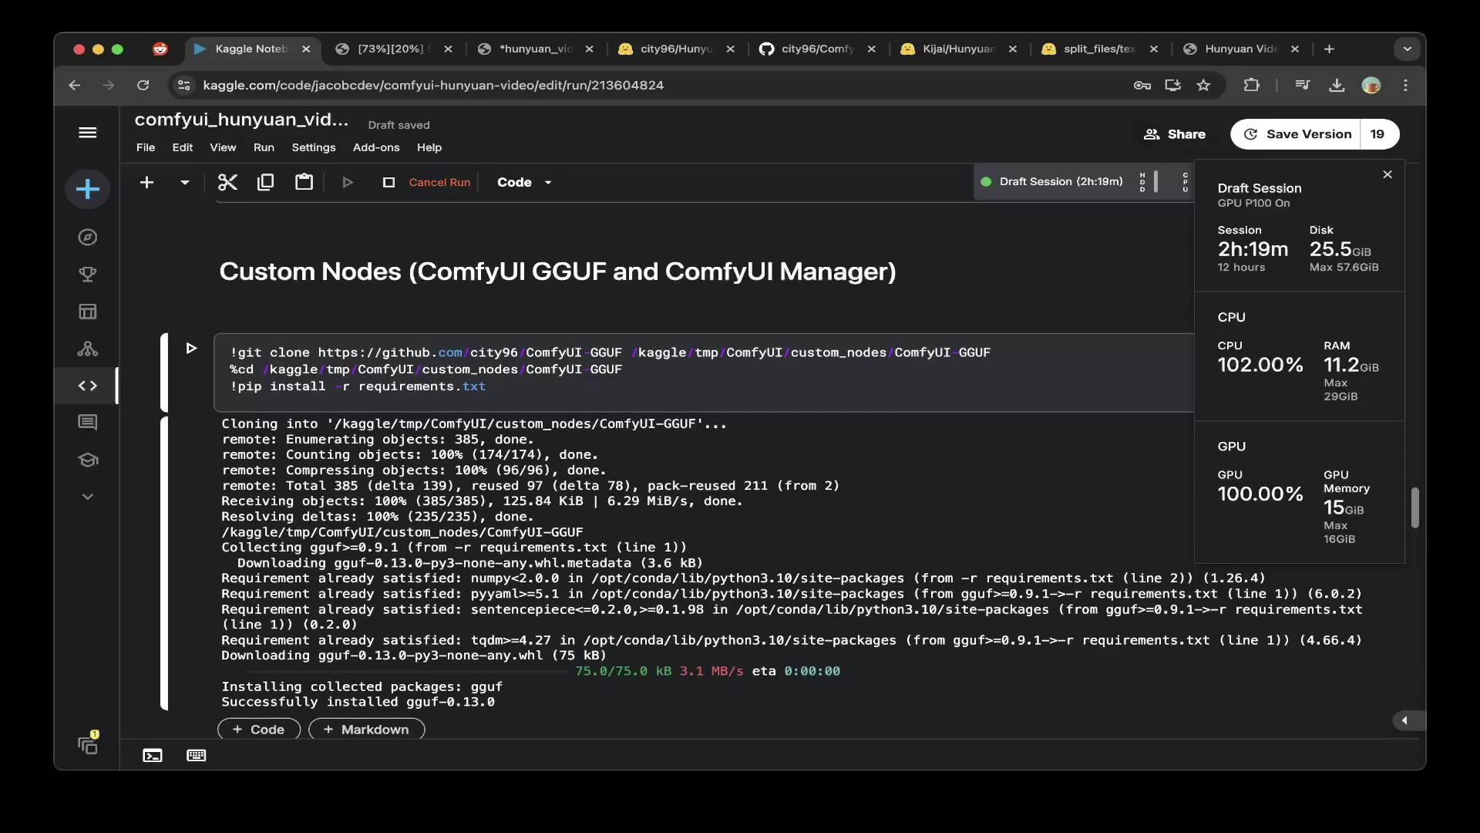
- Read the cell that clones ComfyUI-Manager and installs its requirements, and the cell that lists the ComfyUI model folders
{"action": "scroll", "coordinate": [759, 471], "scroll_direction": "down", "scroll_amount": 3}
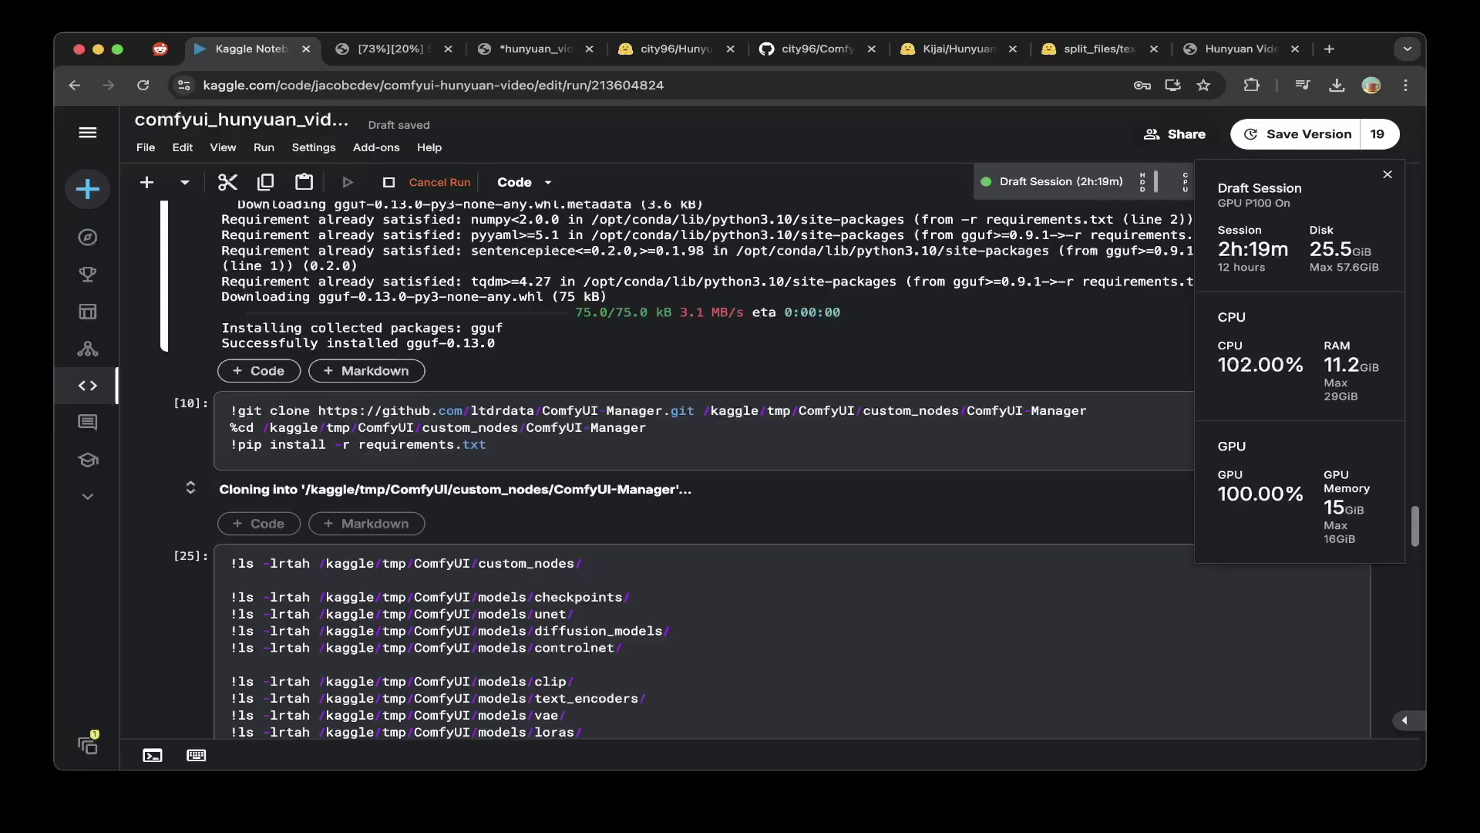
{"action": "scroll", "coordinate": [705, 470], "scroll_direction": "down", "scroll_amount": 1}
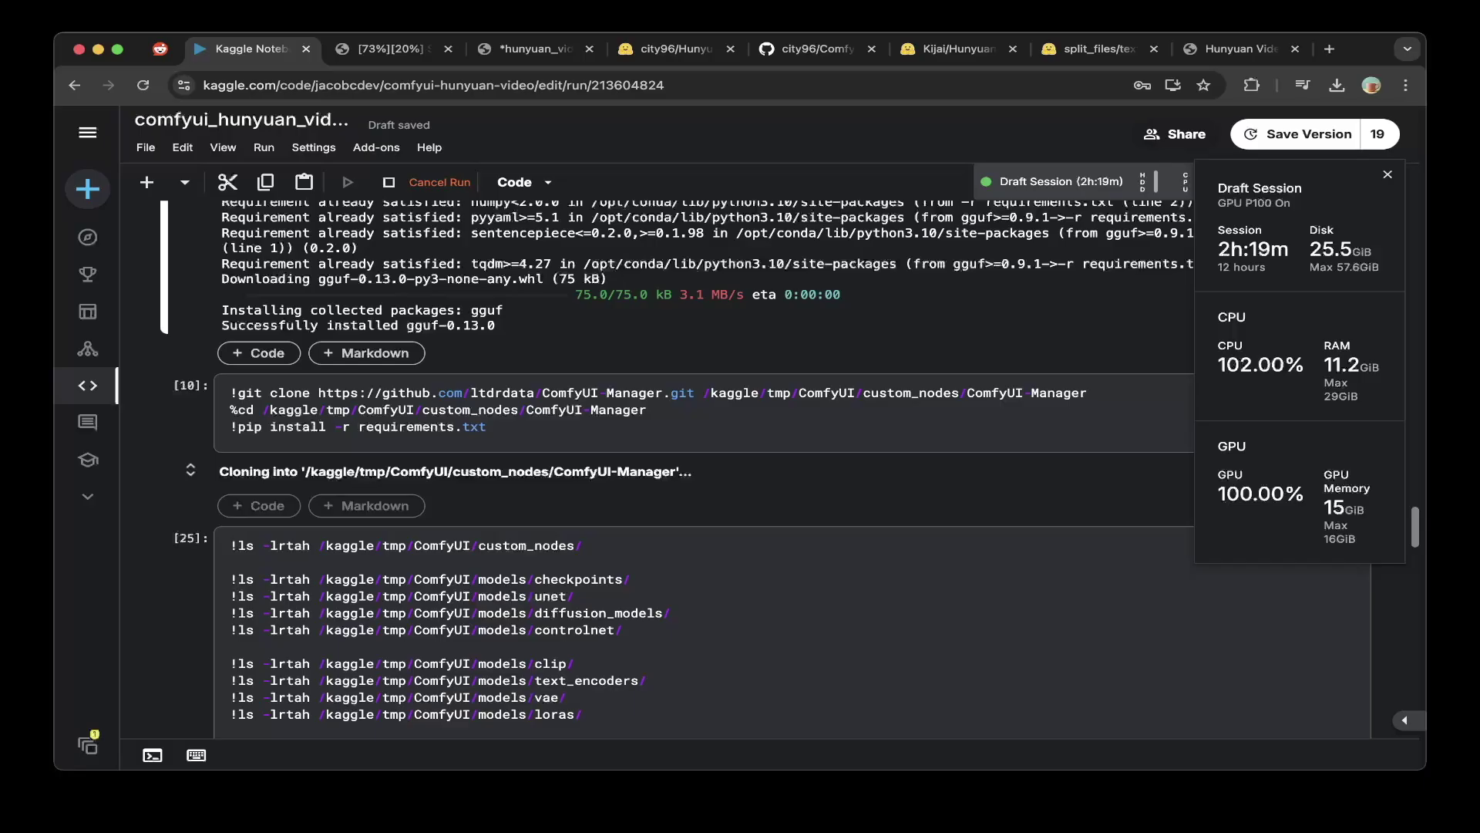
{"action": "scroll", "coordinate": [705, 436], "scroll_direction": "up", "scroll_amount": 1}
{"action": "scroll", "coordinate": [706, 436], "scroll_direction": "down", "scroll_amount": 2}
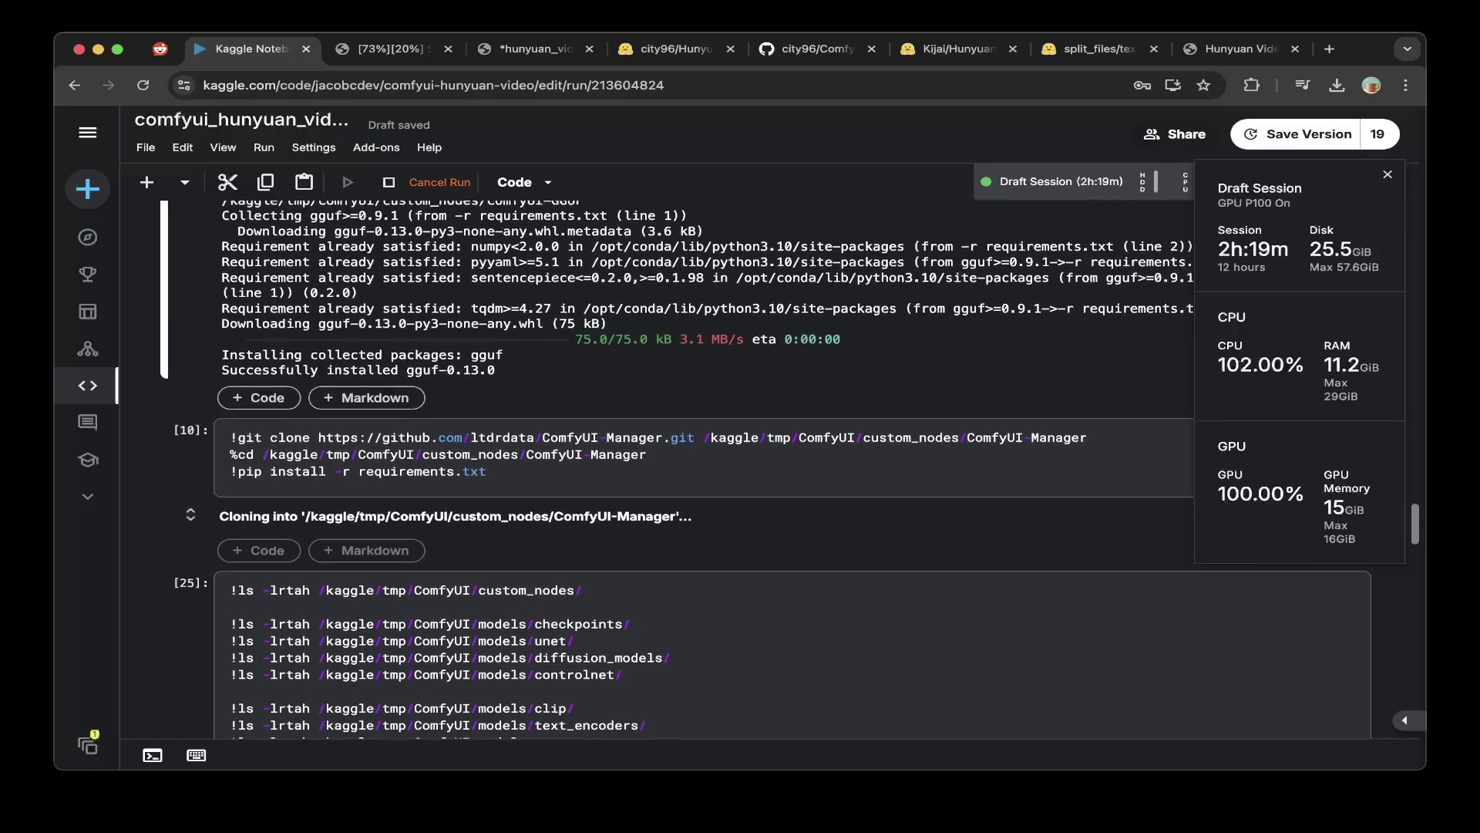
- Open the city96/ComfyUI-GGUF repository on GitHub and read its README, especially the installation and usage instructions
{"action": "scroll", "coordinate": [705, 435], "scroll_direction": "up", "scroll_amount": 1}
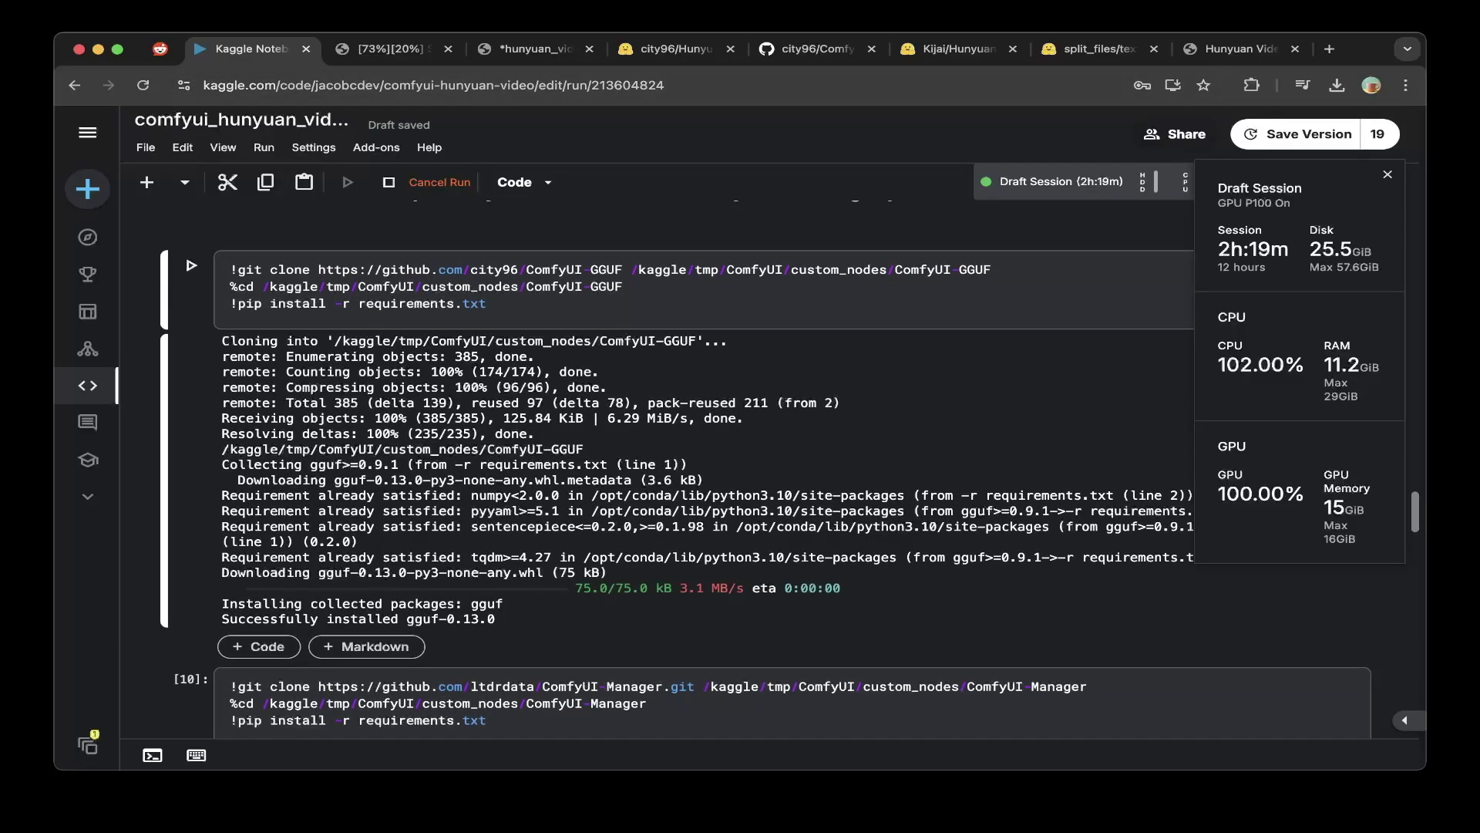
{"action": "left_click", "coordinate": [817, 49]}
{"action": "scroll", "coordinate": [740, 437], "scroll_direction": "up", "scroll_amount": 1}
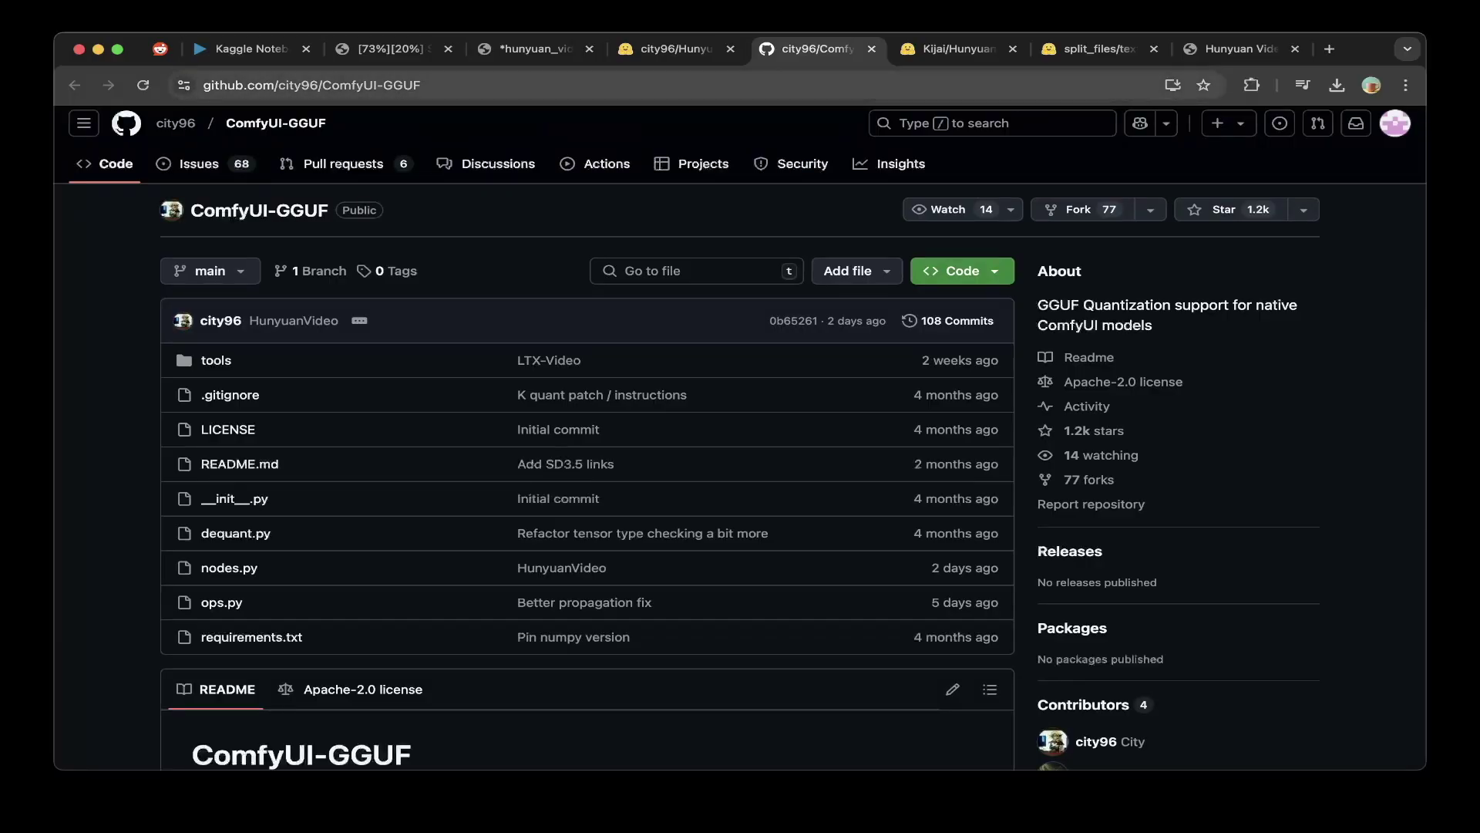
{"action": "scroll", "coordinate": [740, 438], "scroll_direction": "down", "scroll_amount": 1}
{"action": "scroll", "coordinate": [586, 438], "scroll_direction": "down", "scroll_amount": 10}
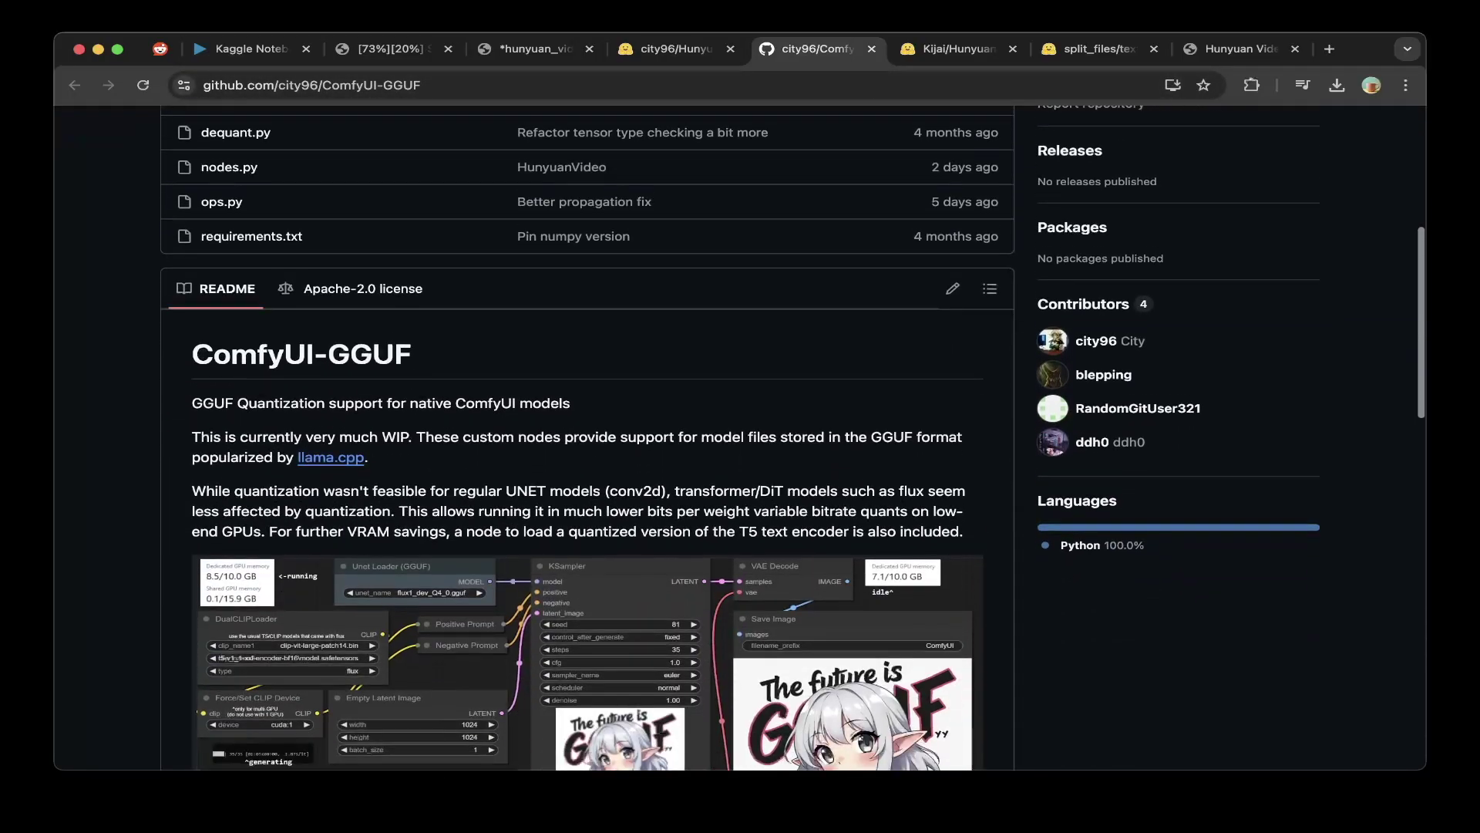
{"action": "scroll", "coordinate": [586, 437], "scroll_direction": "down", "scroll_amount": 6}
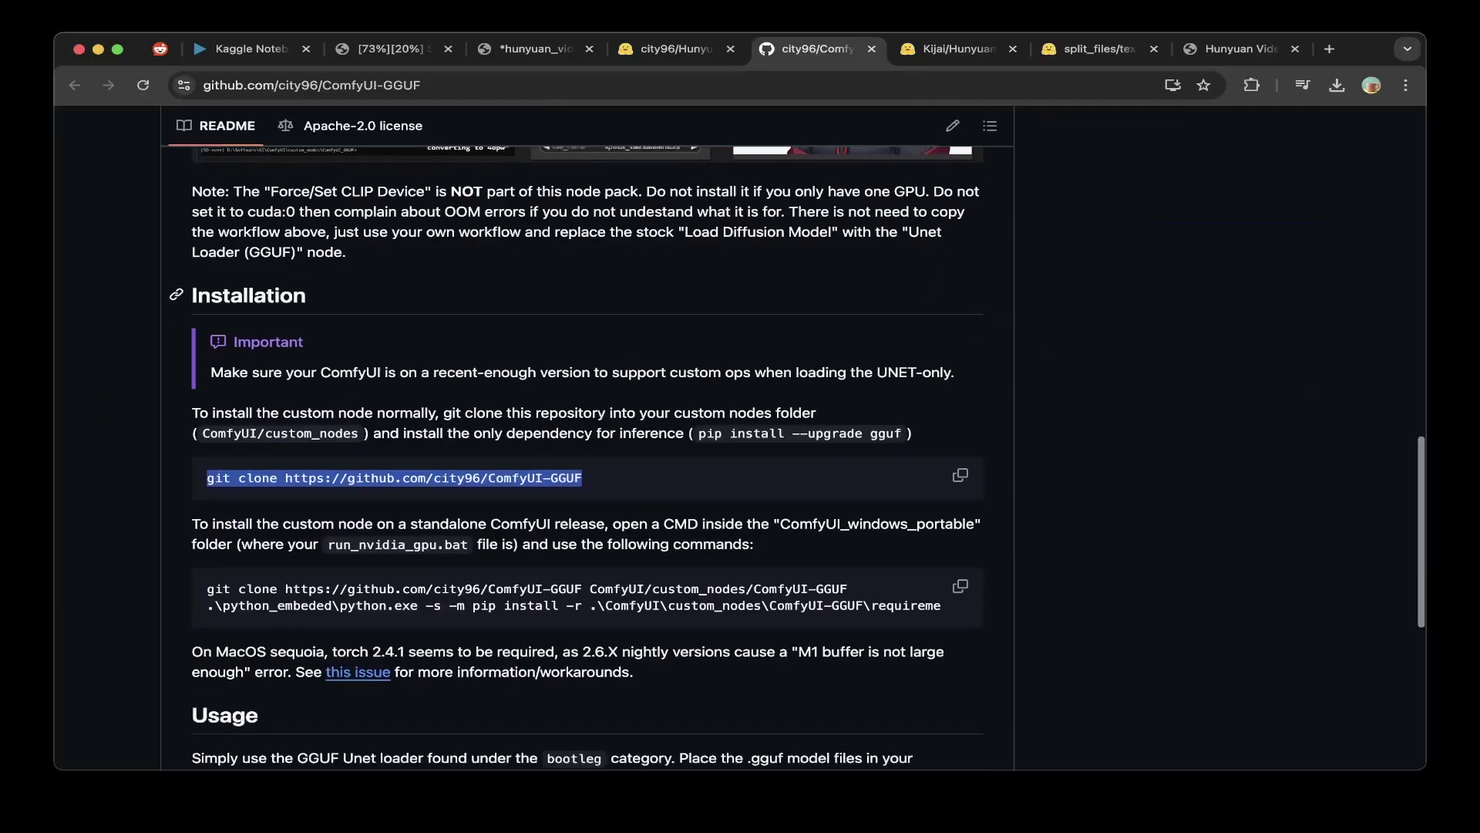
{"action": "scroll", "coordinate": [585, 437], "scroll_direction": "down", "scroll_amount": 8}
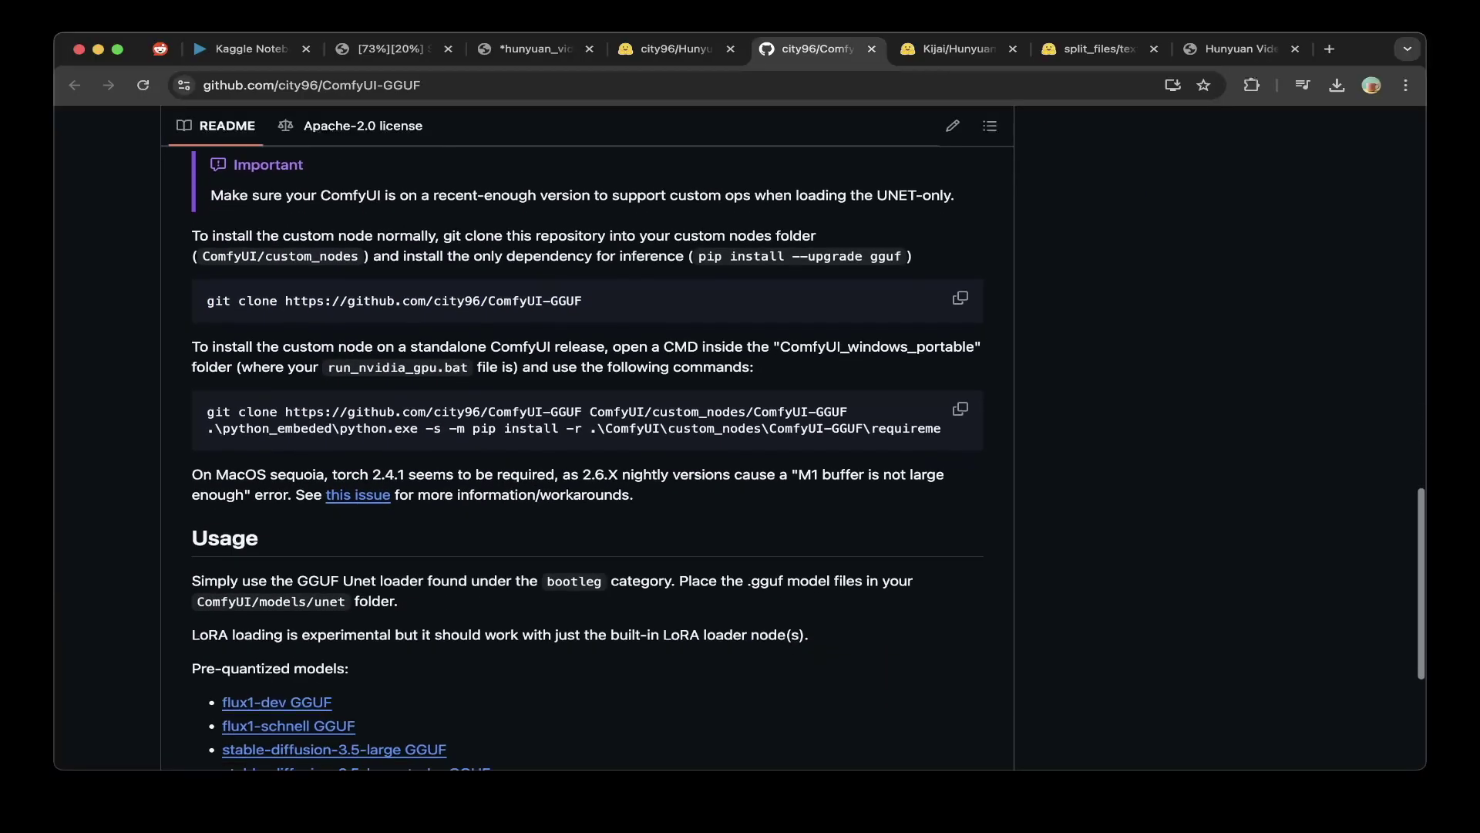
{"action": "scroll", "coordinate": [586, 437], "scroll_direction": "up", "scroll_amount": 2}
{"action": "scroll", "coordinate": [586, 437], "scroll_direction": "up", "scroll_amount": 9}
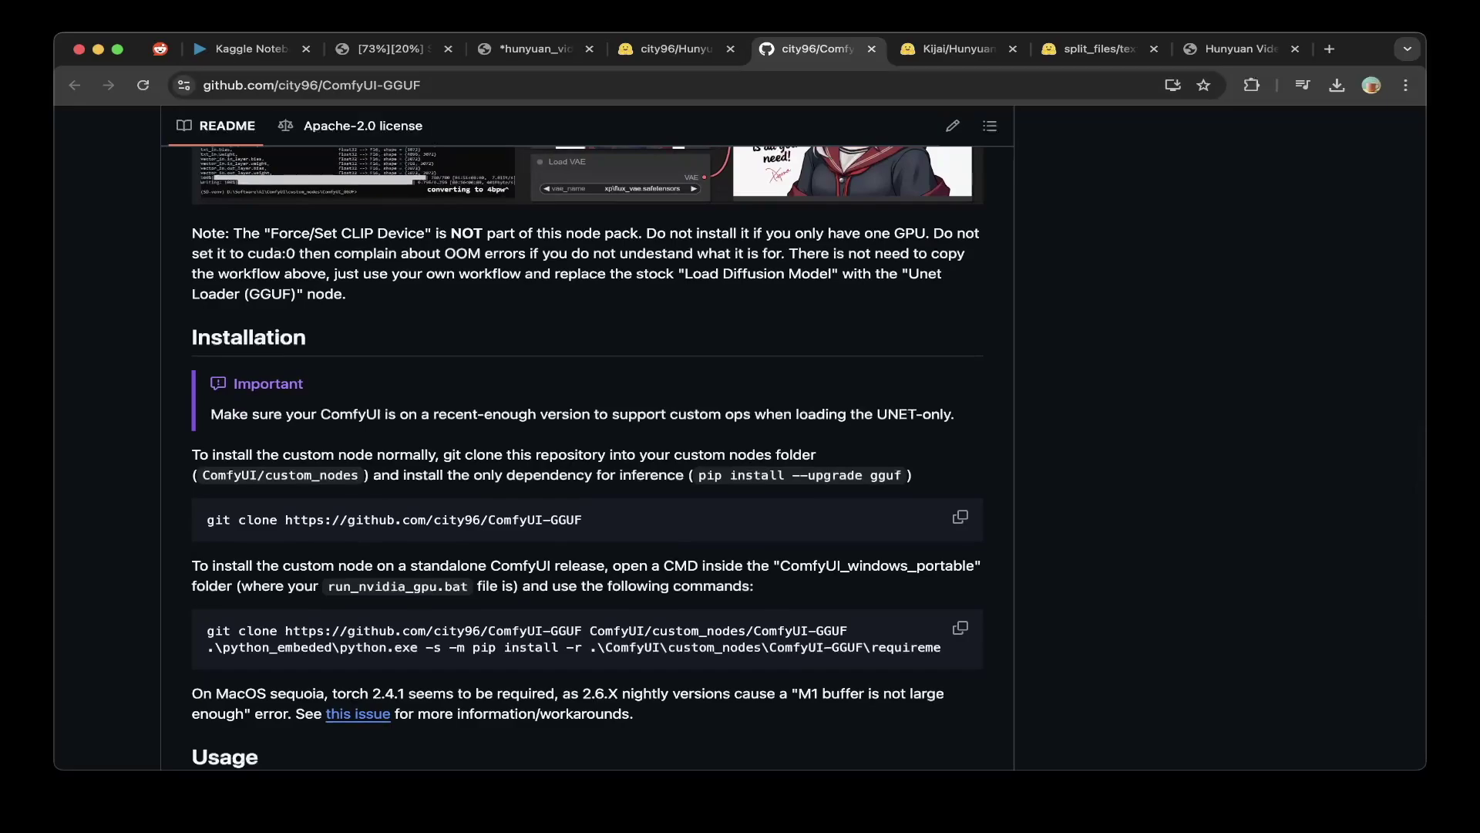
- Return to the Kaggle notebook and examine the ComfyUI folder-listing cell and the custom_nodes entries in its output
{"action": "left_click", "coordinate": [252, 49]}
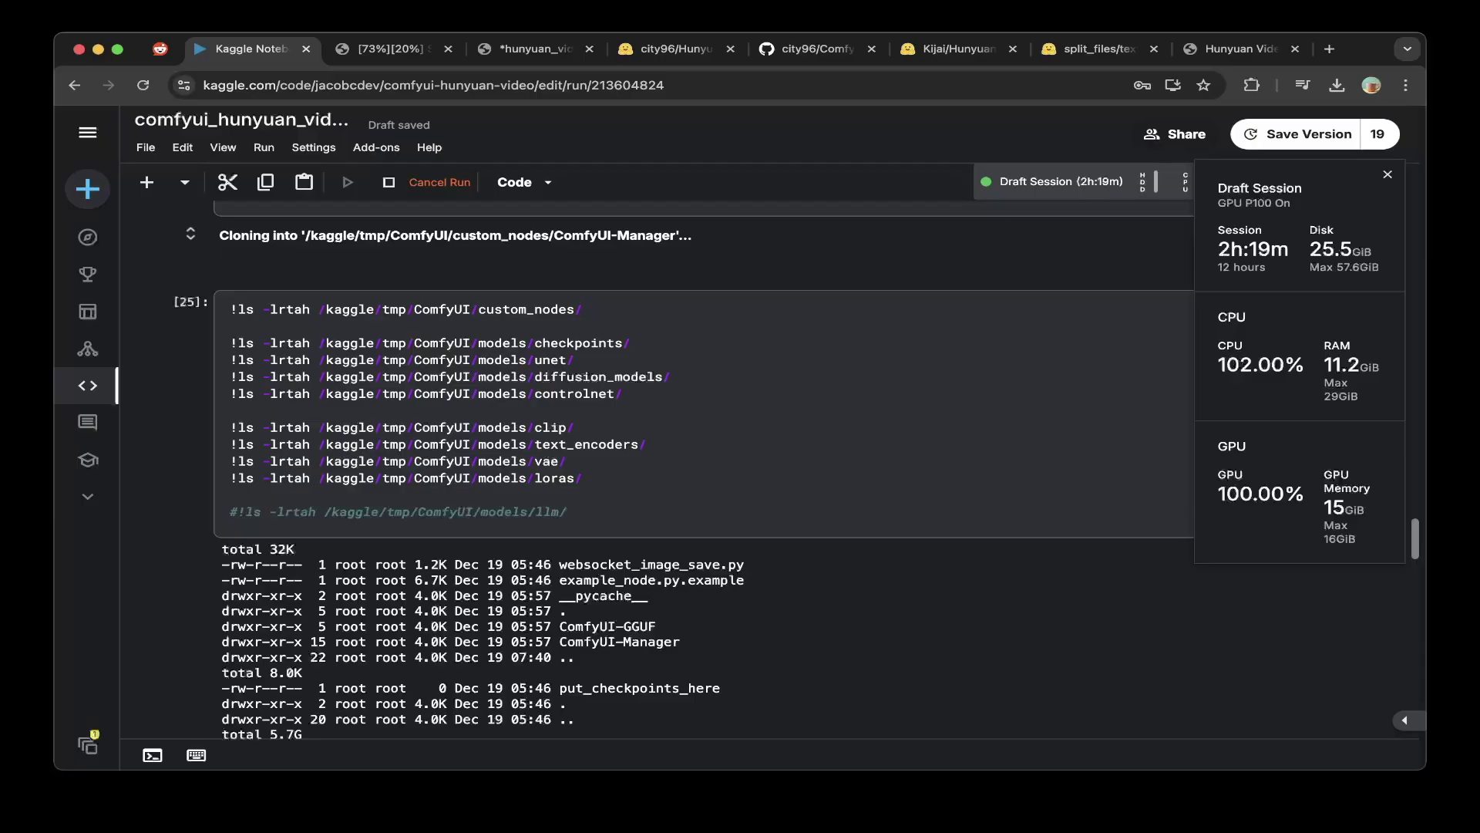
{"action": "scroll", "coordinate": [683, 471], "scroll_direction": "down", "scroll_amount": 1}
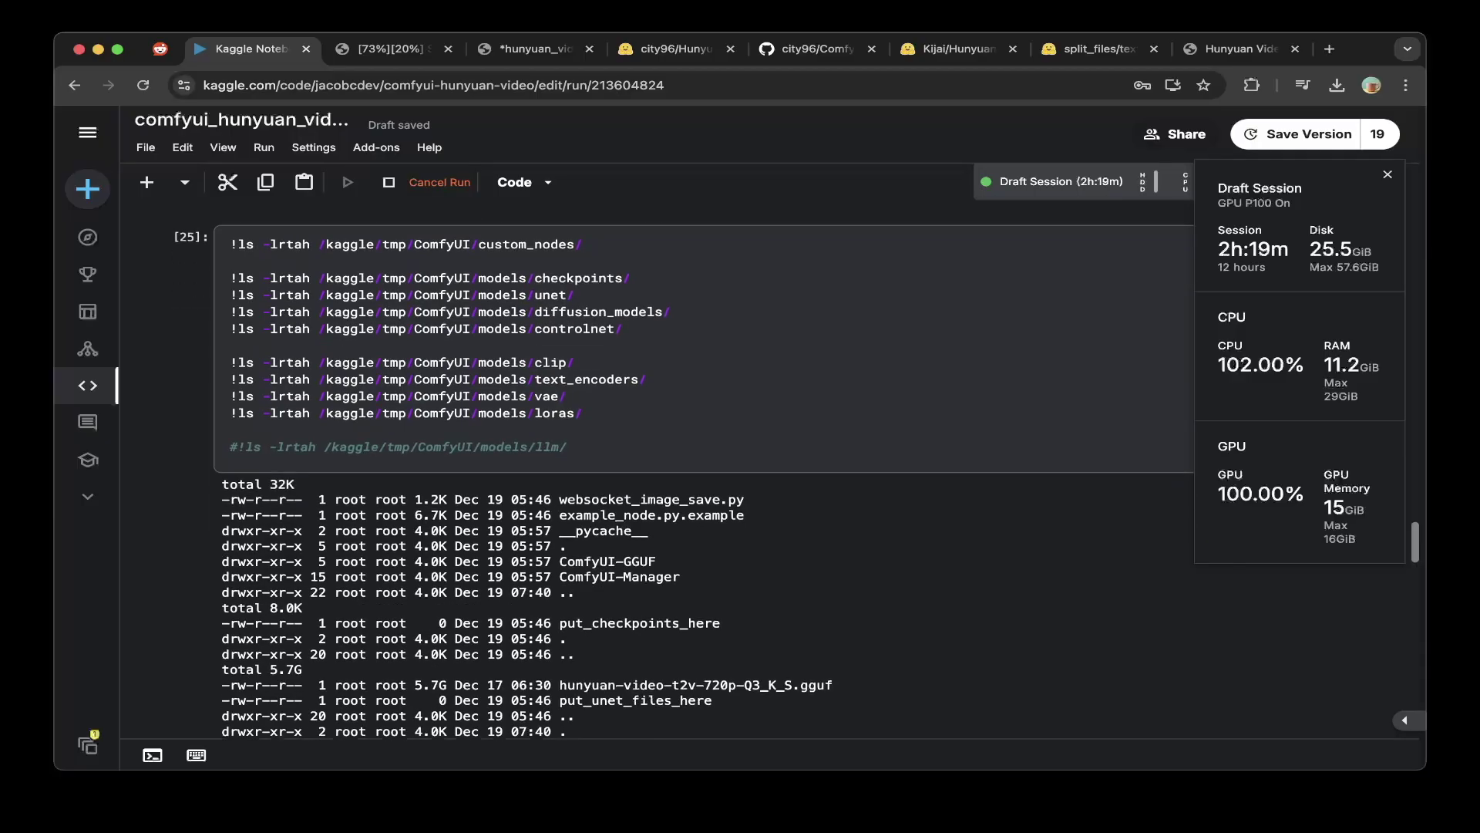
{"action": "left_click", "coordinate": [551, 362]}
{"action": "double_click", "coordinate": [548, 396]}
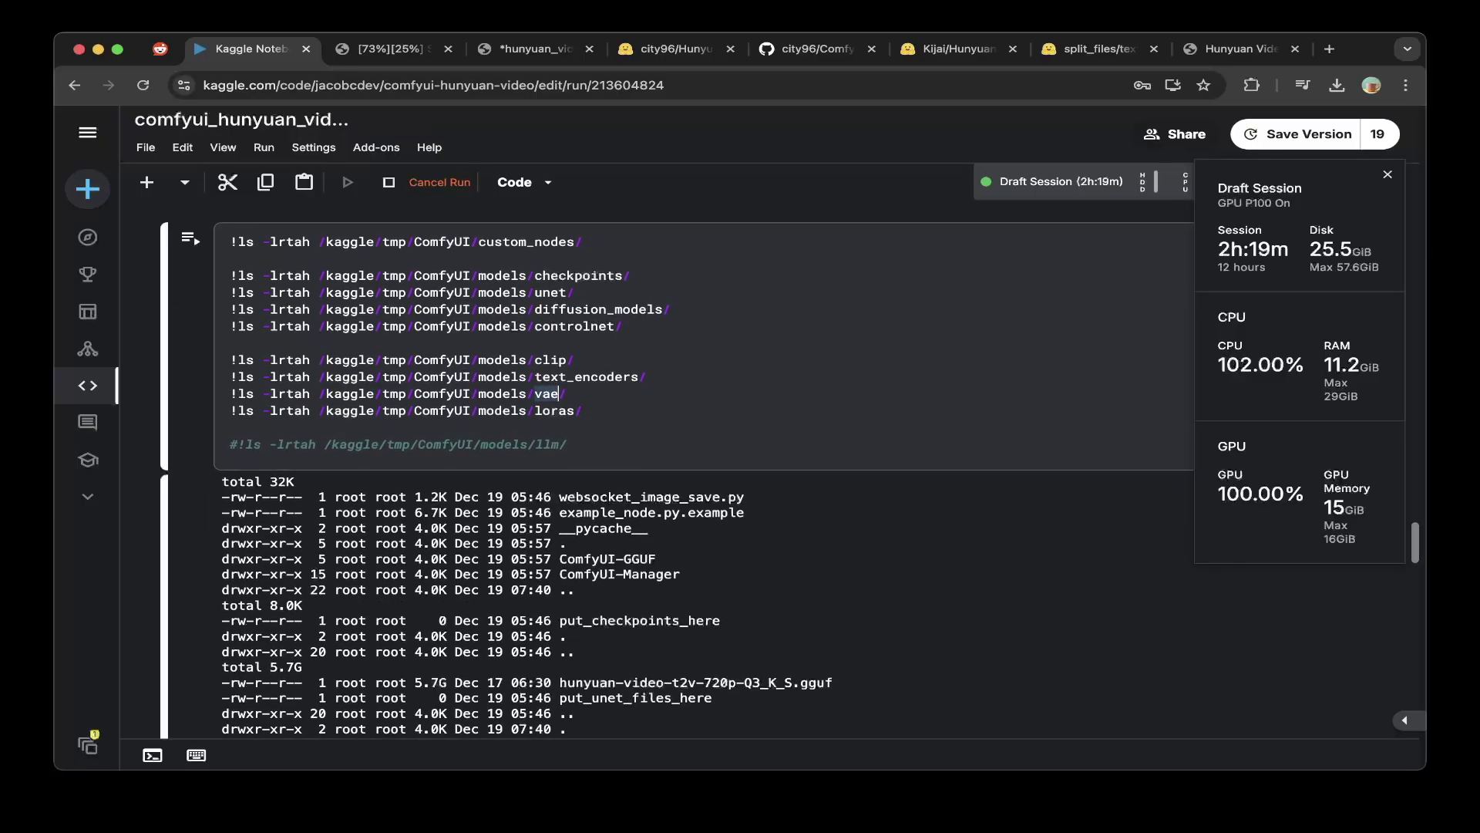
{"action": "left_click", "coordinate": [569, 396]}
{"action": "scroll", "coordinate": [683, 471], "scroll_direction": "down", "scroll_amount": 3}
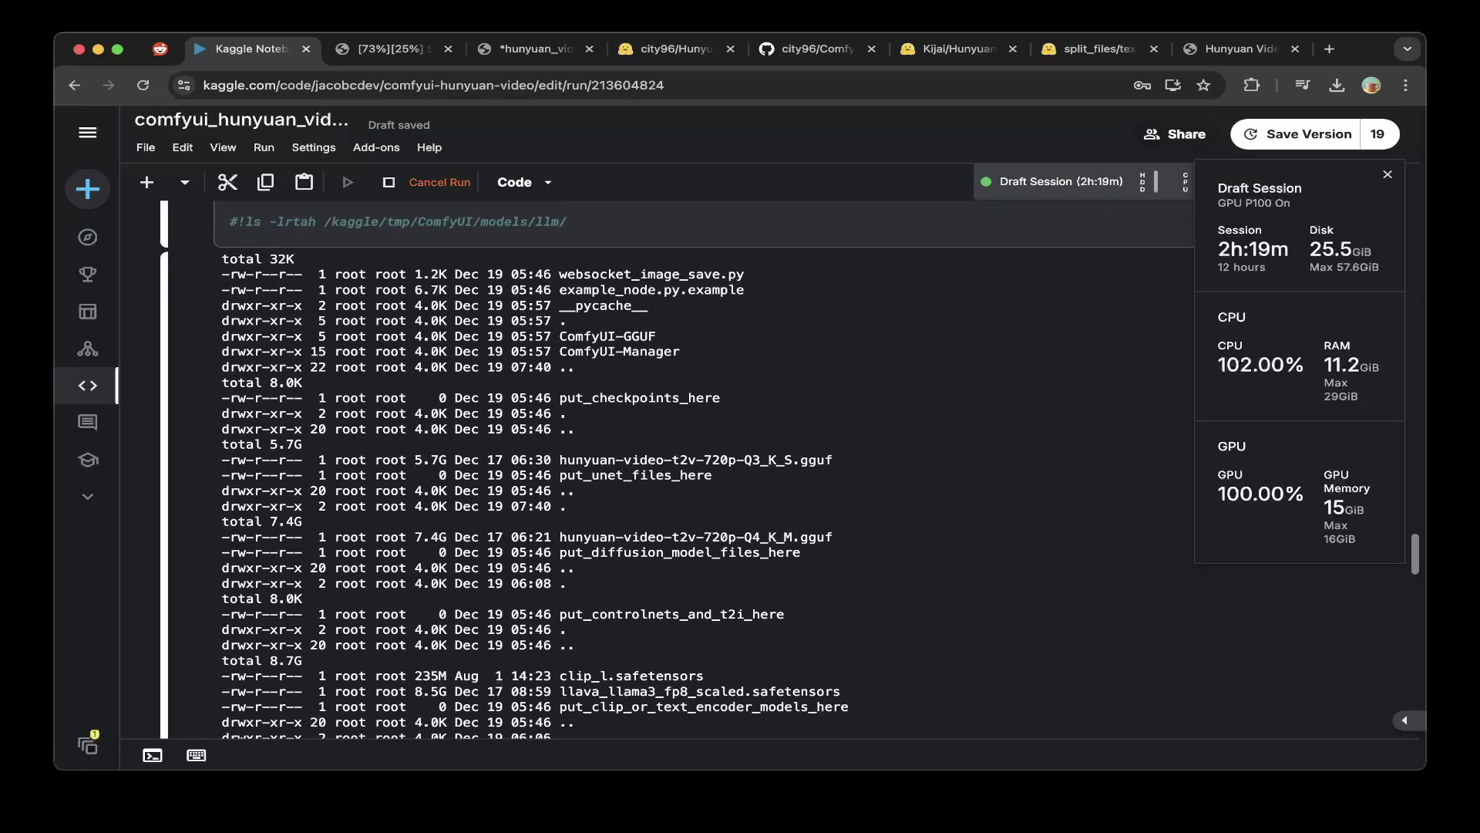
{"action": "left_click_drag", "start_coordinate": [560, 337], "coordinate": [681, 352]}
{"action": "left_click", "coordinate": [657, 338]}
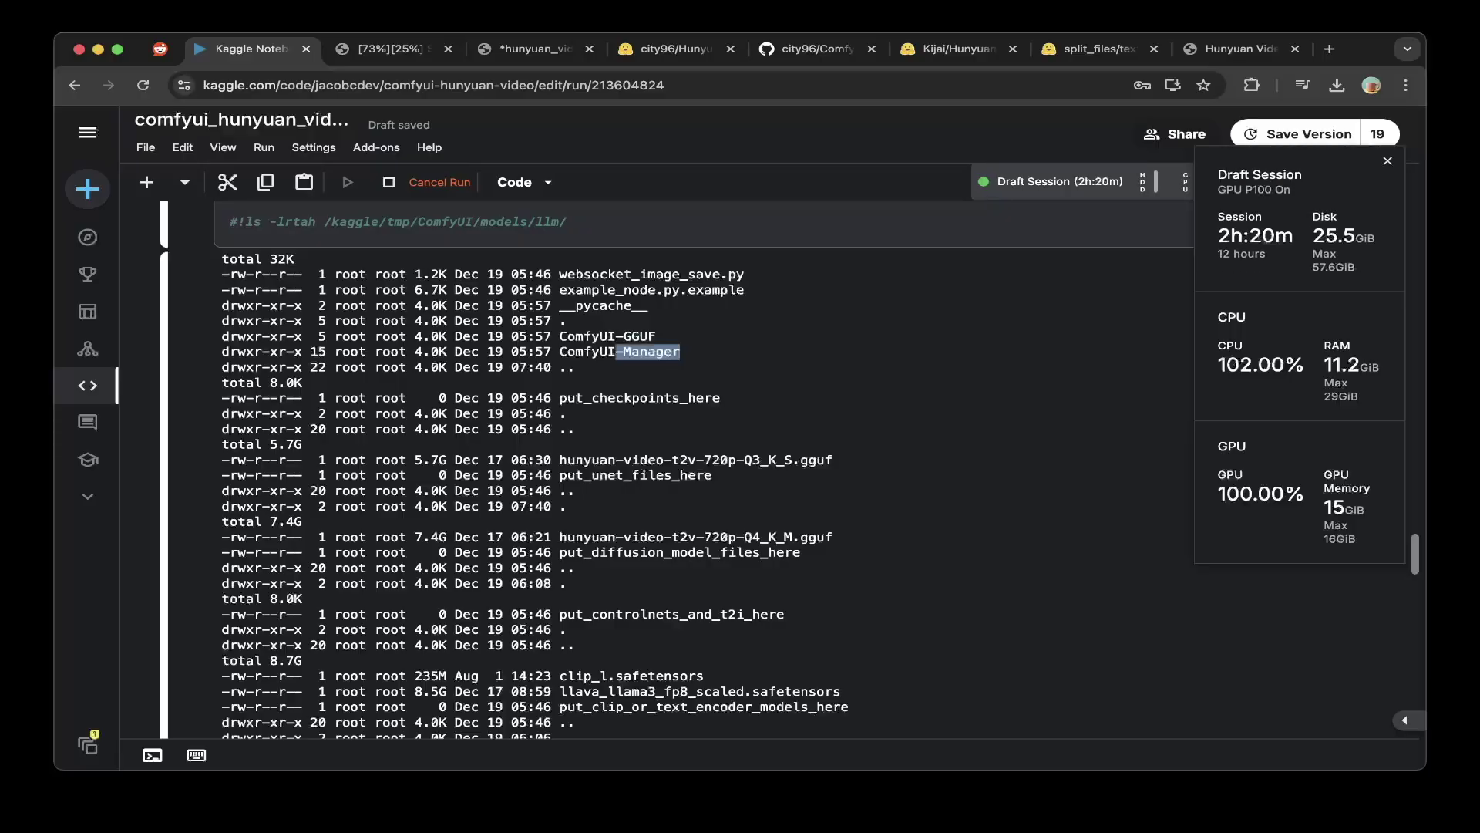
{"action": "left_click", "coordinate": [681, 353]}
- Examine the unet and diffusion_models listings for the hunyuan-video-t2v-720p Q3_K_S and Q4_K_M GGUF files
{"action": "scroll", "coordinate": [681, 352], "scroll_direction": "down", "scroll_amount": 1}
{"action": "scroll", "coordinate": [535, 469], "scroll_direction": "down", "scroll_amount": 1}
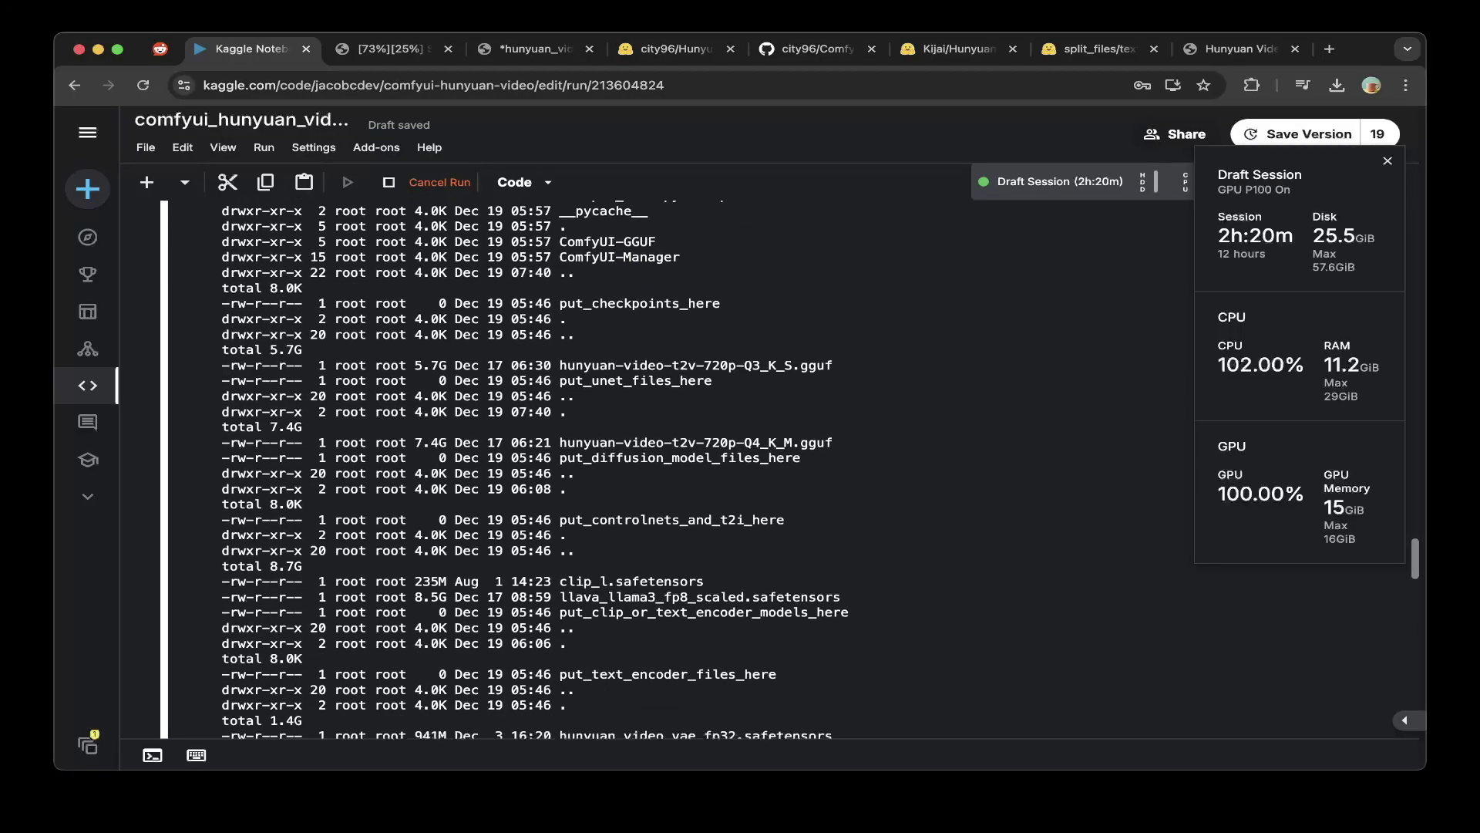
{"action": "scroll", "coordinate": [535, 469], "scroll_direction": "down", "scroll_amount": 1}
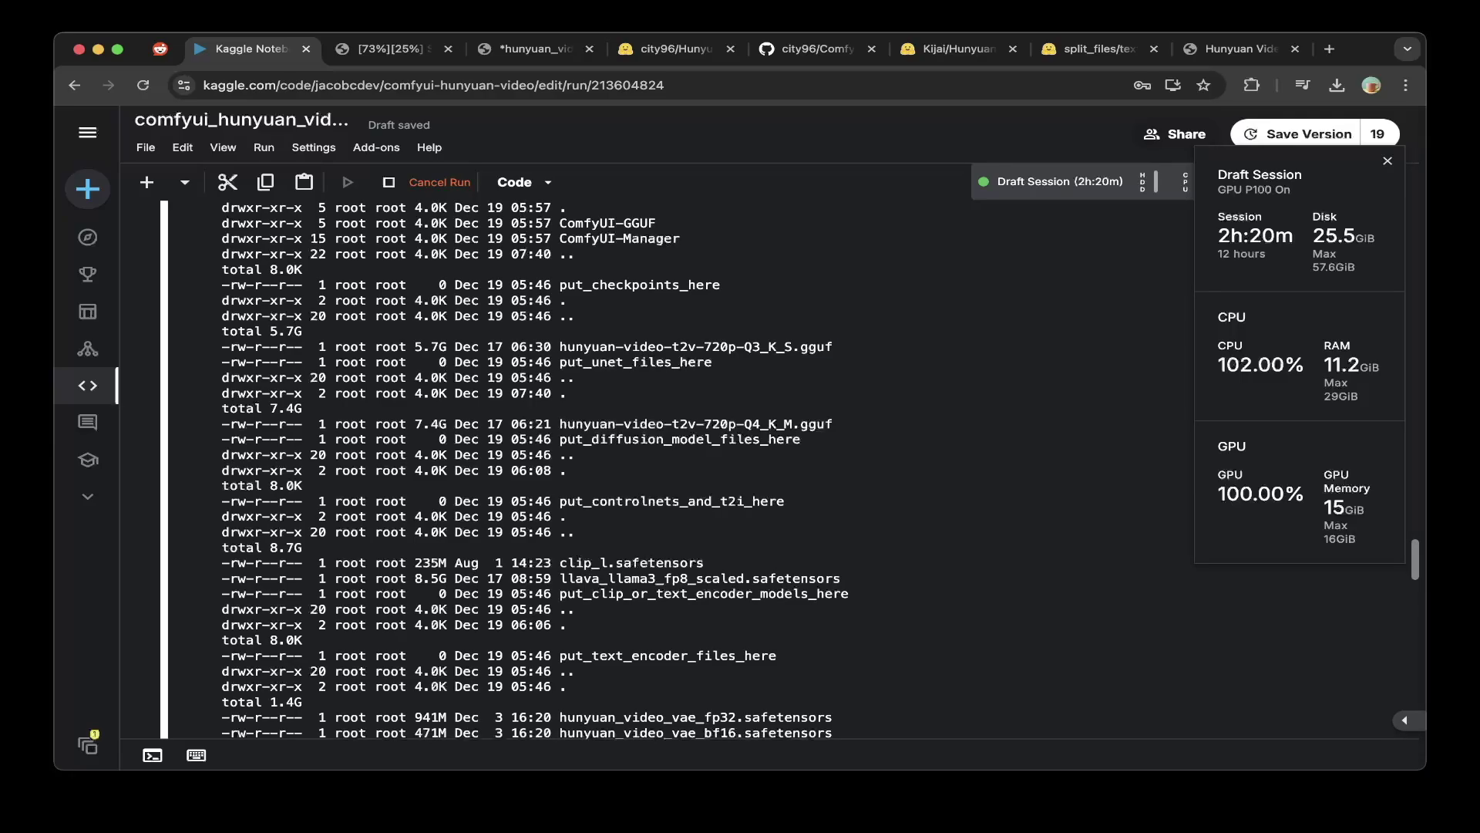
{"action": "left_click_drag", "start_coordinate": [632, 348], "coordinate": [832, 348]}
{"action": "left_click", "coordinate": [832, 348]}
{"action": "left_click_drag", "start_coordinate": [591, 439], "coordinate": [721, 439]}
{"action": "left_click", "coordinate": [643, 439]}
{"action": "left_click_drag", "start_coordinate": [567, 424], "coordinate": [833, 425]}
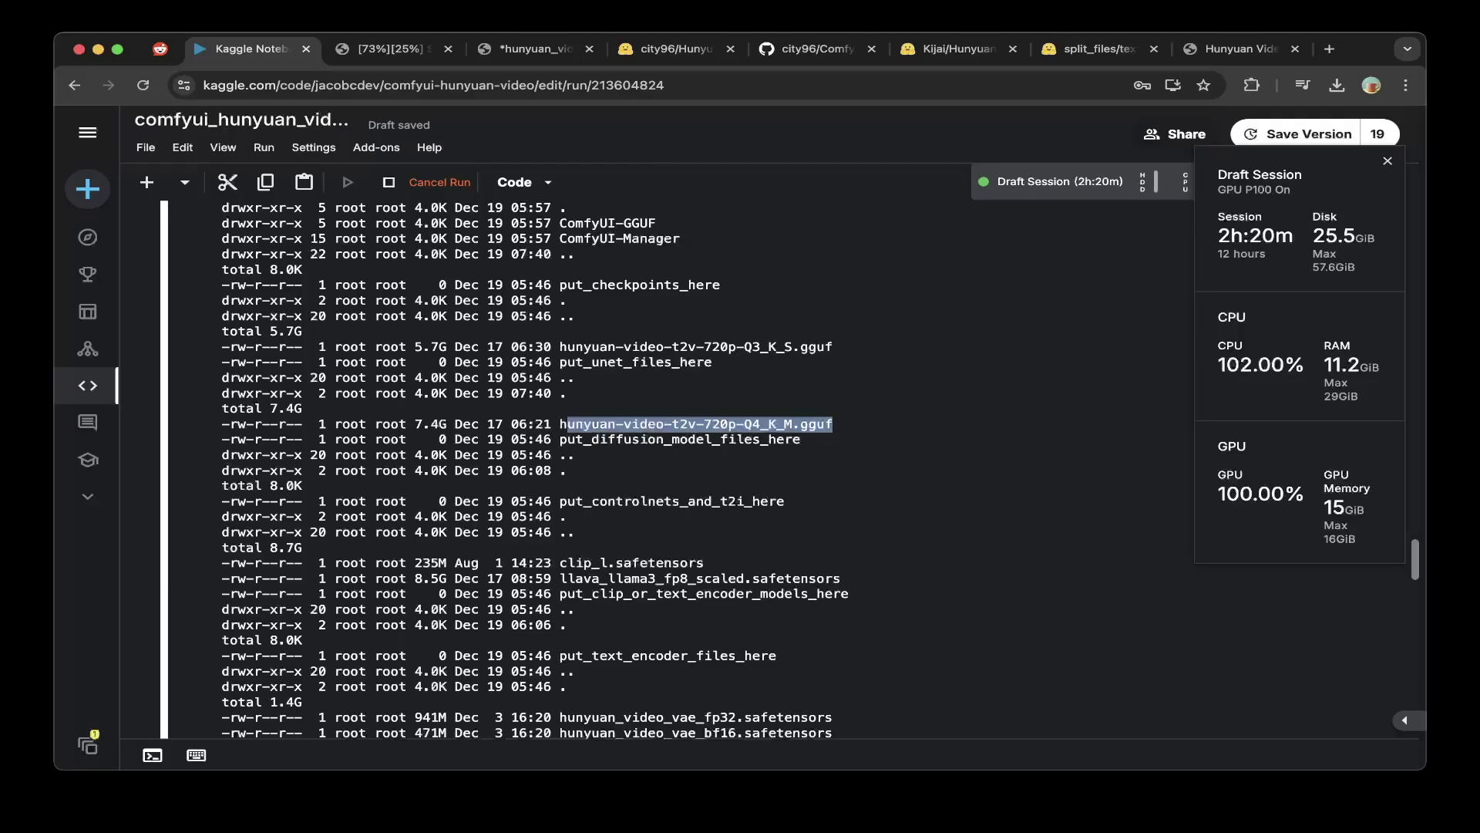
{"action": "left_click", "coordinate": [830, 425]}
{"action": "left_click_drag", "start_coordinate": [567, 424], "coordinate": [832, 424]}
{"action": "left_click", "coordinate": [830, 425]}
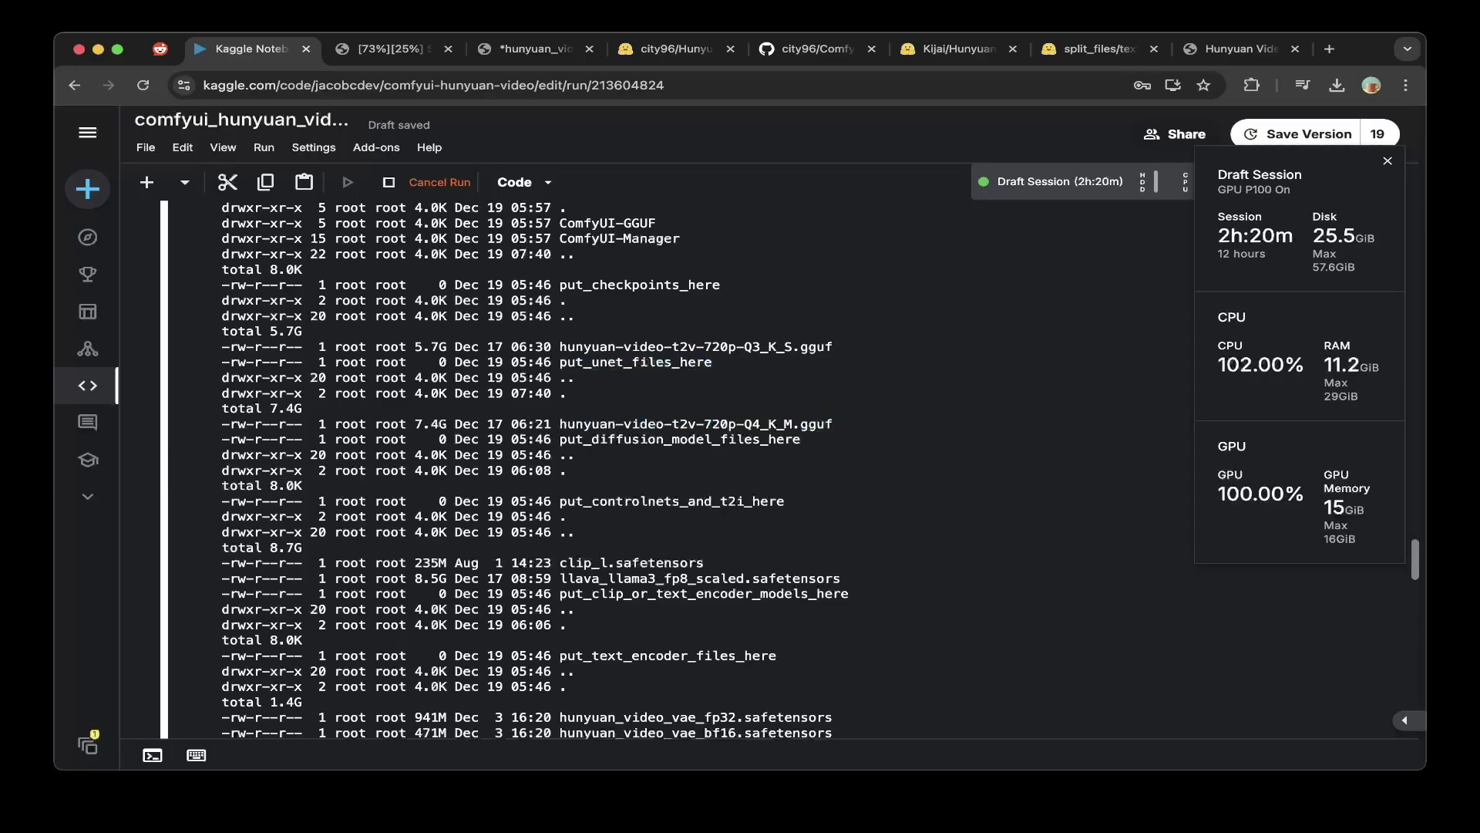
- Check the rest of the folder listing for the clip_l and llava_llama3 text encoders and the HunyuanVideo VAE files
{"action": "scroll", "coordinate": [663, 469], "scroll_direction": "down", "scroll_amount": 1}
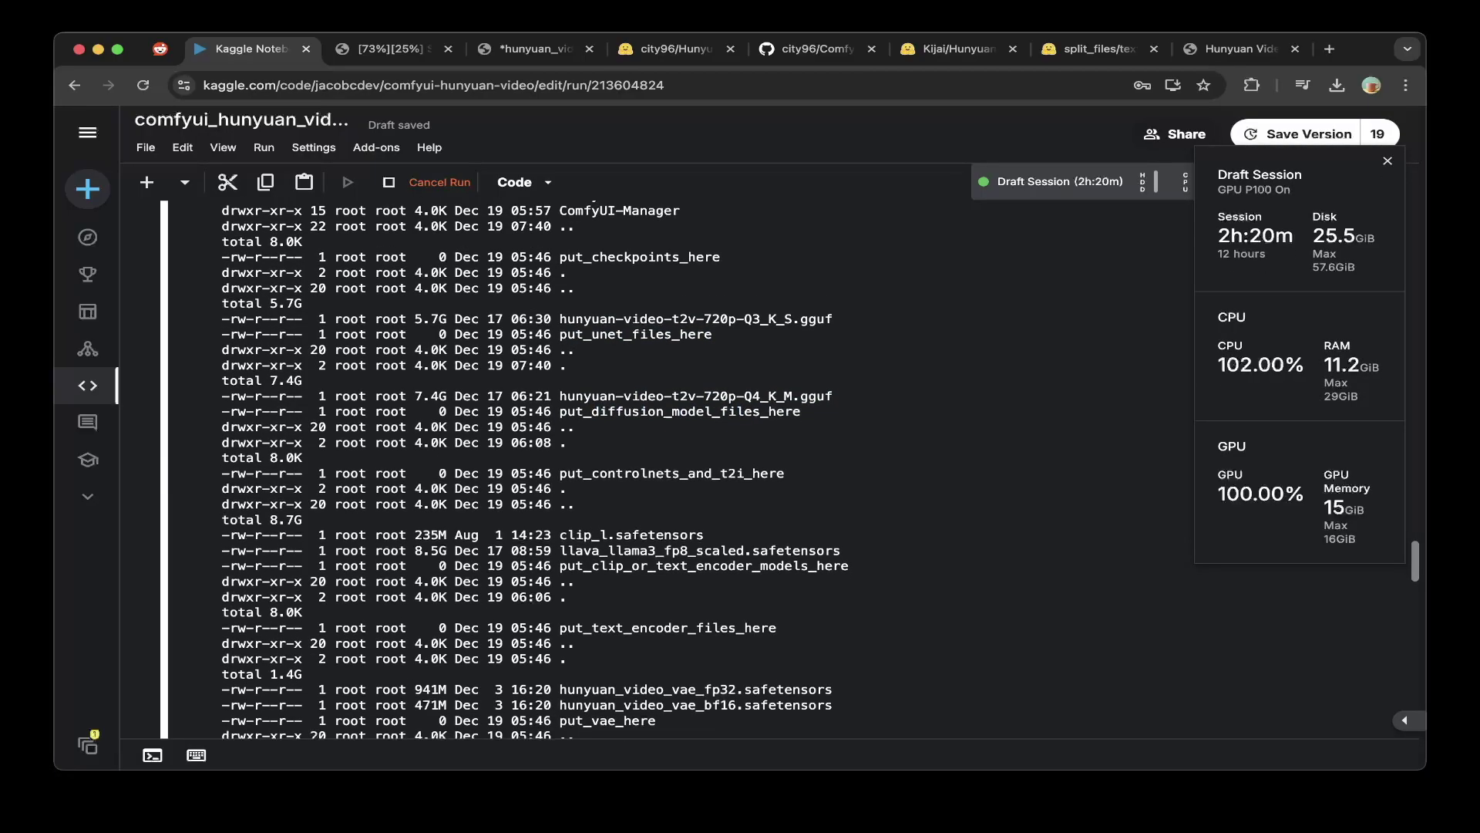
{"action": "scroll", "coordinate": [535, 470], "scroll_direction": "down", "scroll_amount": 5}
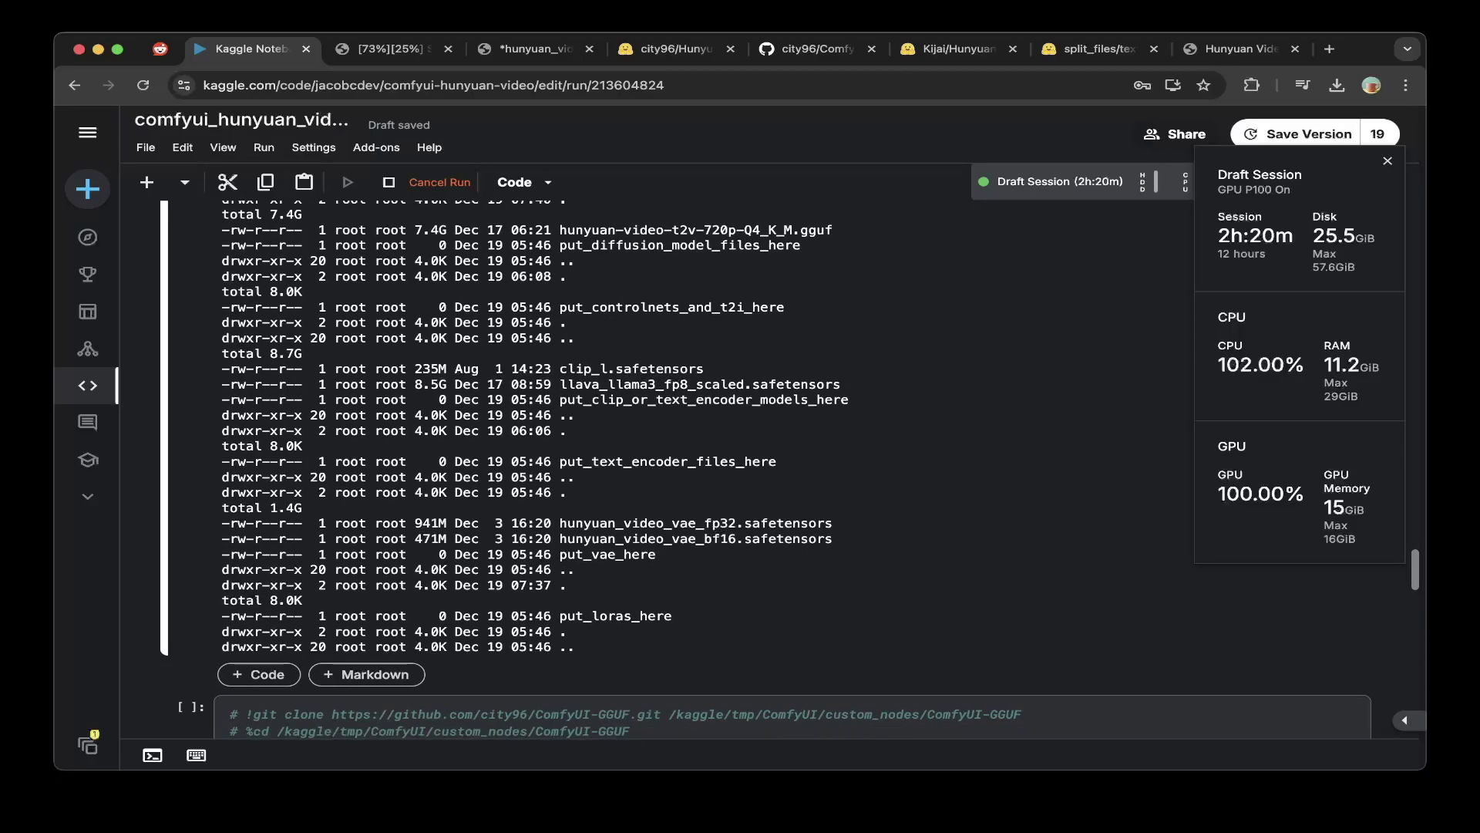
{"action": "left_click_drag", "start_coordinate": [559, 370], "coordinate": [704, 371]}
{"action": "left_click", "coordinate": [705, 372]}
{"action": "scroll", "coordinate": [765, 470], "scroll_direction": "down", "scroll_amount": 5}
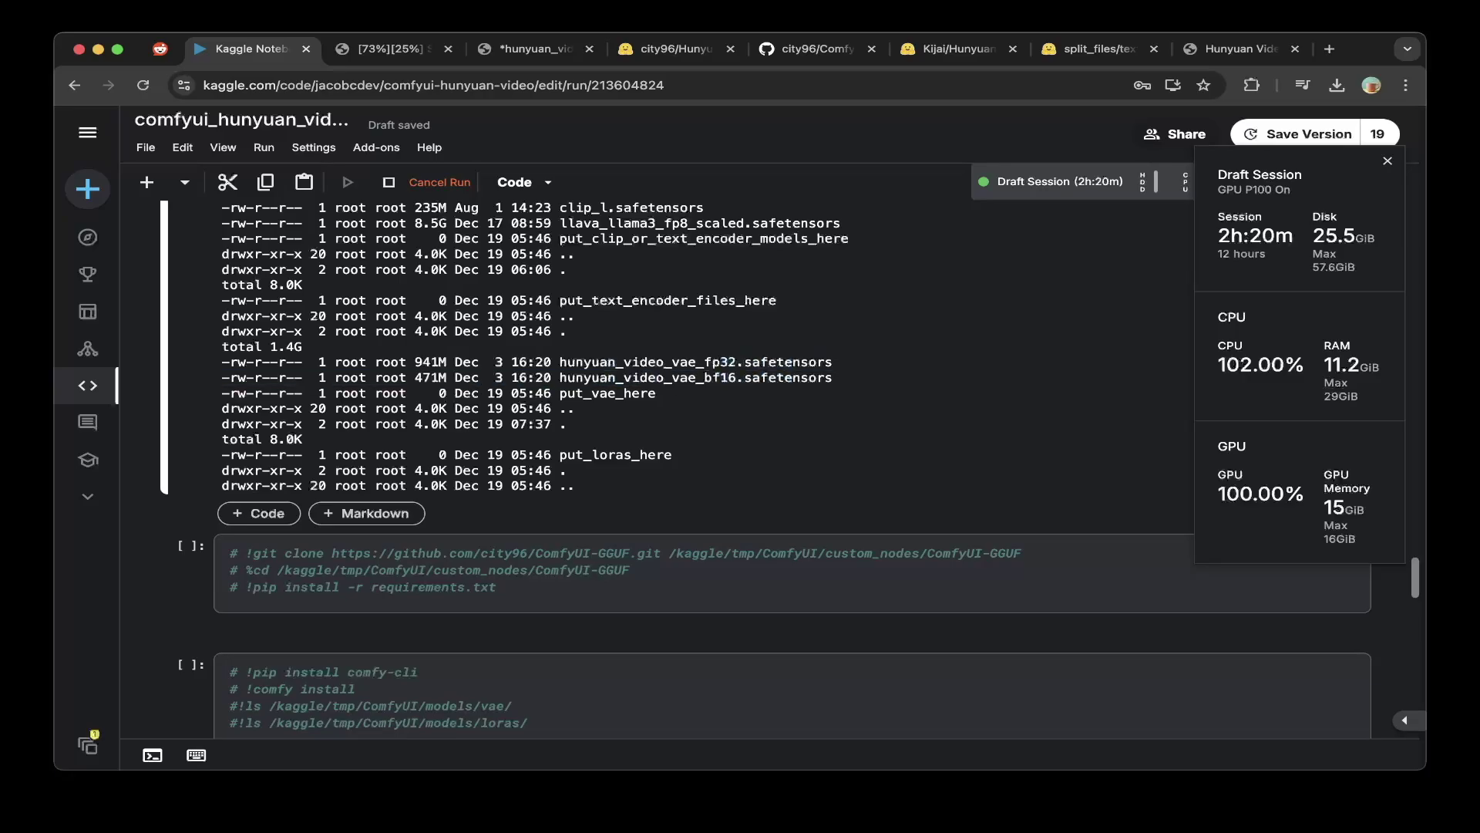
- Review the pyngrok install cell, the command-runner cell and the cell that prompts for the ngrok access token
{"action": "scroll", "coordinate": [694, 462], "scroll_direction": "down", "scroll_amount": 15}
{"action": "scroll", "coordinate": [694, 462], "scroll_direction": "down", "scroll_amount": 5}
{"action": "scroll", "coordinate": [694, 463], "scroll_direction": "up", "scroll_amount": 4}
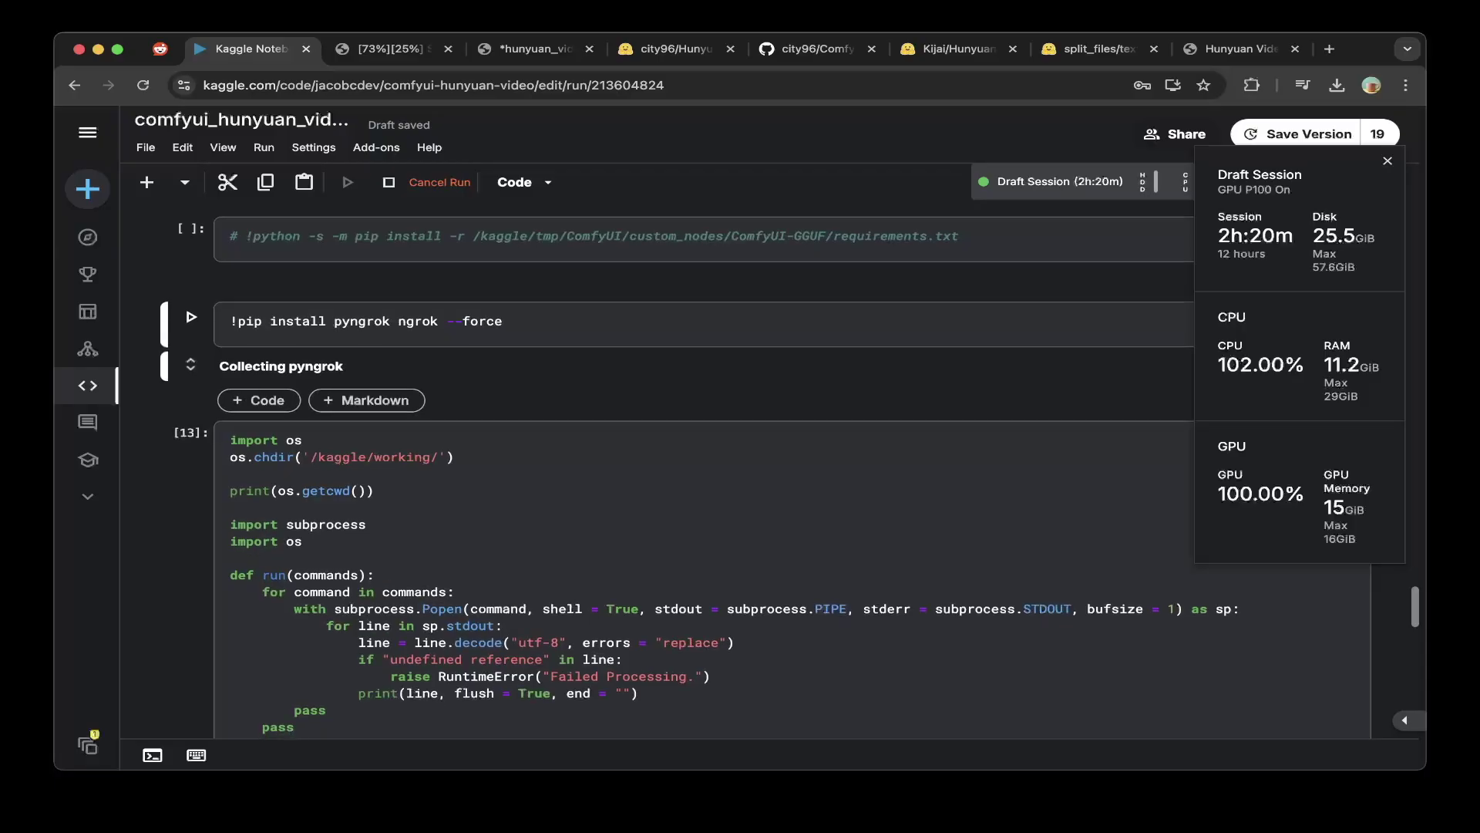
{"action": "scroll", "coordinate": [163, 206], "scroll_direction": "down", "scroll_amount": 4}
{"action": "scroll", "coordinate": [163, 207], "scroll_direction": "down", "scroll_amount": 4}
{"action": "key", "text": "super+v"}
{"action": "key", "text": "Return"}
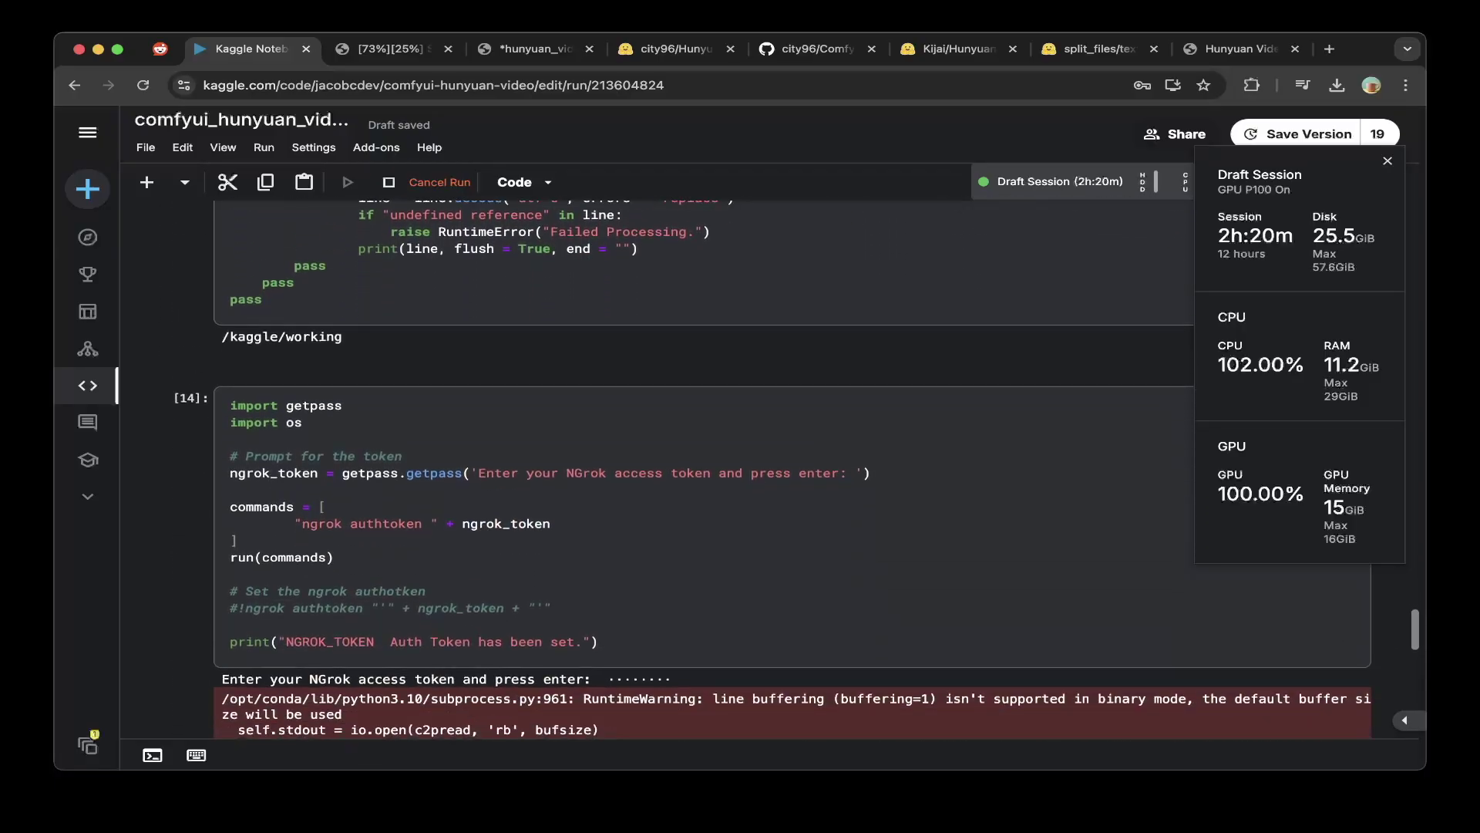
{"action": "scroll", "coordinate": [771, 463], "scroll_direction": "down", "scroll_amount": 4}
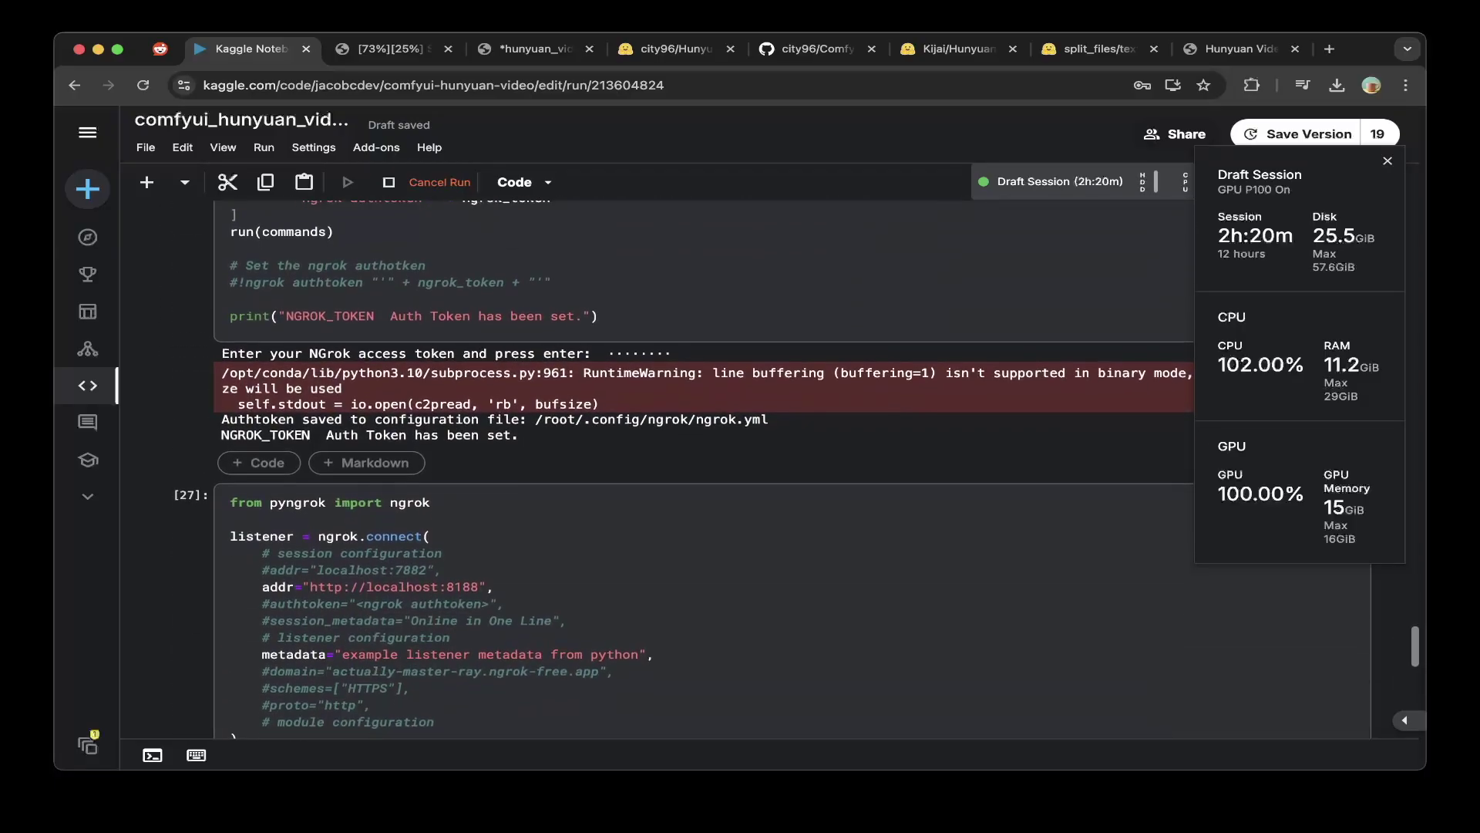
{"action": "scroll", "coordinate": [771, 463], "scroll_direction": "up", "scroll_amount": 4}
{"action": "scroll", "coordinate": [771, 463], "scroll_direction": "down", "scroll_amount": 1}
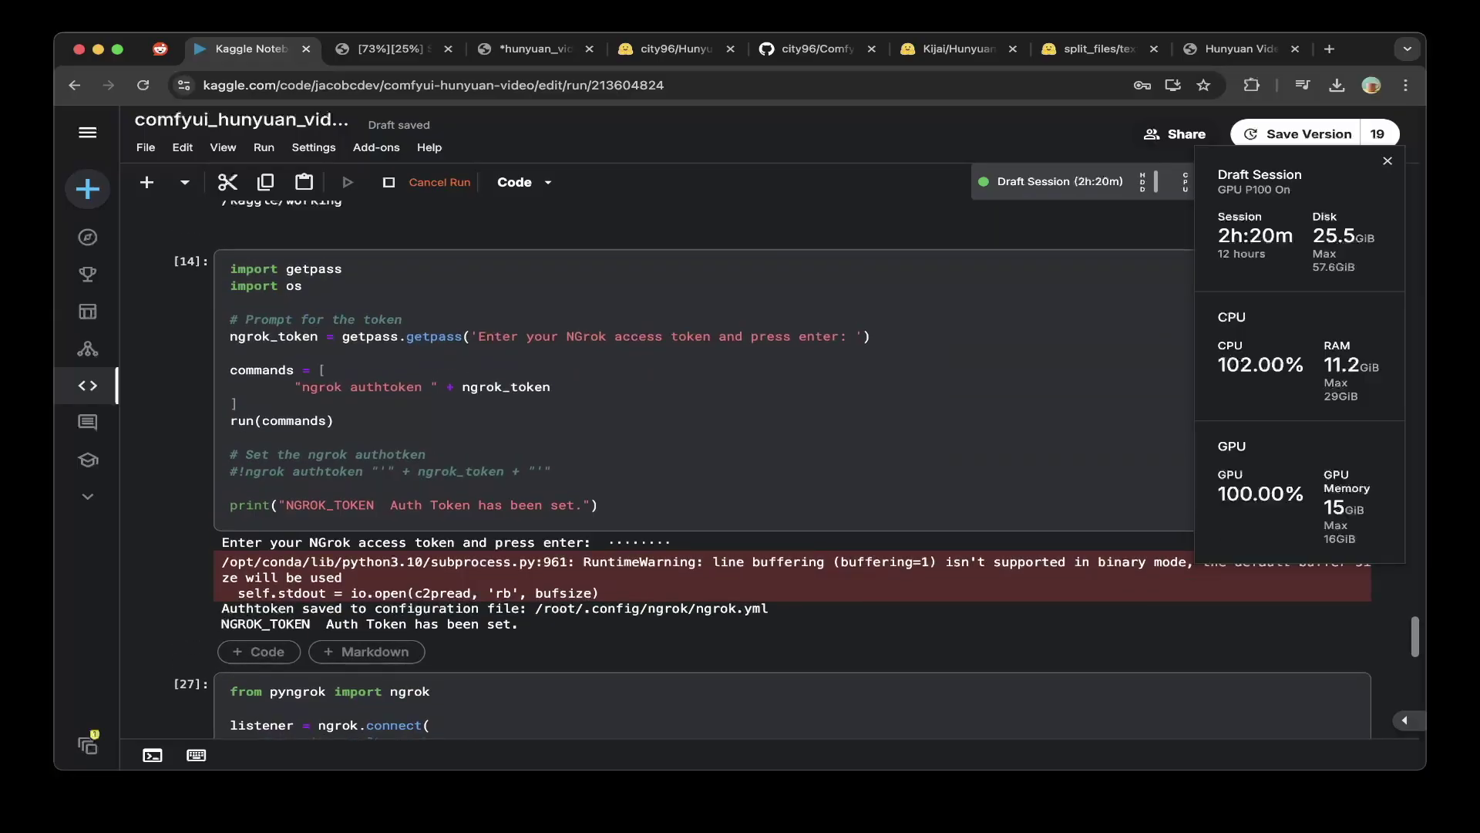
{"action": "left_click", "coordinate": [523, 376]}
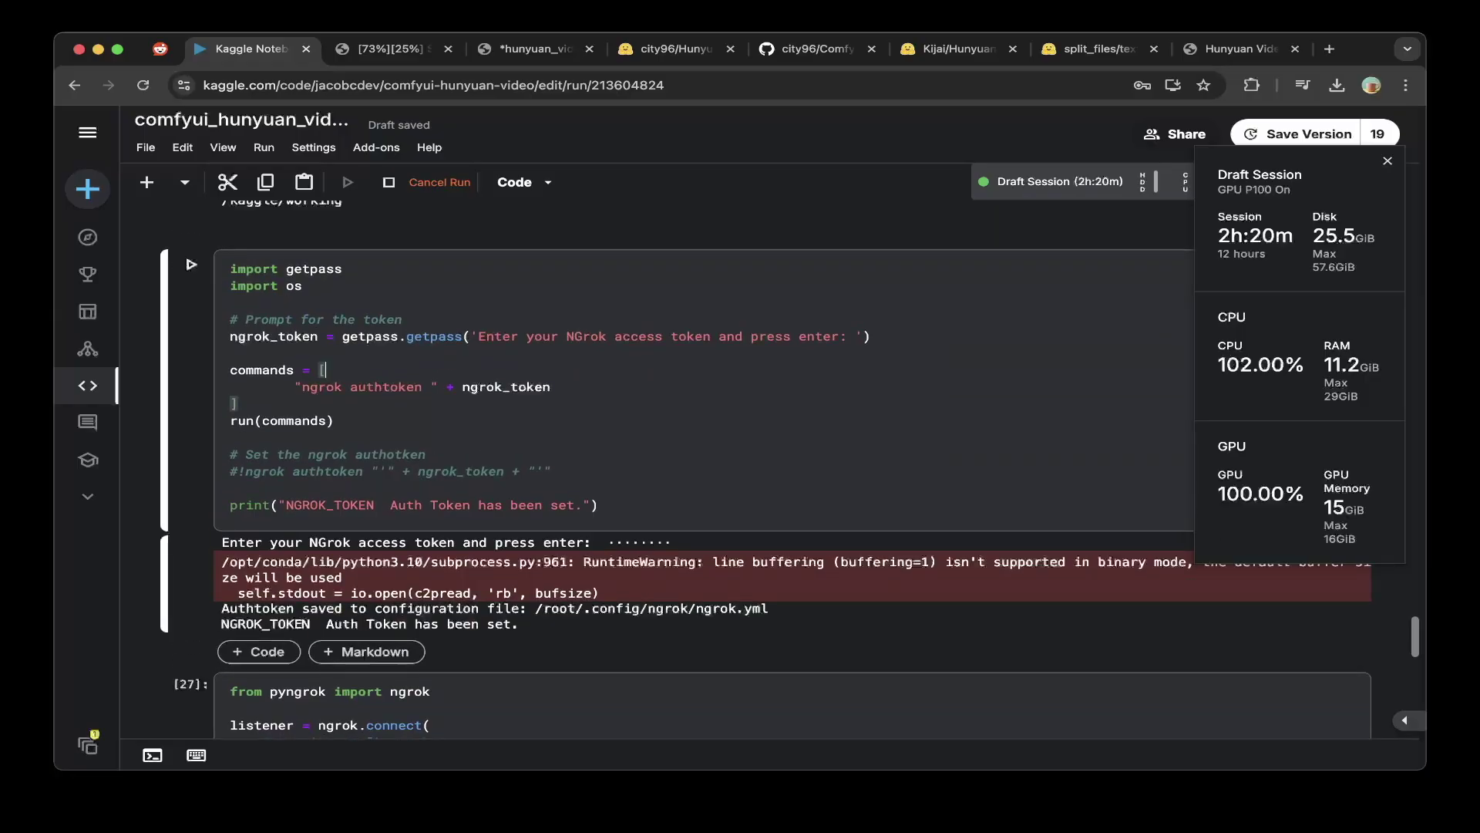
{"action": "scroll", "coordinate": [771, 463], "scroll_direction": "down", "scroll_amount": 5}
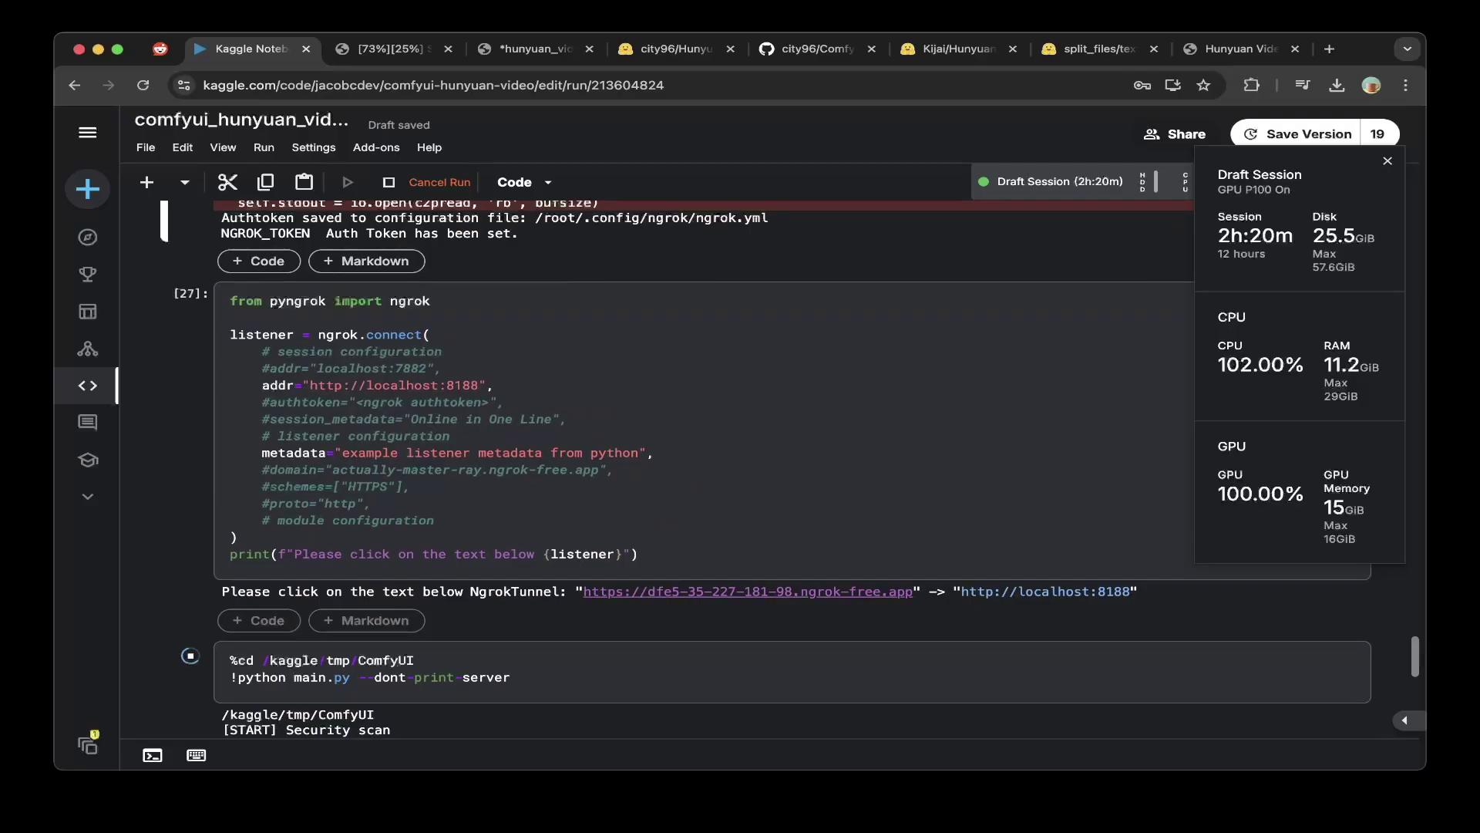
{"action": "left_click", "coordinate": [229, 402]}
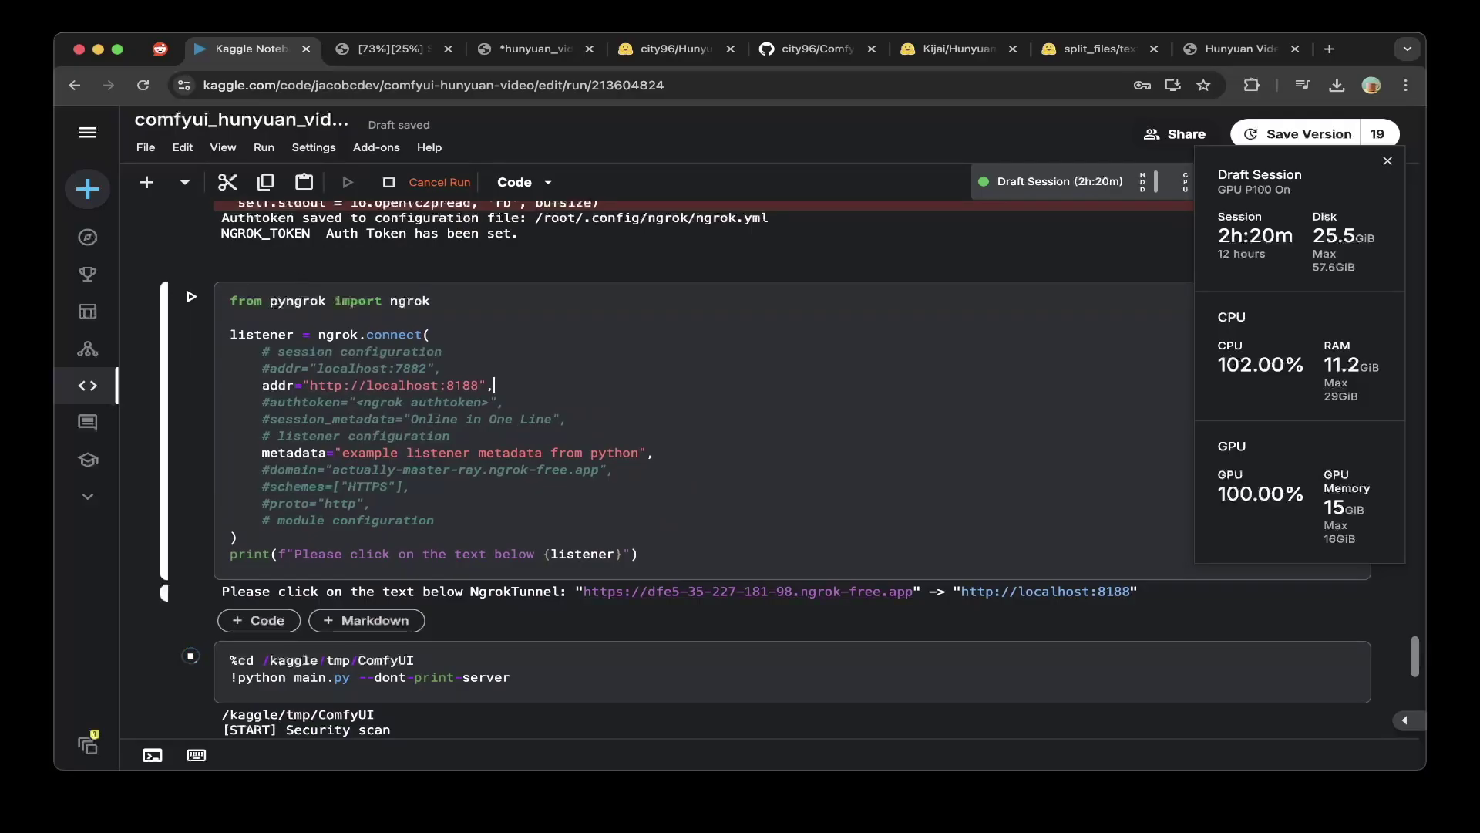
{"action": "scroll", "coordinate": [741, 471], "scroll_direction": "down", "scroll_amount": 2}
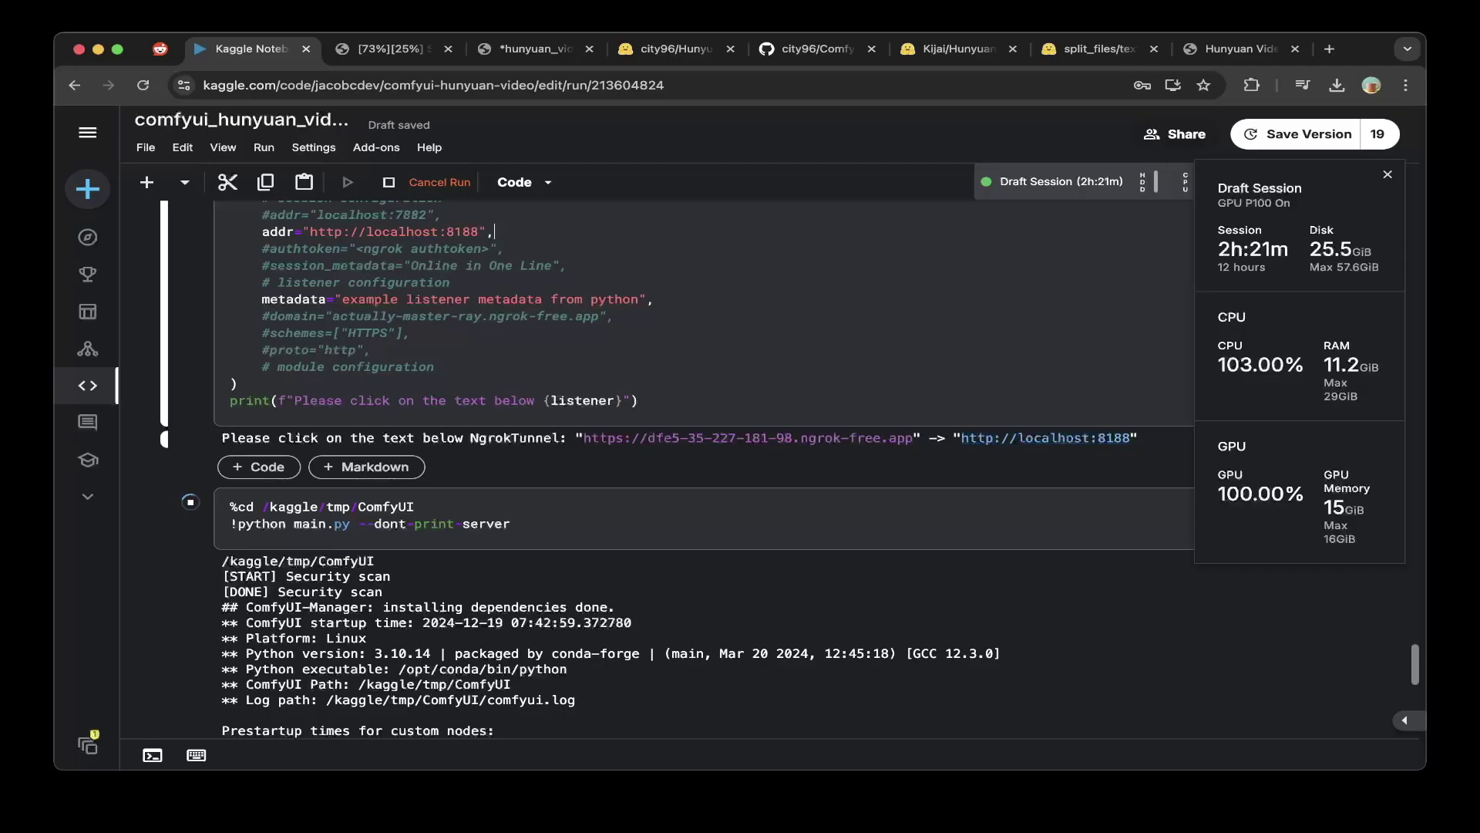
- Examine the cell that launches ComfyUI with main.py --dont-print-server and read through its server log
{"action": "left_click", "coordinate": [512, 393]}
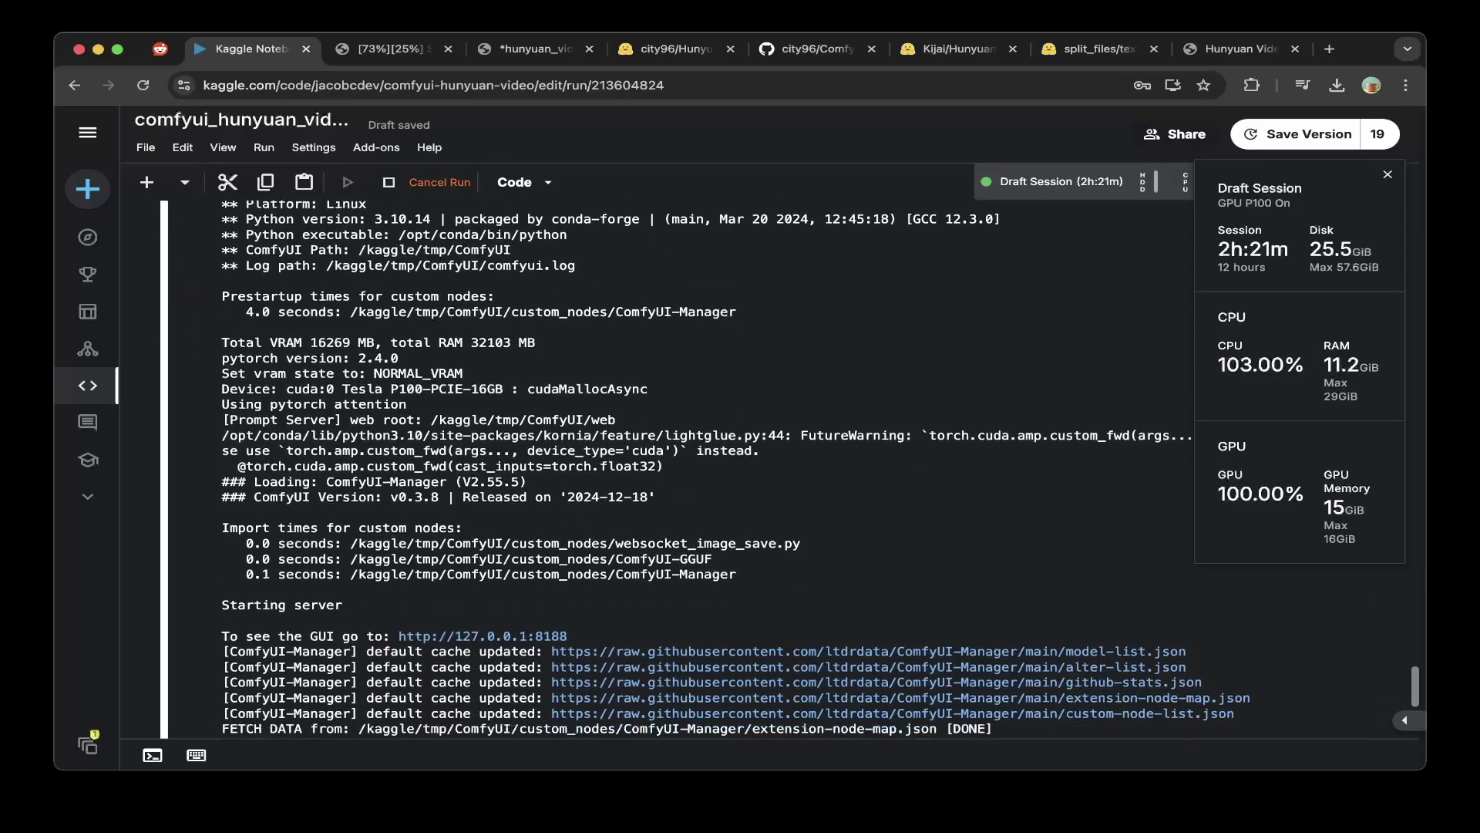
{"action": "scroll", "coordinate": [703, 469], "scroll_direction": "down", "scroll_amount": 2}
{"action": "scroll", "coordinate": [703, 469], "scroll_direction": "up", "scroll_amount": 8}
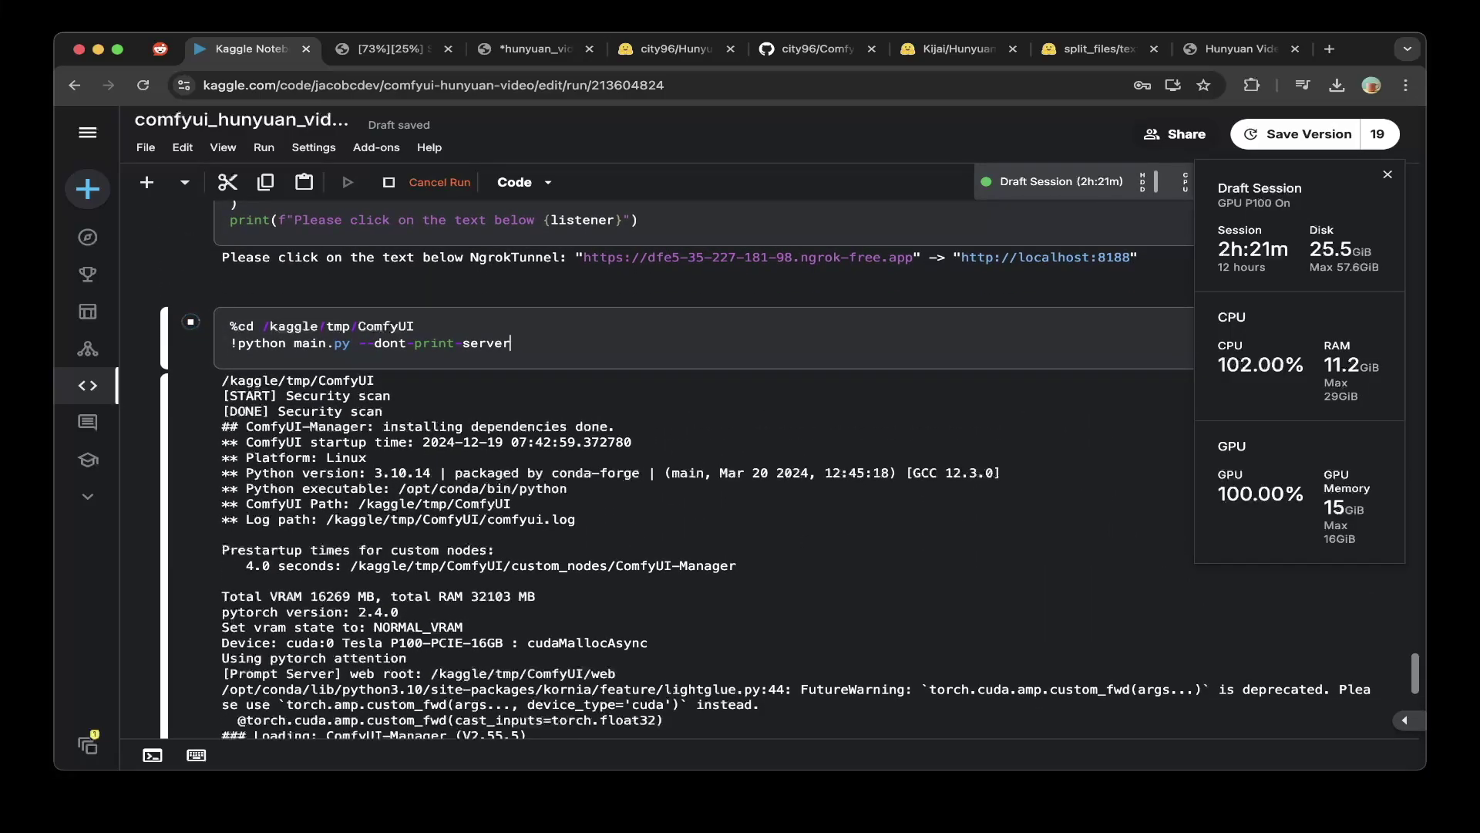
{"action": "scroll", "coordinate": [678, 462], "scroll_direction": "up", "scroll_amount": 4}
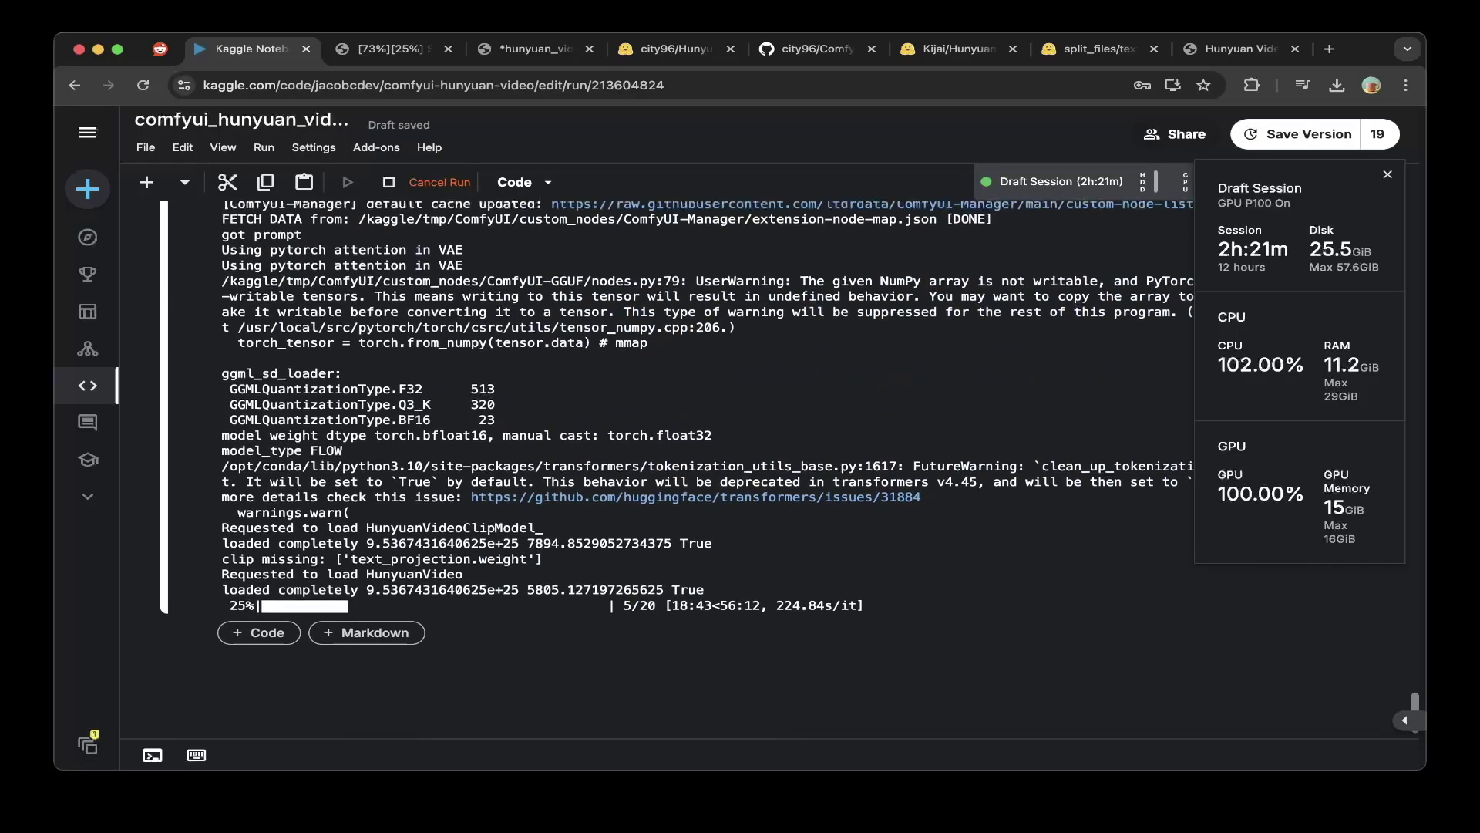
{"action": "scroll", "coordinate": [482, 437], "scroll_direction": "up", "scroll_amount": 2}
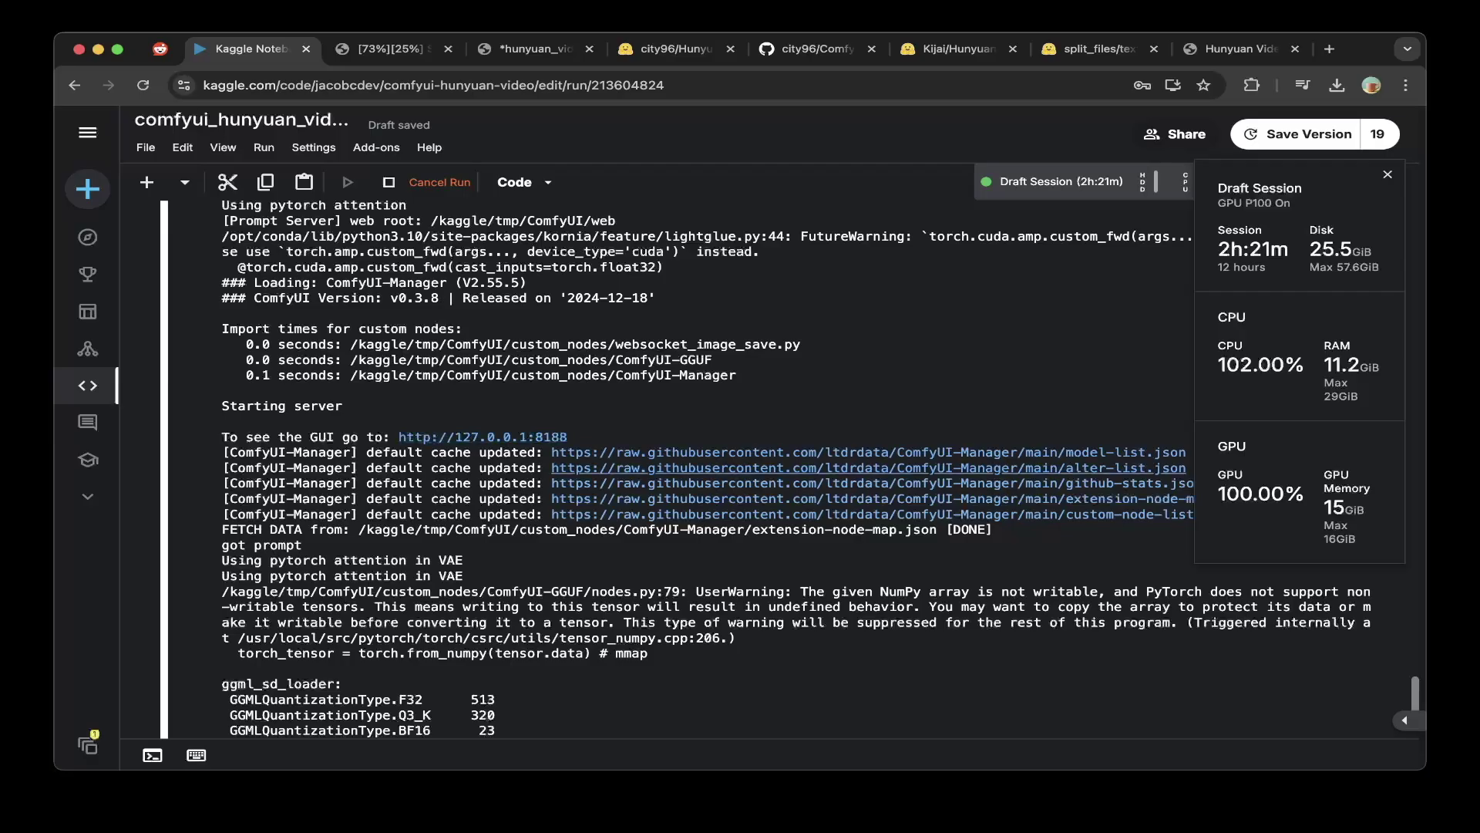
- Compare the hunyuan_video workflow running in ComfyUI with the notebook's ngrok and launch cell output, ending on the ComfyUI workflow
{"action": "left_click", "coordinate": [389, 48]}
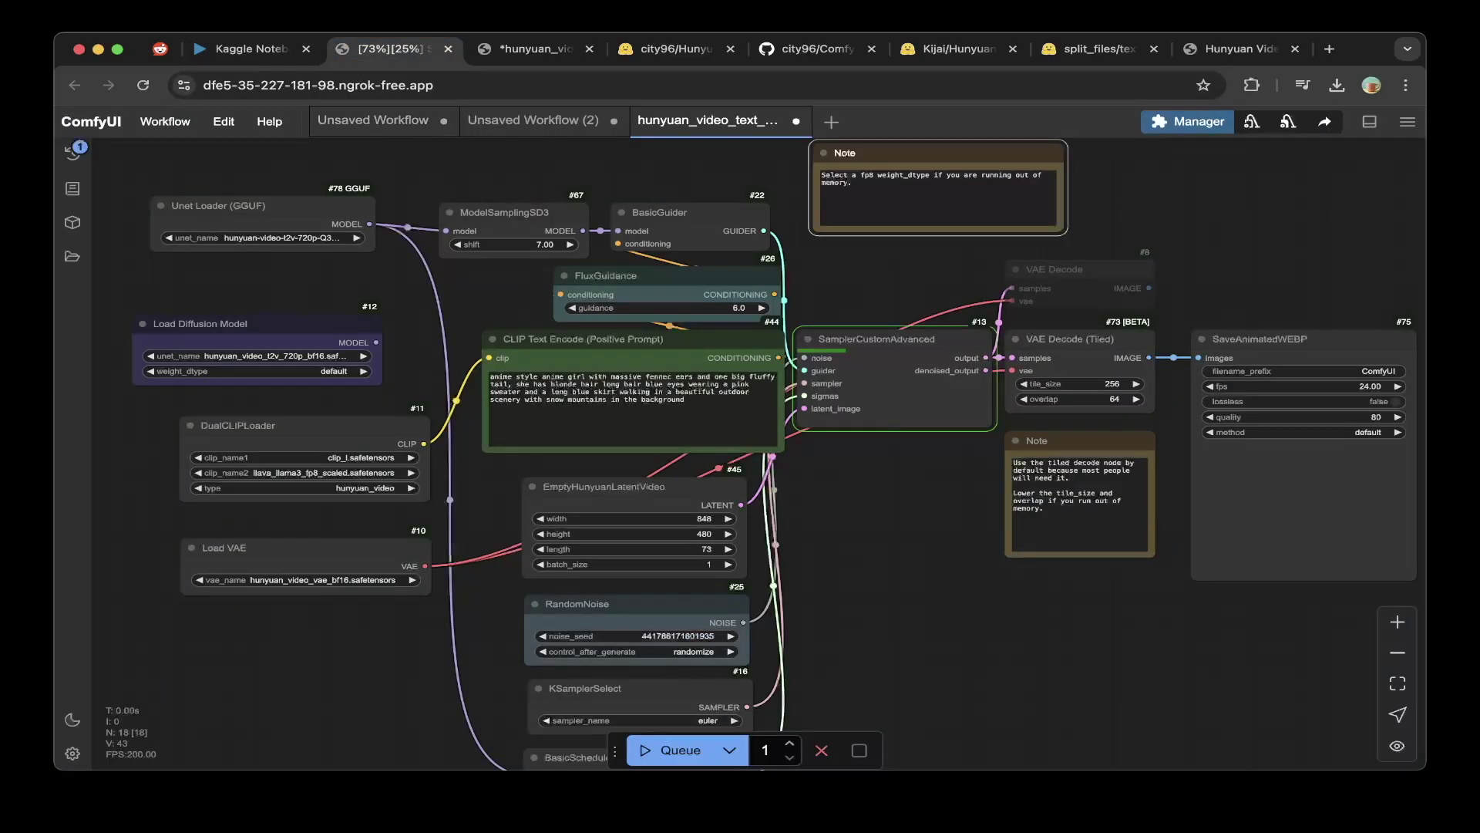
{"action": "left_click", "coordinate": [223, 48]}
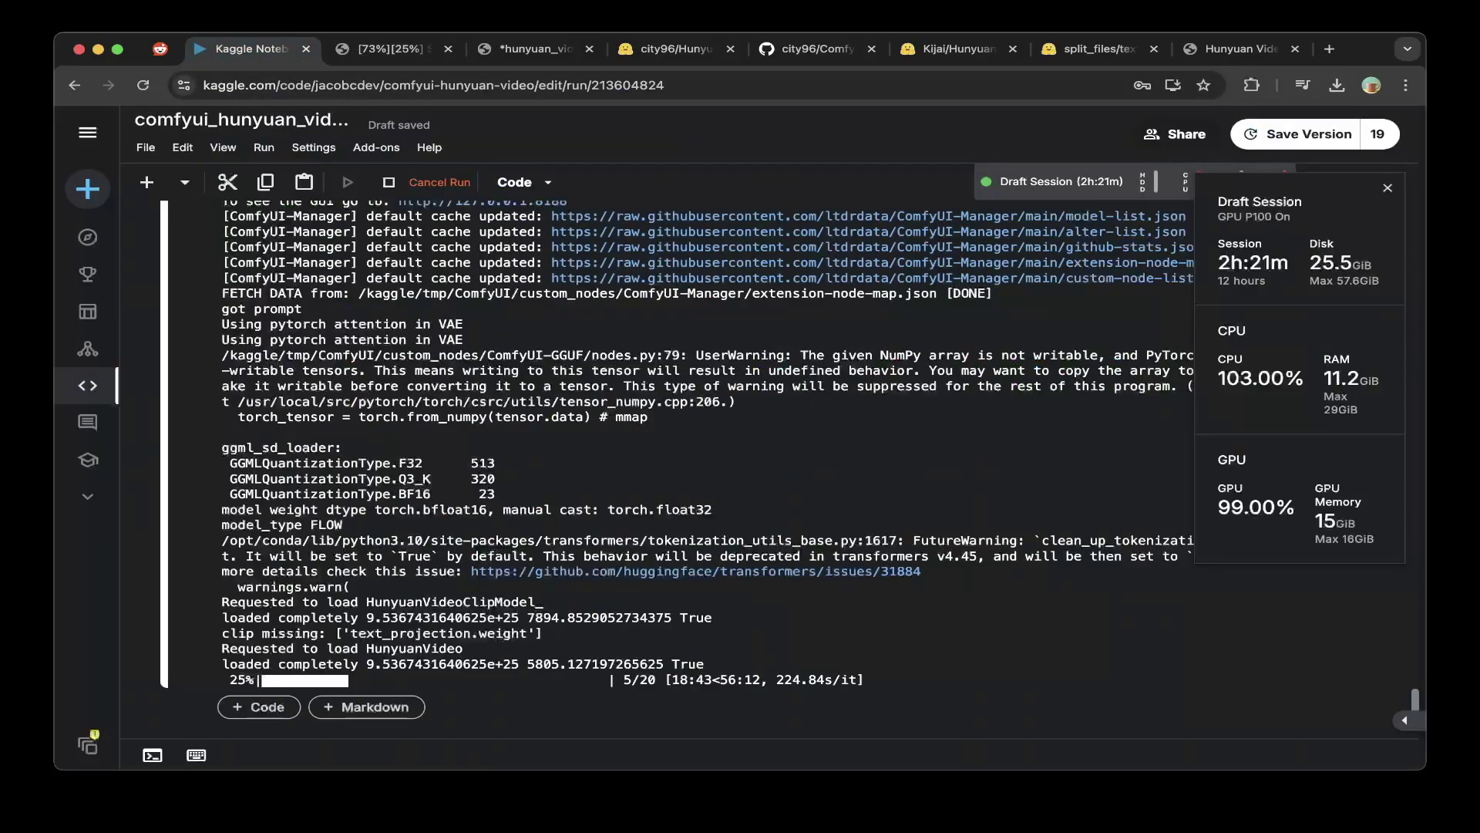
{"action": "scroll", "coordinate": [664, 471], "scroll_direction": "up", "scroll_amount": 10}
{"action": "scroll", "coordinate": [763, 463], "scroll_direction": "up", "scroll_amount": 3}
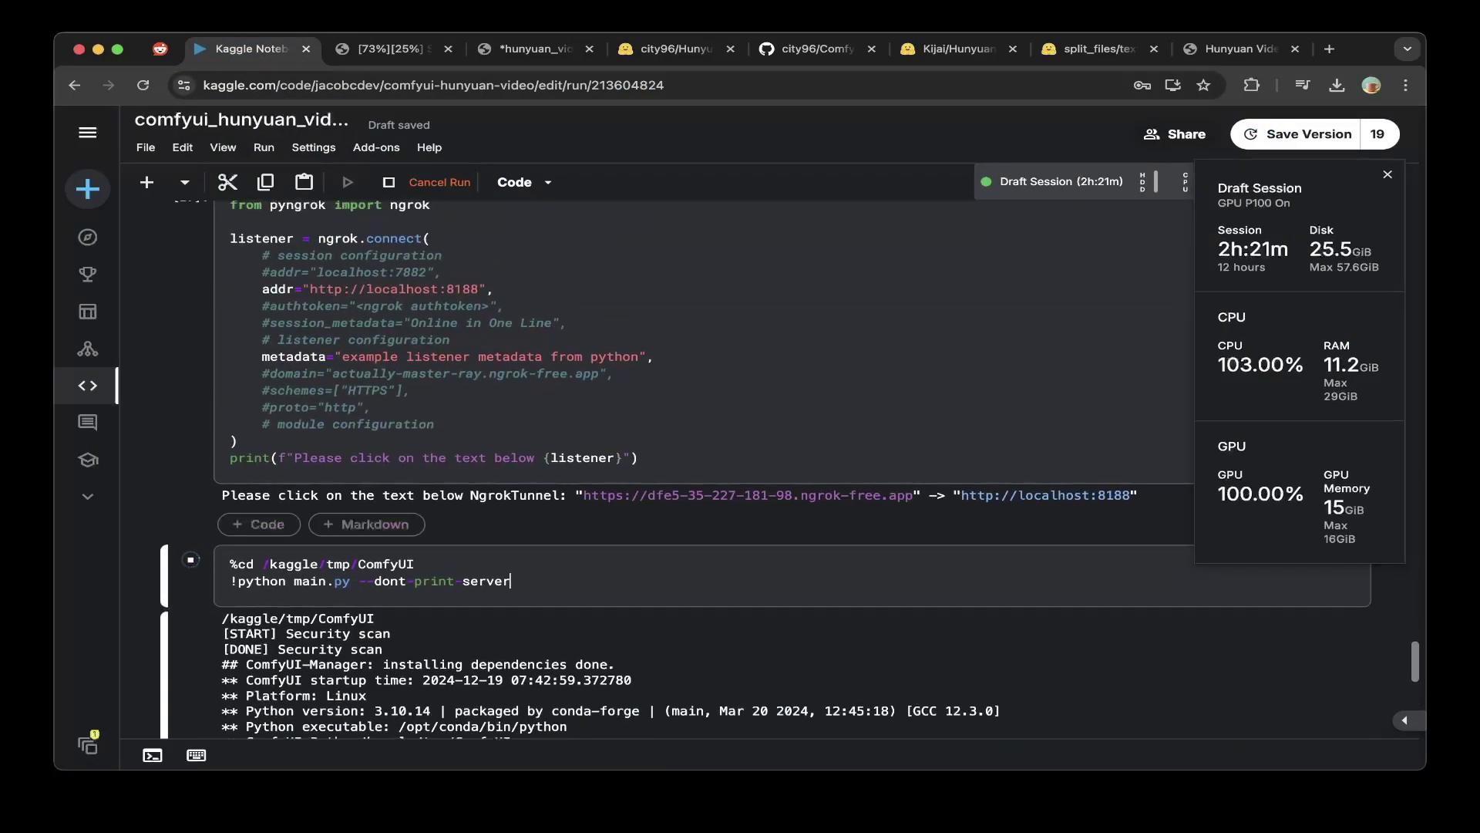
{"action": "scroll", "coordinate": [763, 462], "scroll_direction": "down", "scroll_amount": 15}
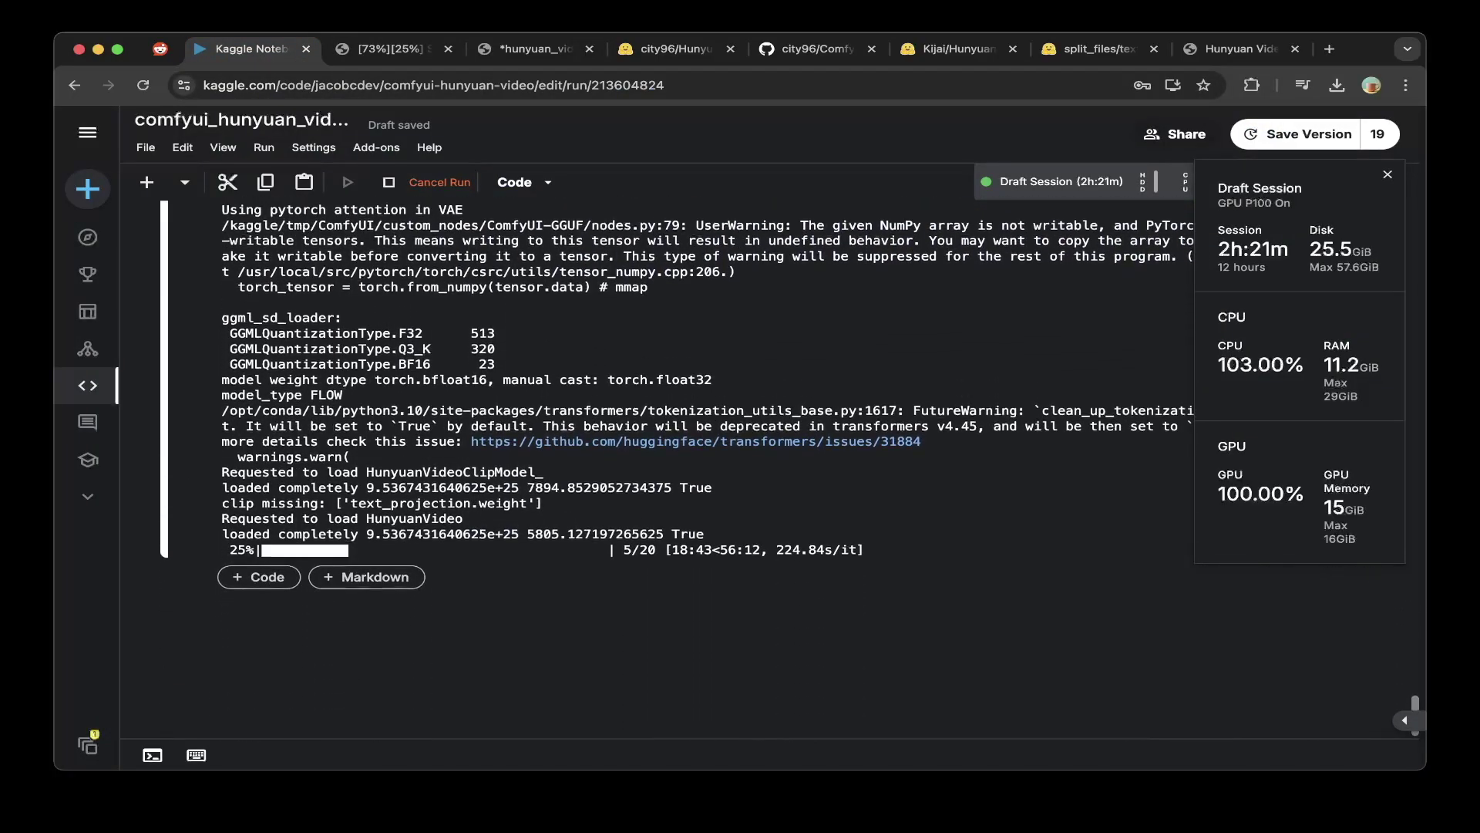
{"action": "key", "text": "super+2"}
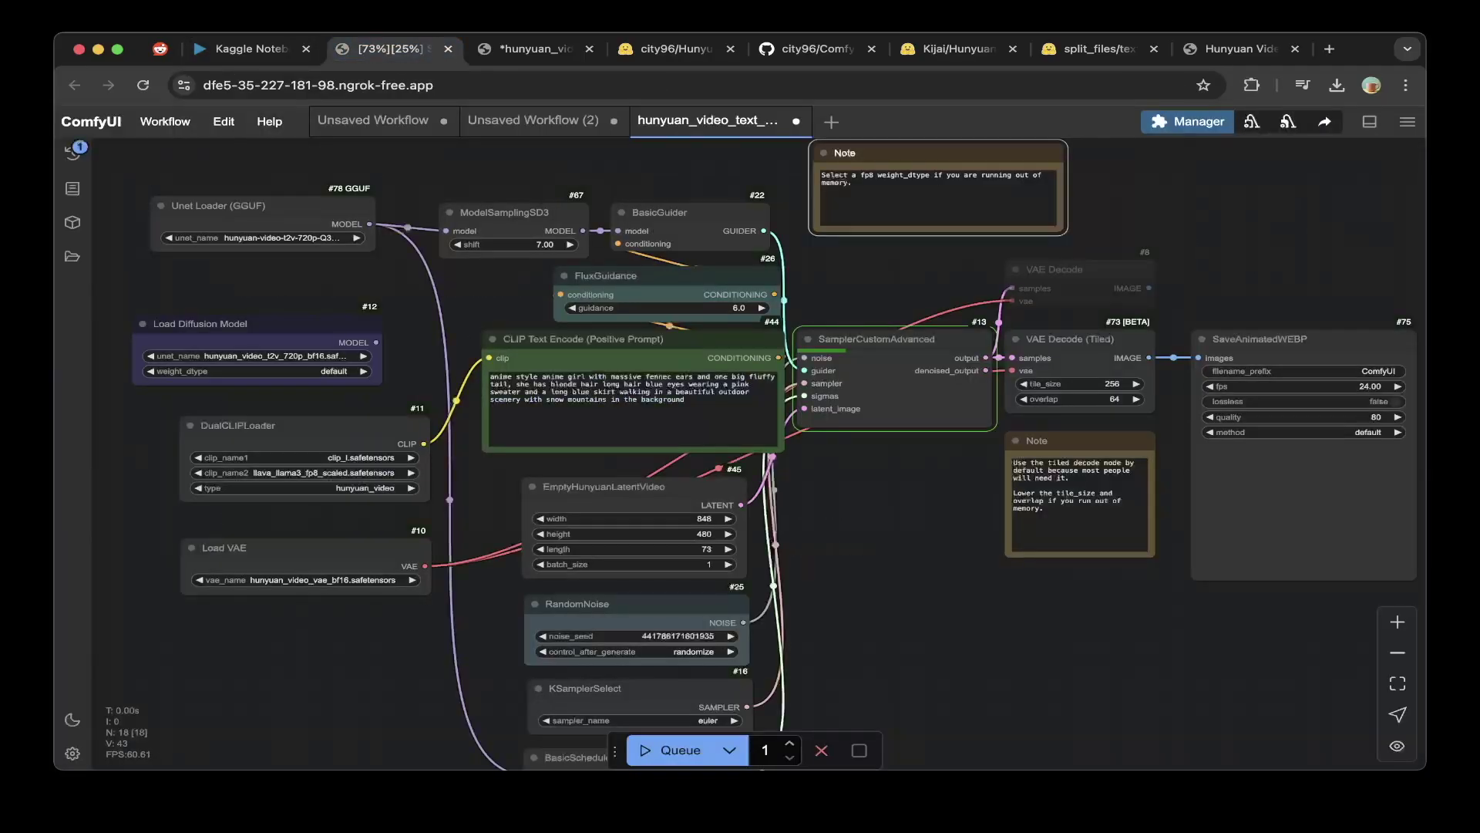
- Review the hunyuan_video workflow nodes down to BasicScheduler and check the sampling progress in the Kaggle notebook's server log
{"action": "left_click_drag", "start_coordinate": [887, 556], "coordinate": [871, 555]}
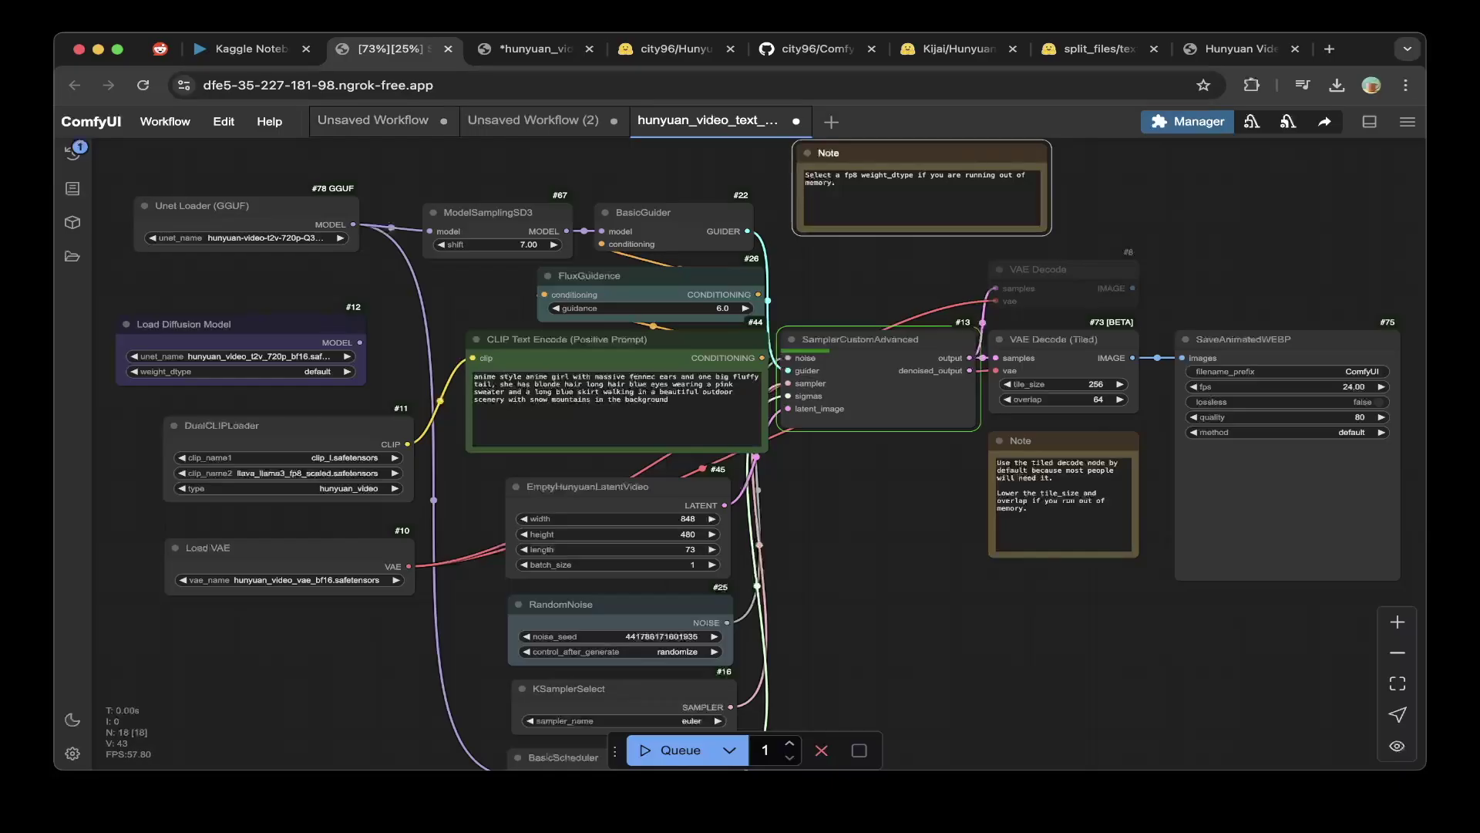
{"action": "scroll", "coordinate": [759, 453], "scroll_direction": "down", "scroll_amount": 3}
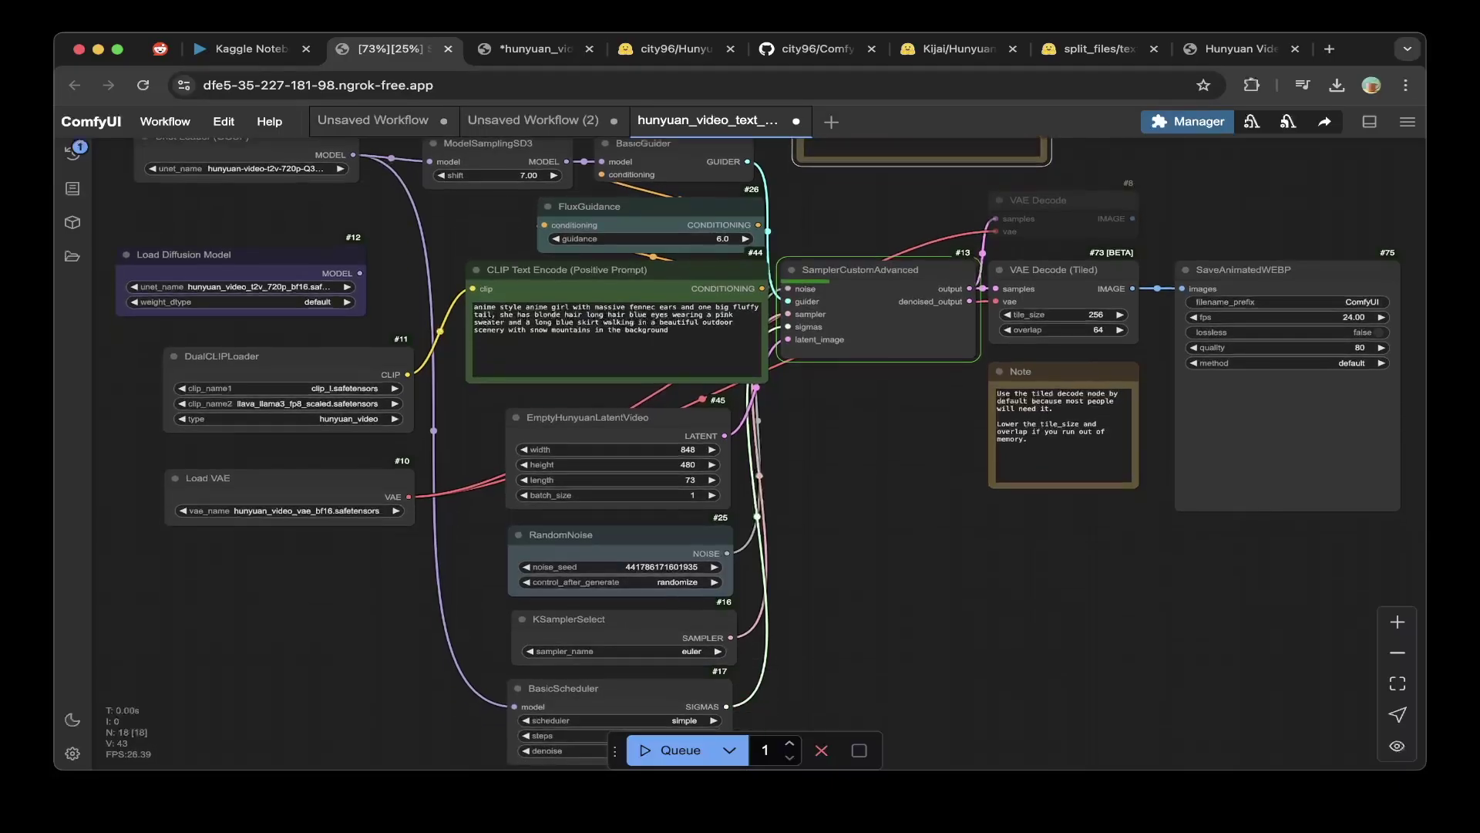
{"action": "scroll", "coordinate": [759, 449], "scroll_direction": "down", "scroll_amount": 3}
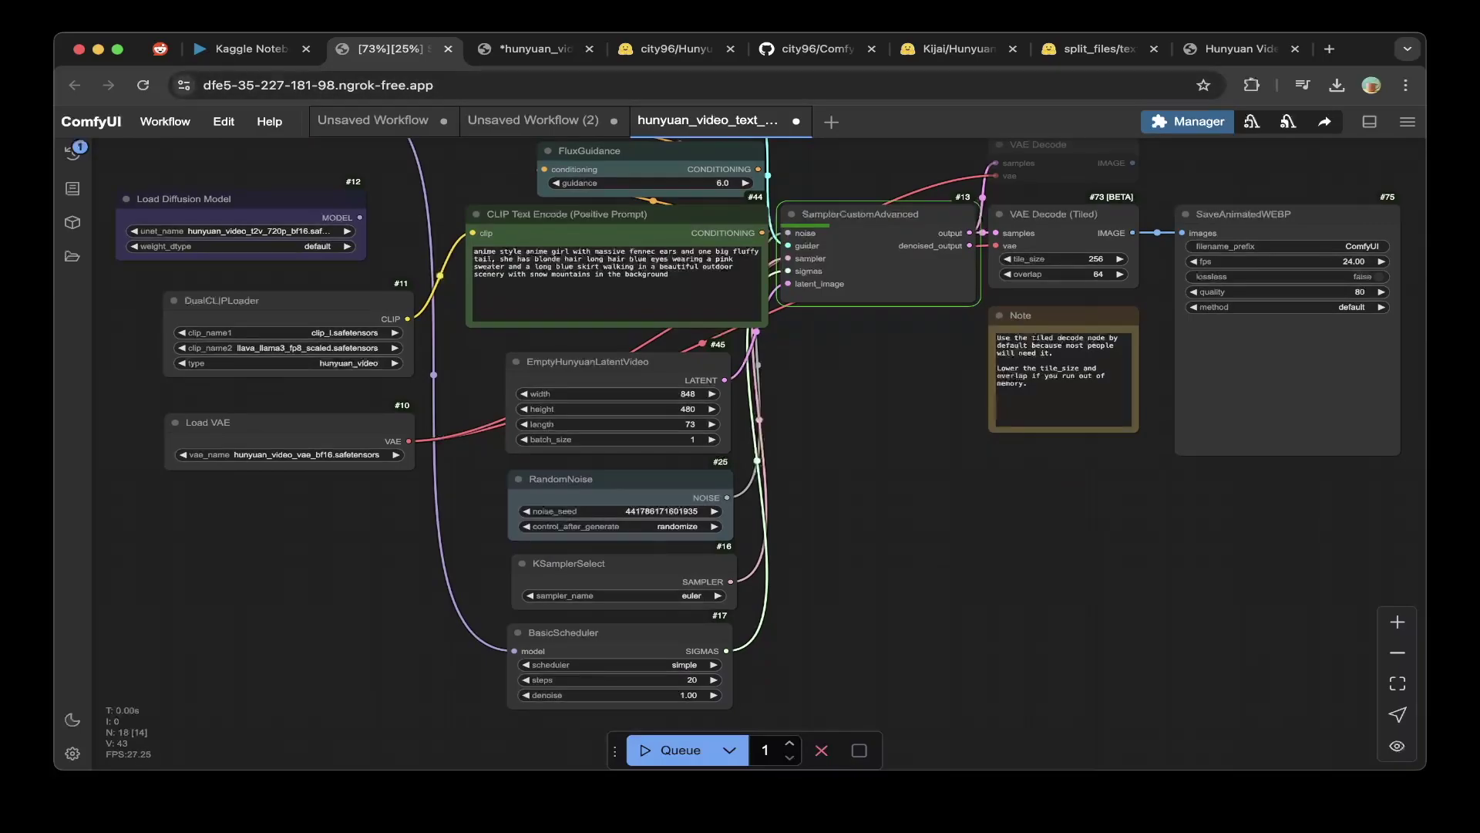
{"action": "left_click", "coordinate": [251, 50]}
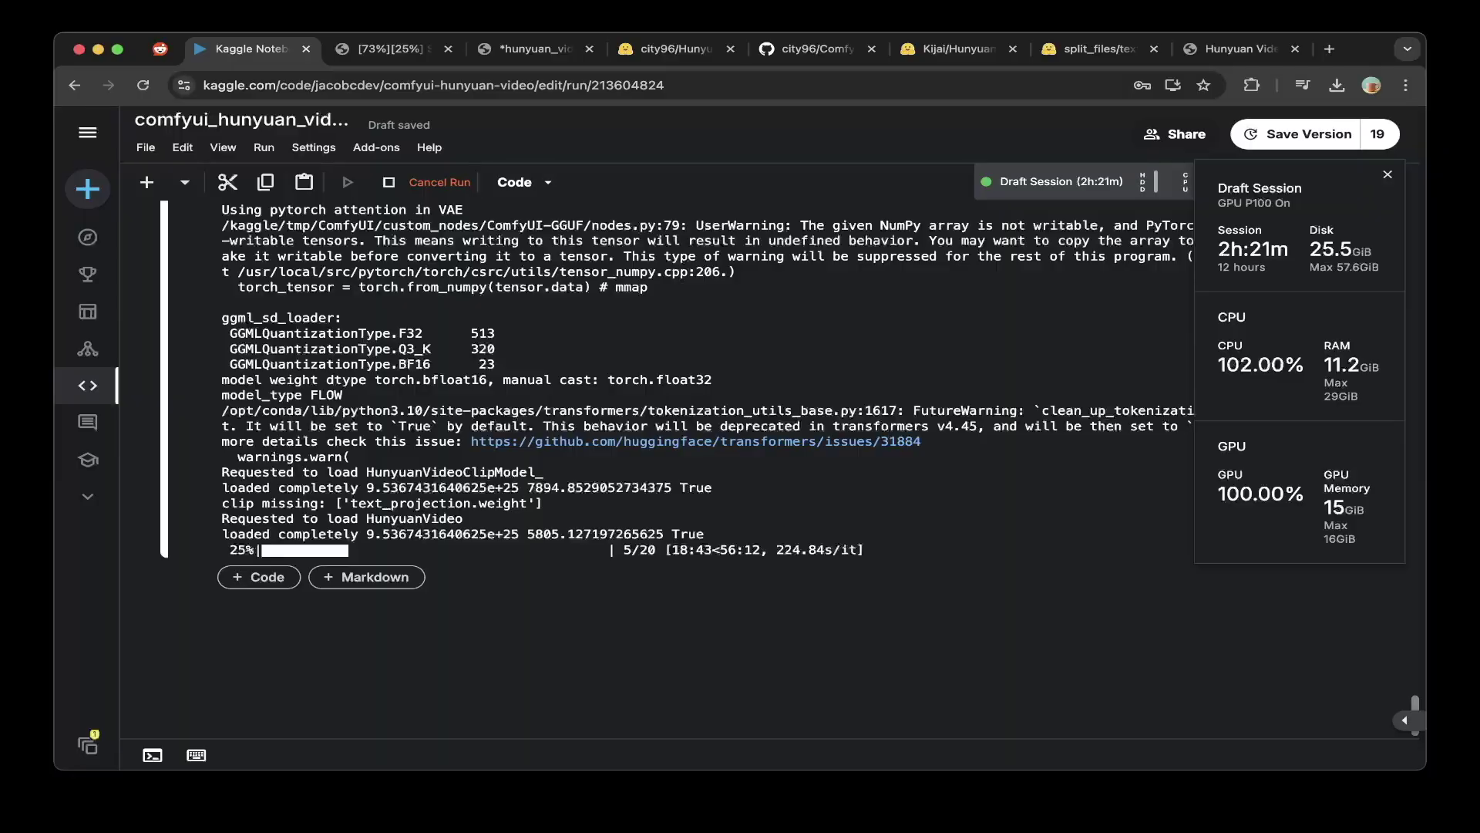
{"action": "scroll", "coordinate": [677, 462], "scroll_direction": "up", "scroll_amount": 1}
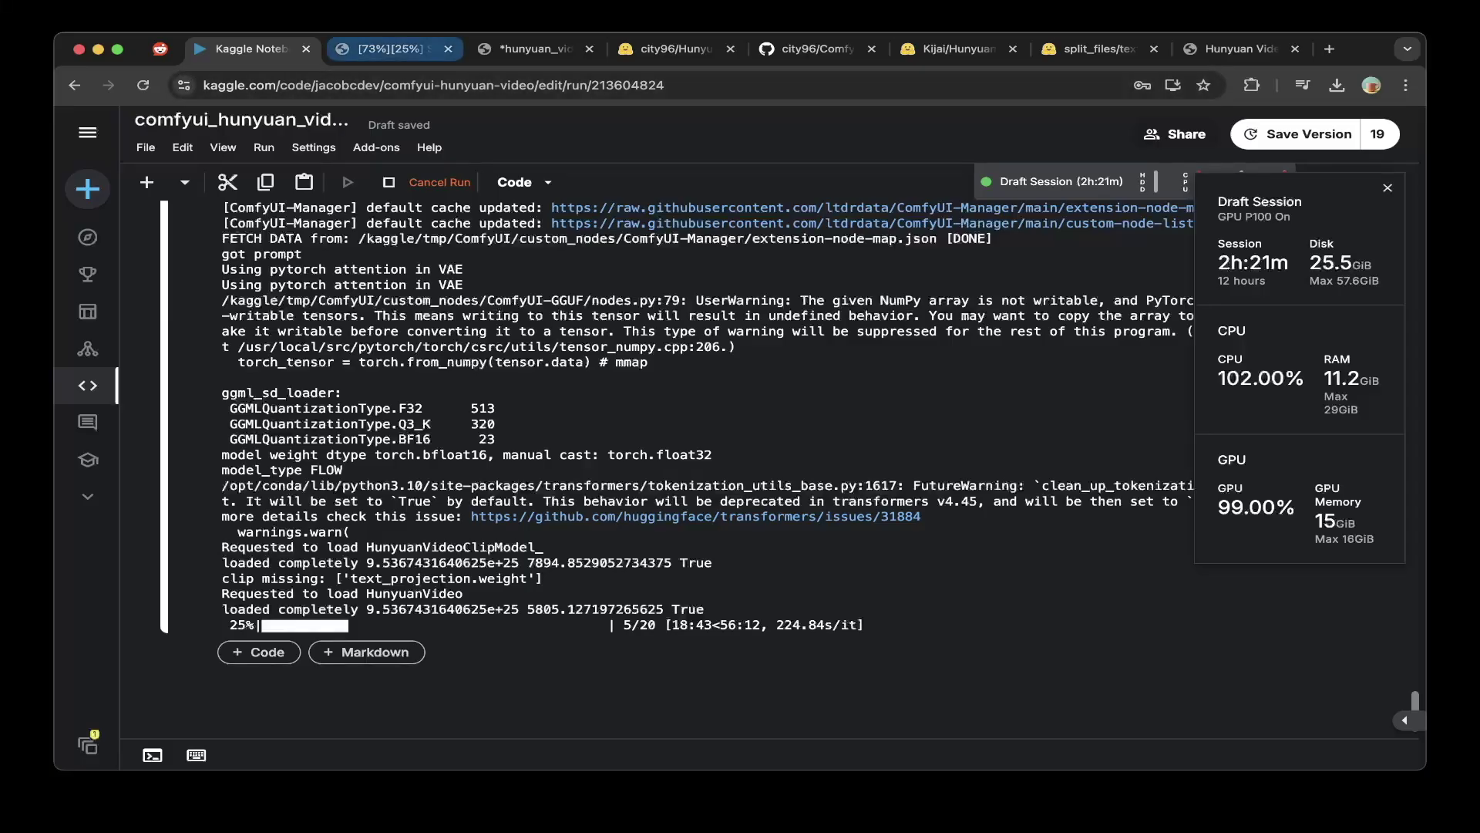
{"action": "left_click", "coordinate": [391, 49]}
{"action": "left_click_drag", "start_coordinate": [856, 478], "coordinate": [837, 493]}
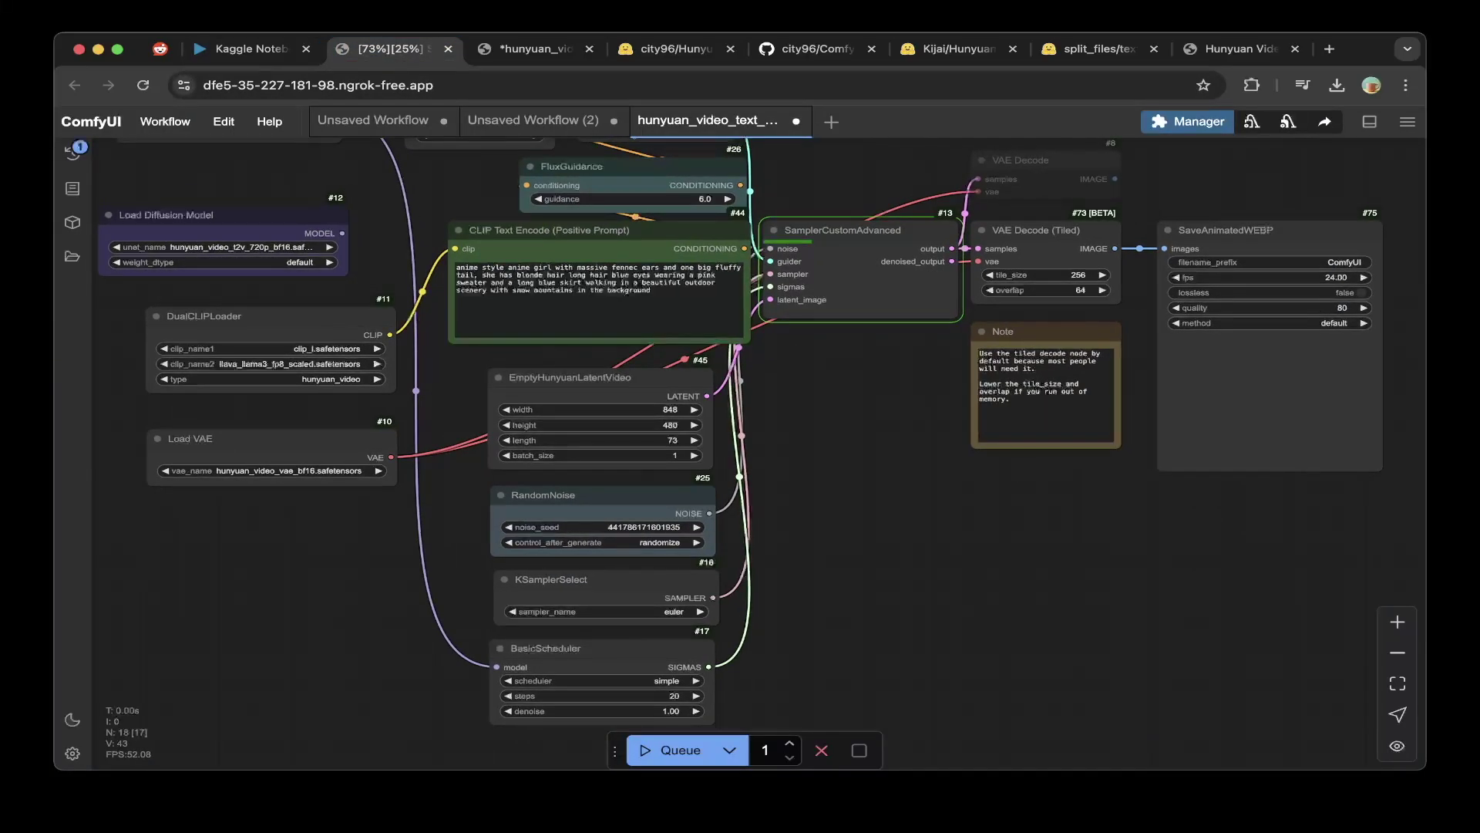
{"action": "left_click_drag", "start_coordinate": [838, 493], "coordinate": [876, 563]}
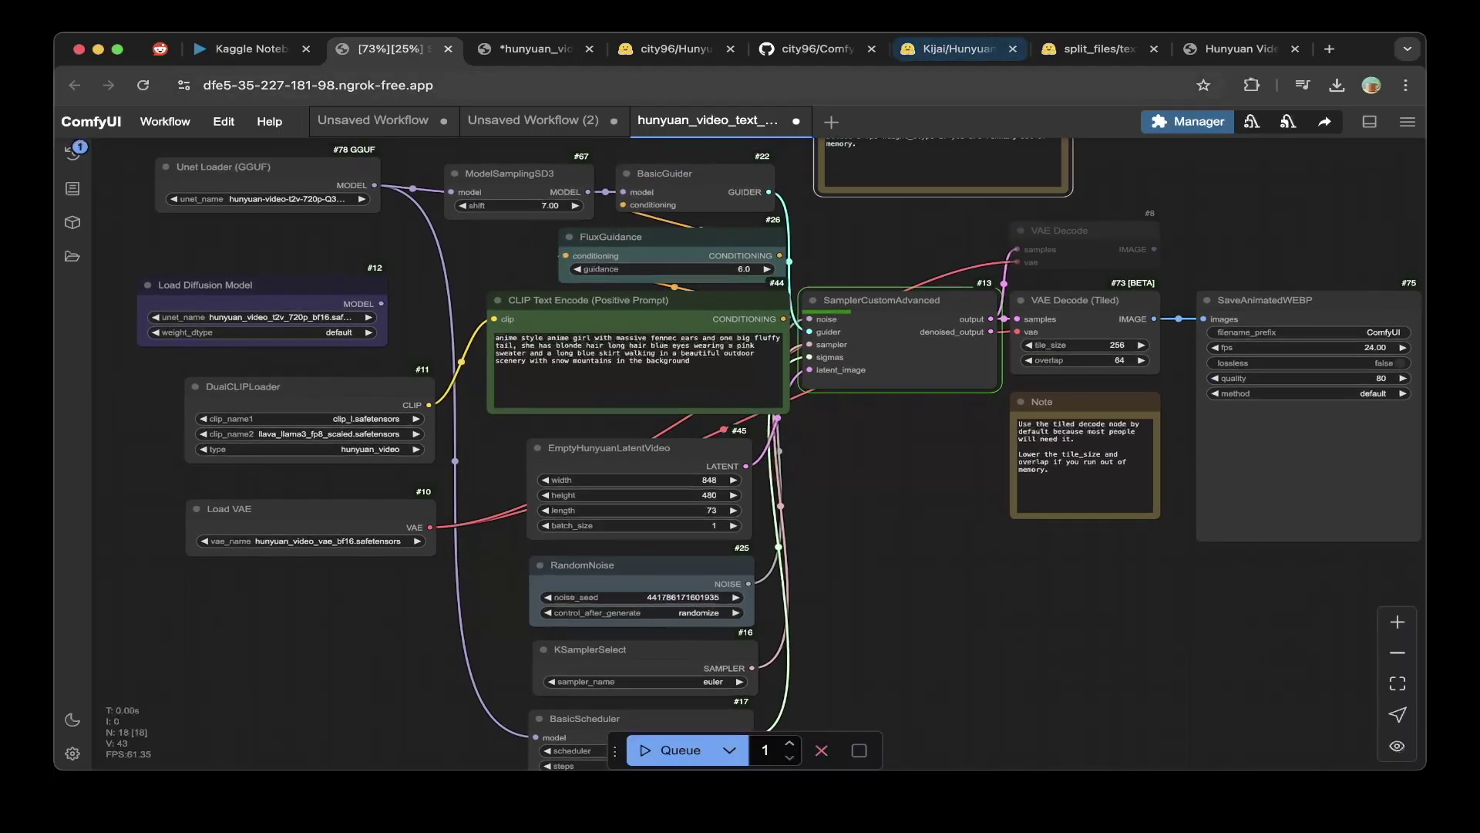
- Examine the Hunyuan Video page of ComfyUI_examples down to its JSON workflow link, and compare it with the workflow open in ComfyUI
{"action": "left_click", "coordinate": [1237, 49]}
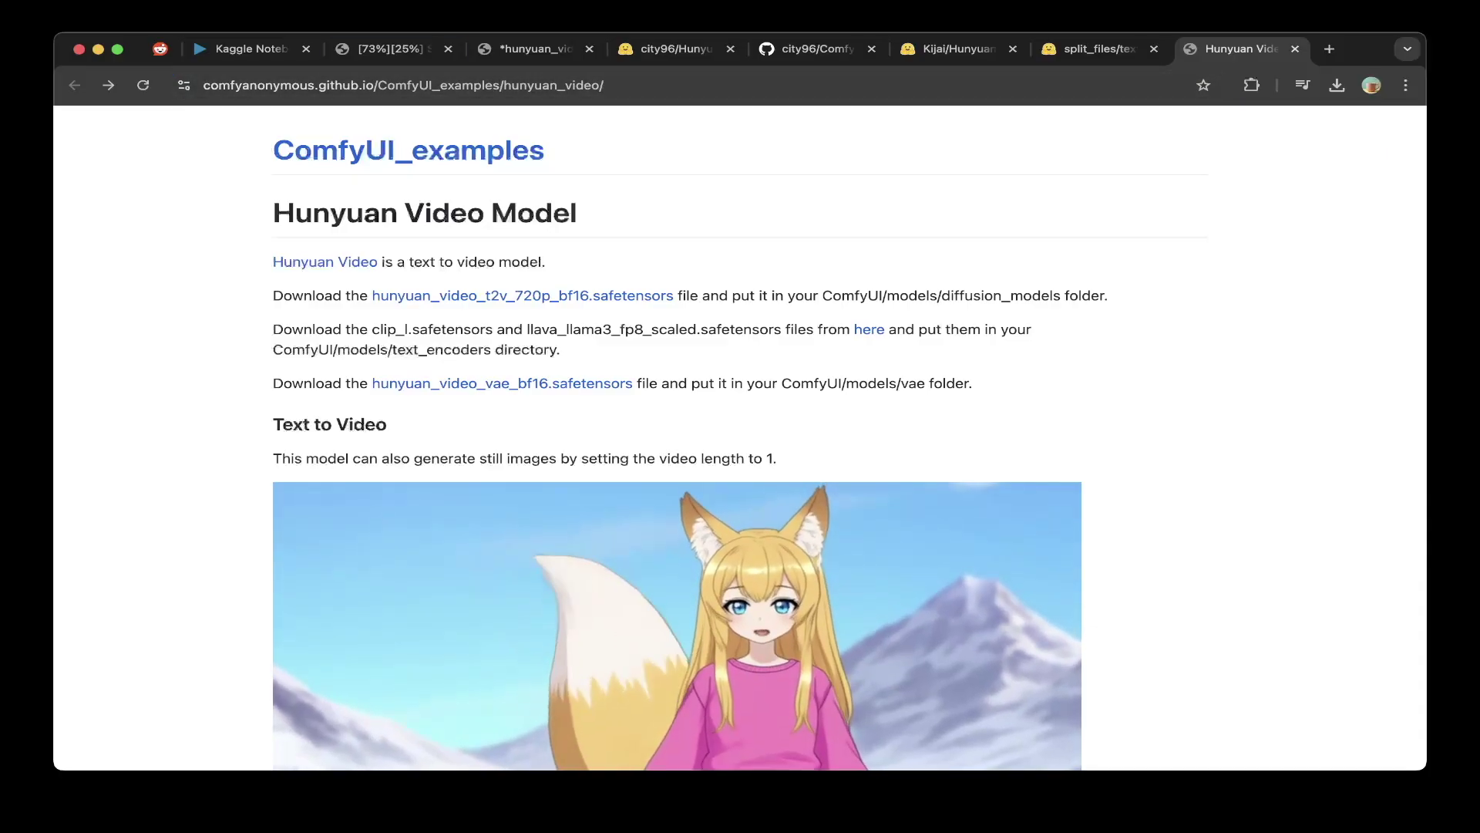
{"action": "scroll", "coordinate": [740, 432], "scroll_direction": "down", "scroll_amount": 4}
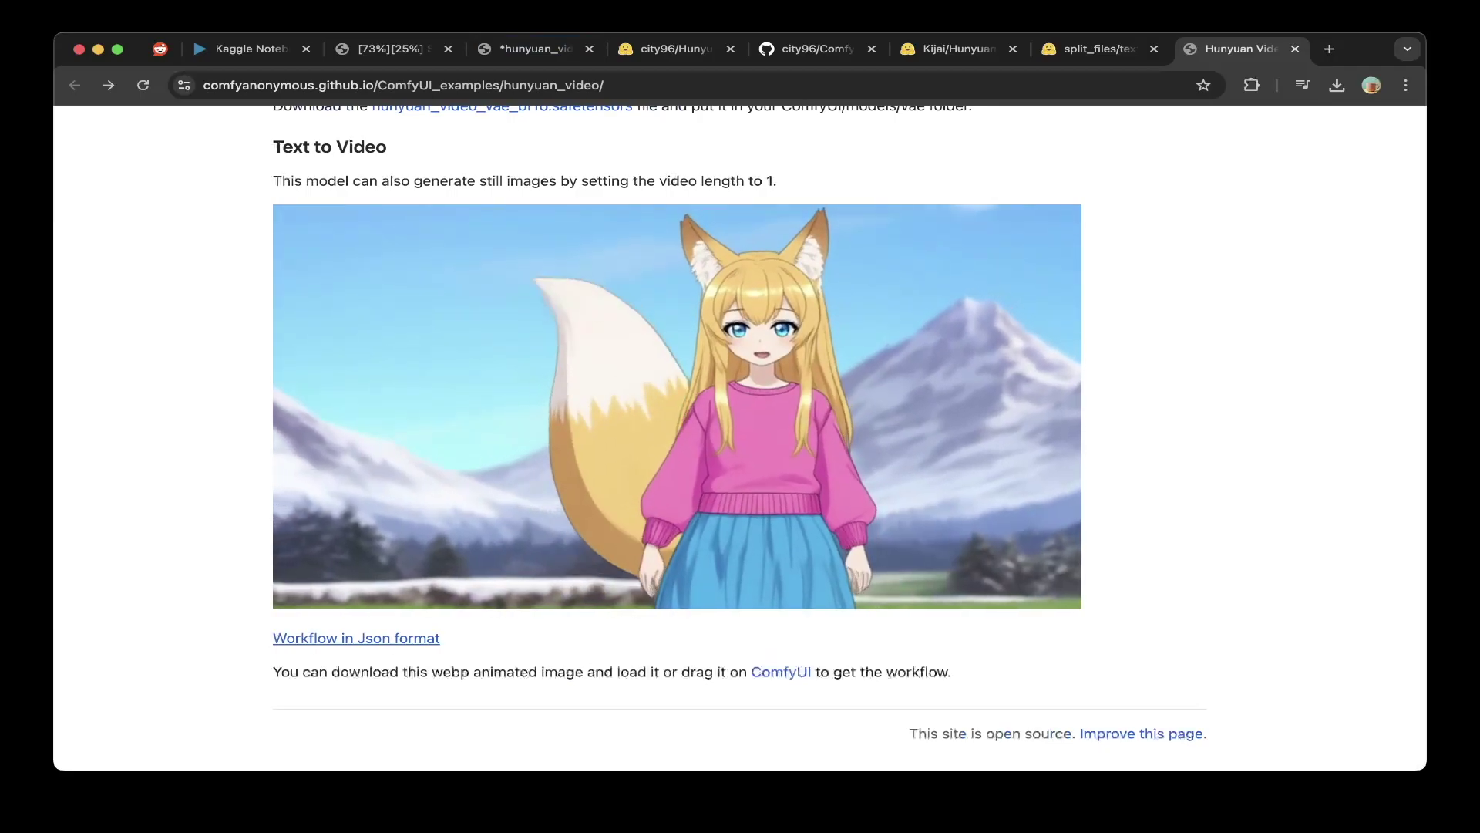
{"action": "left_click", "coordinate": [390, 49]}
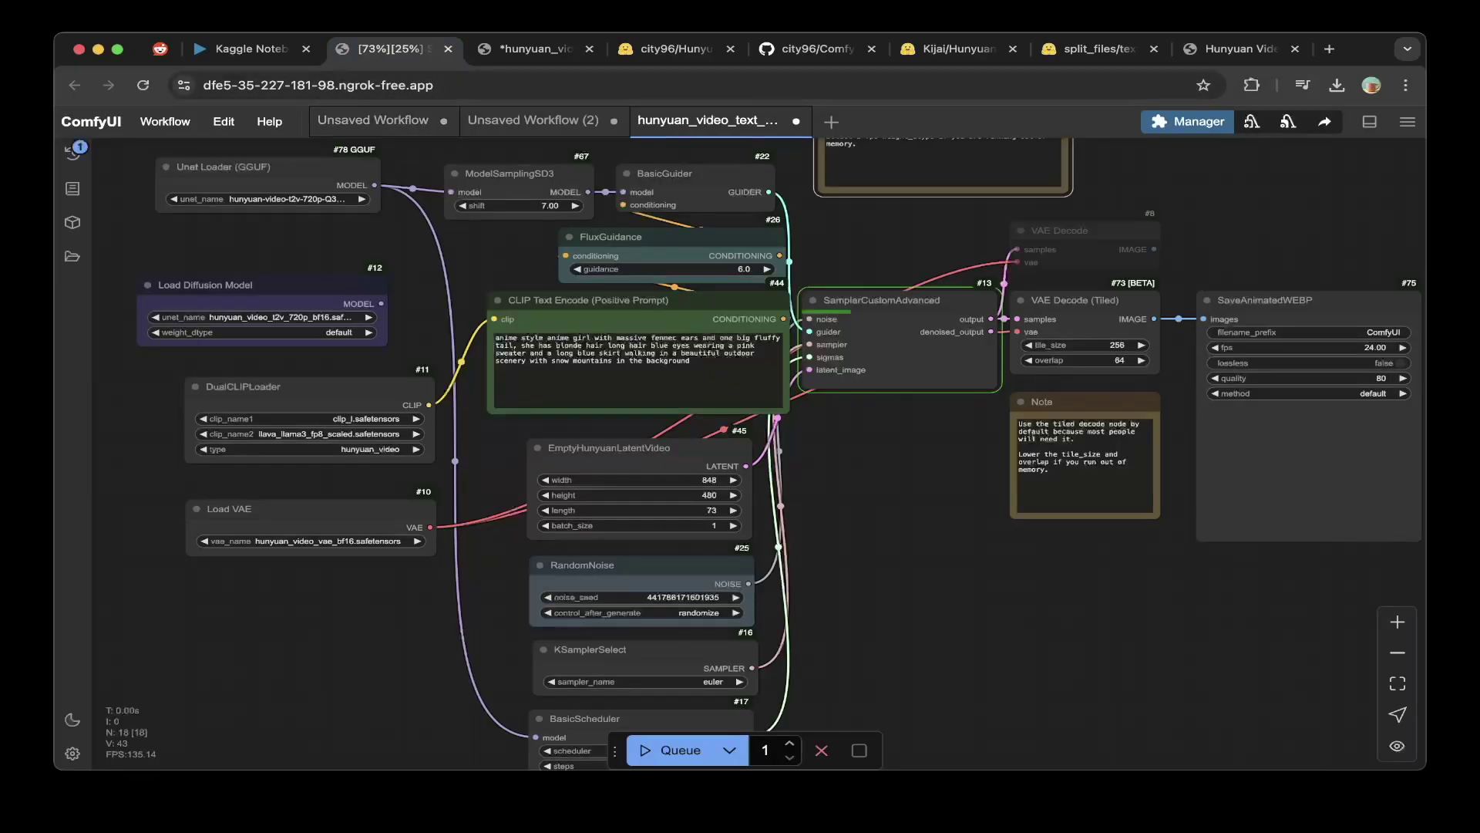
{"action": "left_click_drag", "start_coordinate": [894, 540], "coordinate": [942, 542]}
{"action": "left_click", "coordinate": [165, 121]}
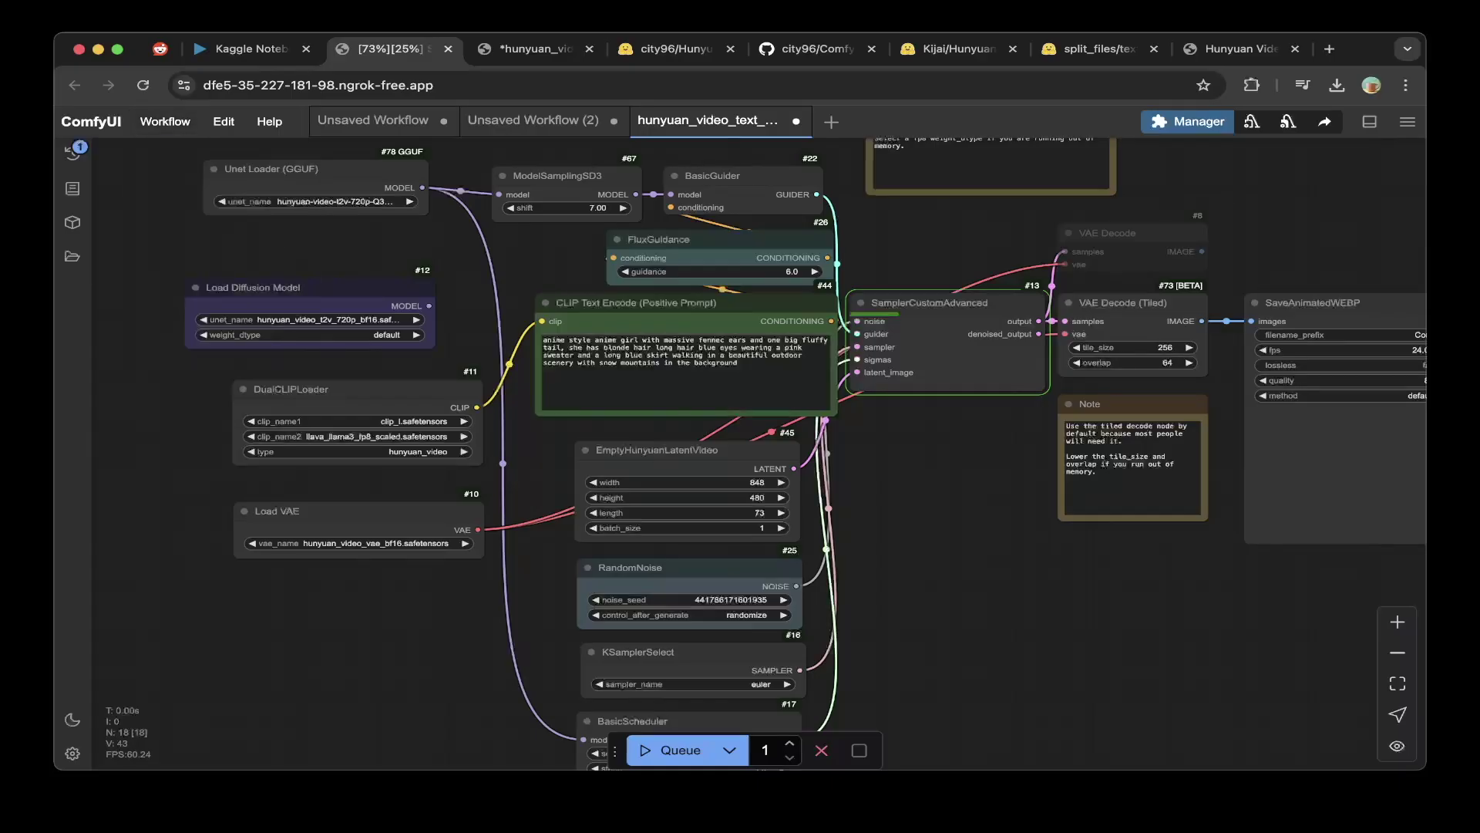
{"action": "left_click", "coordinate": [1233, 48]}
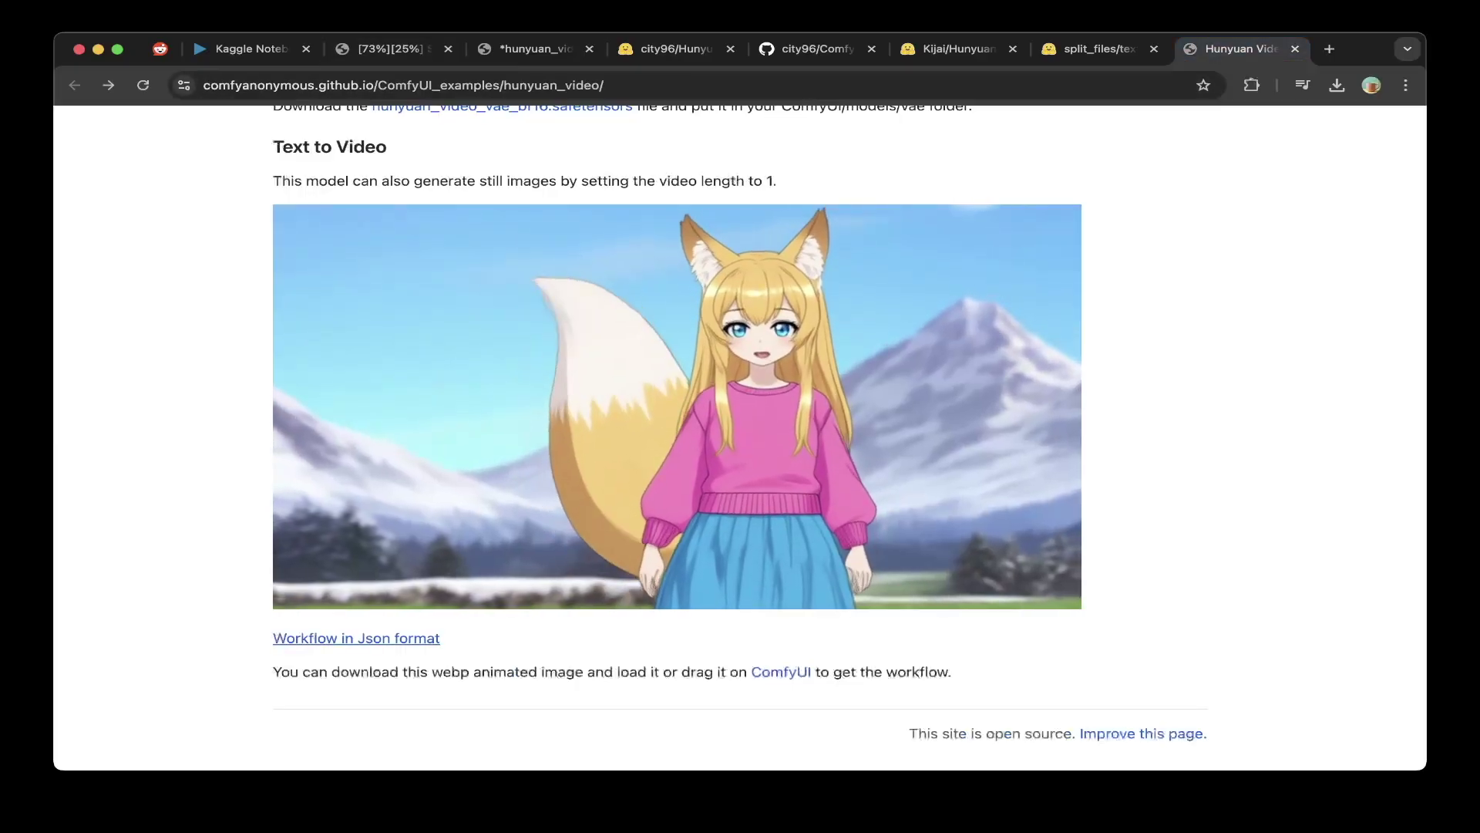
{"action": "left_click", "coordinate": [393, 48]}
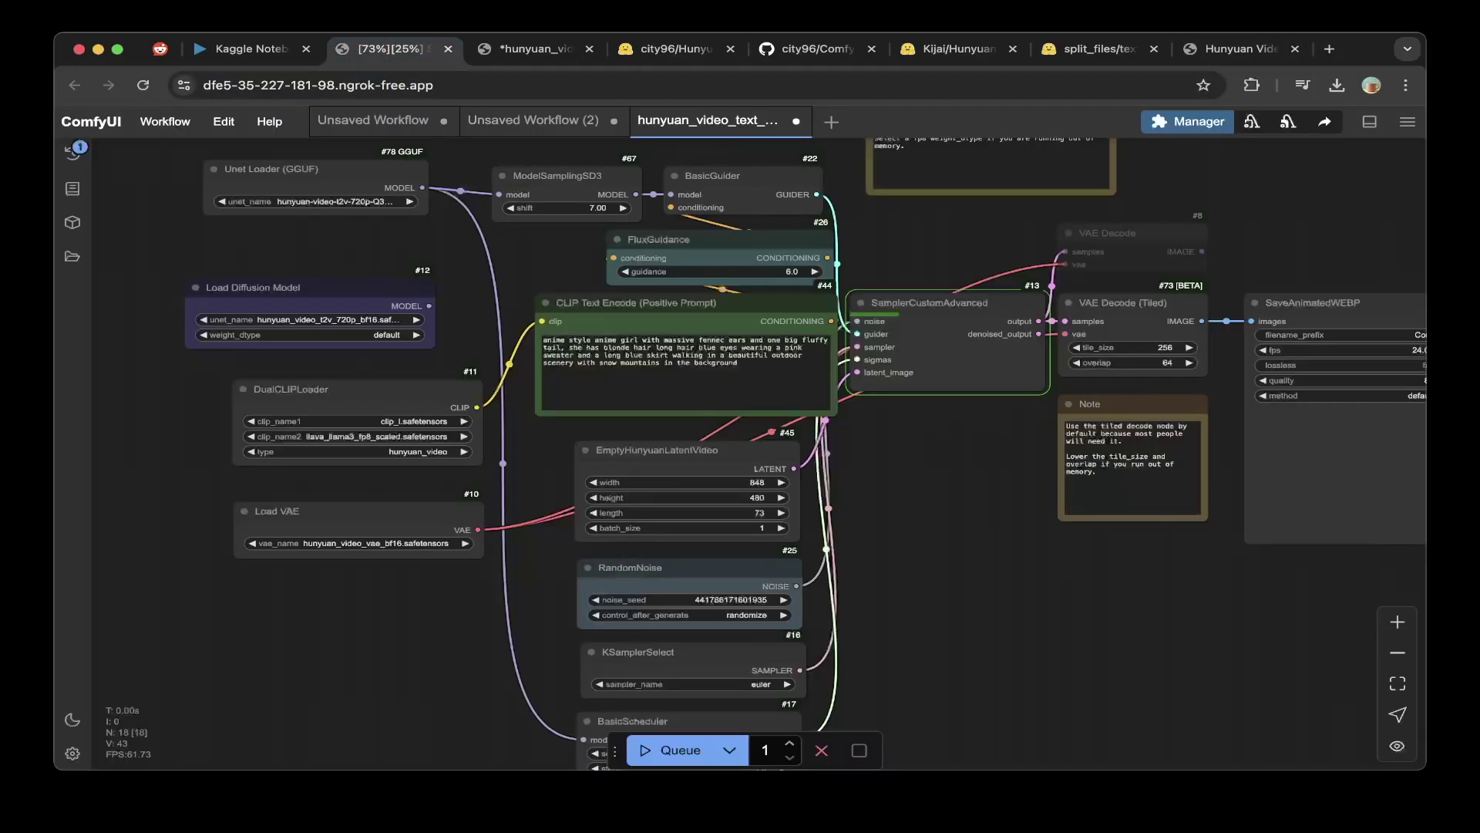
- Search the ComfyUI node library for "unet loader" and close the search without adding a node
{"action": "scroll", "coordinate": [740, 454], "scroll_direction": "up", "scroll_amount": 1}
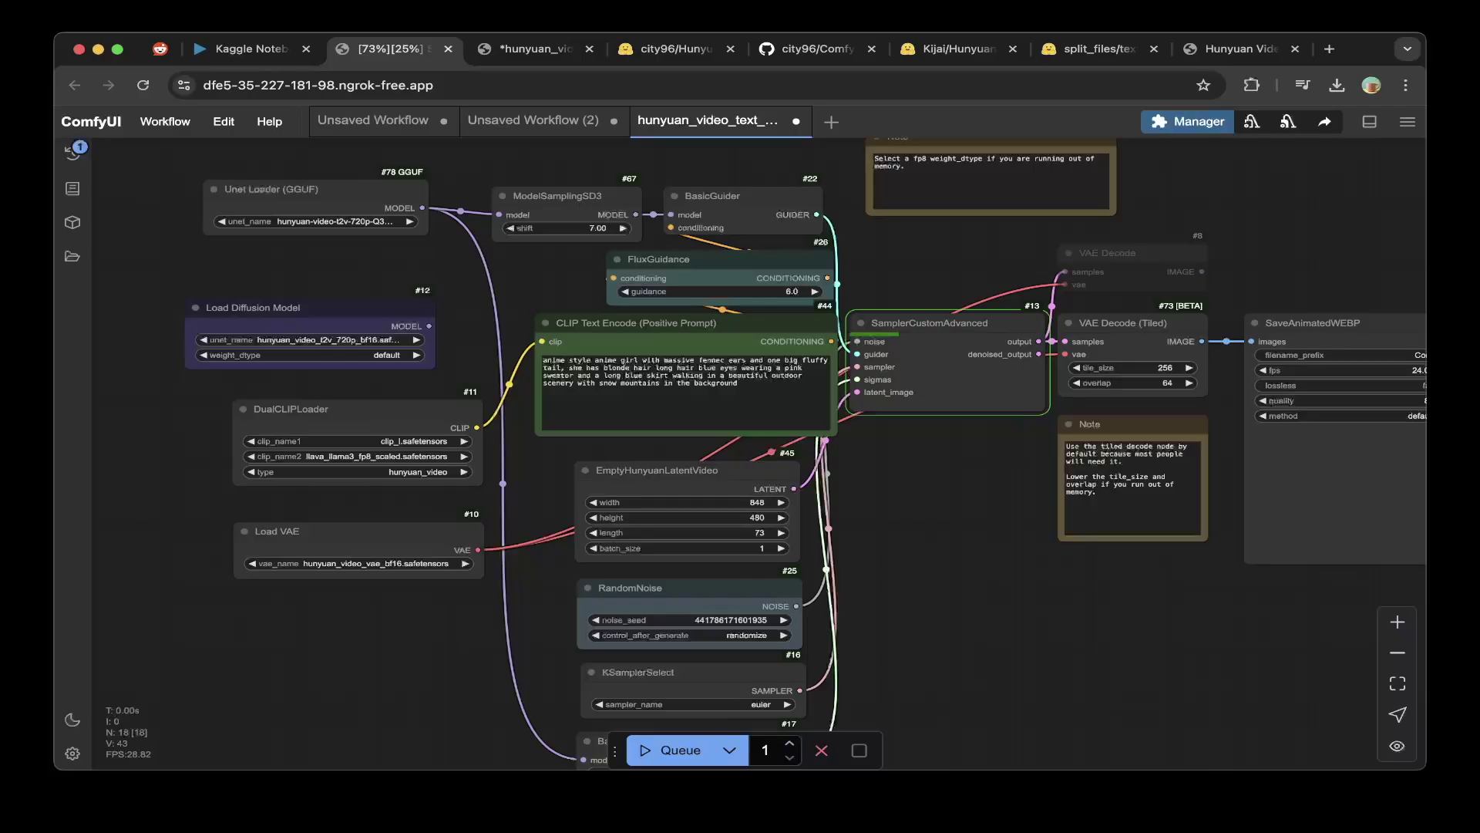
{"action": "double_click", "coordinate": [919, 472]}
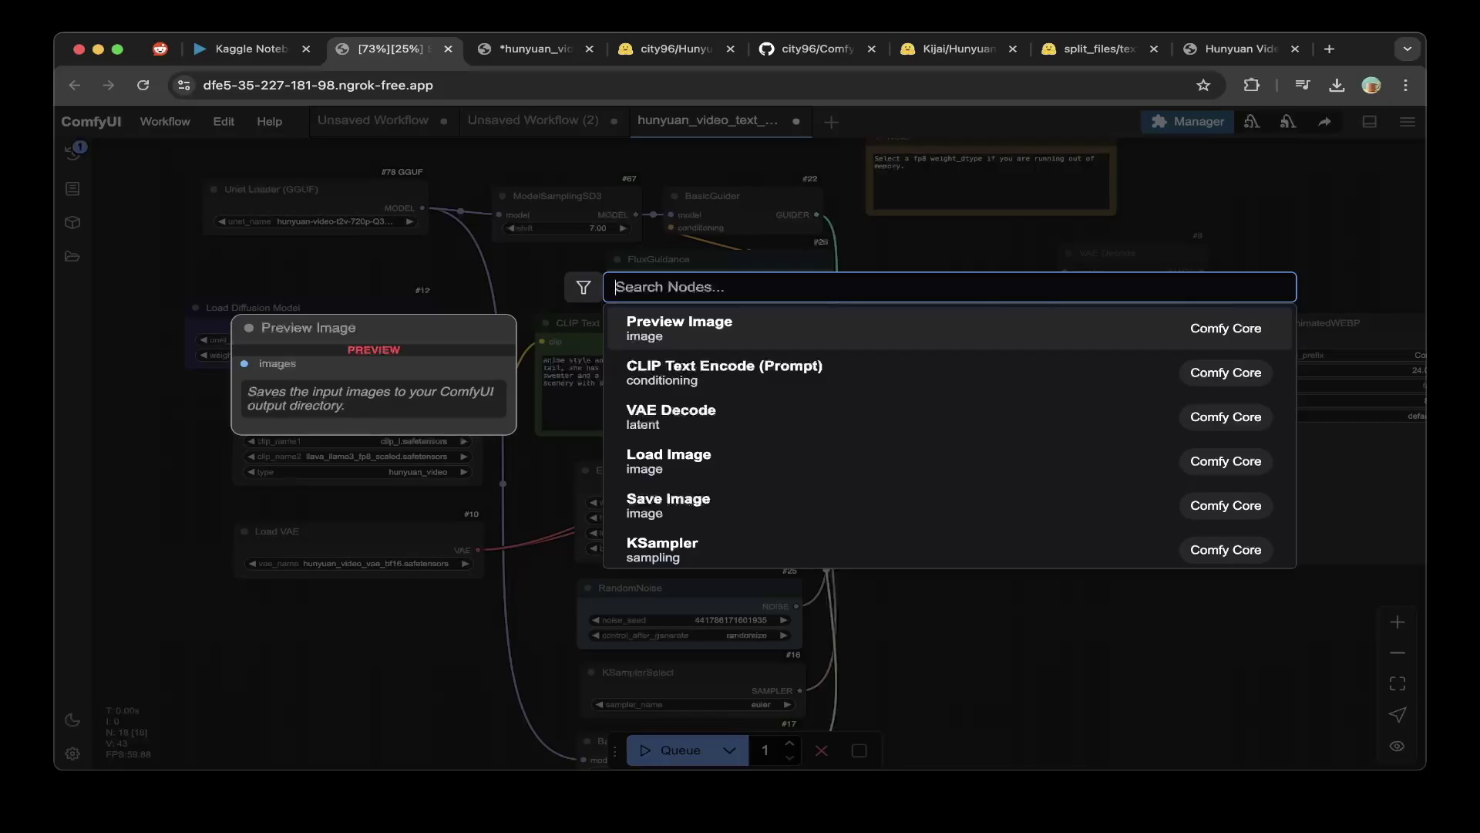
{"action": "type", "text": "unet loader"}
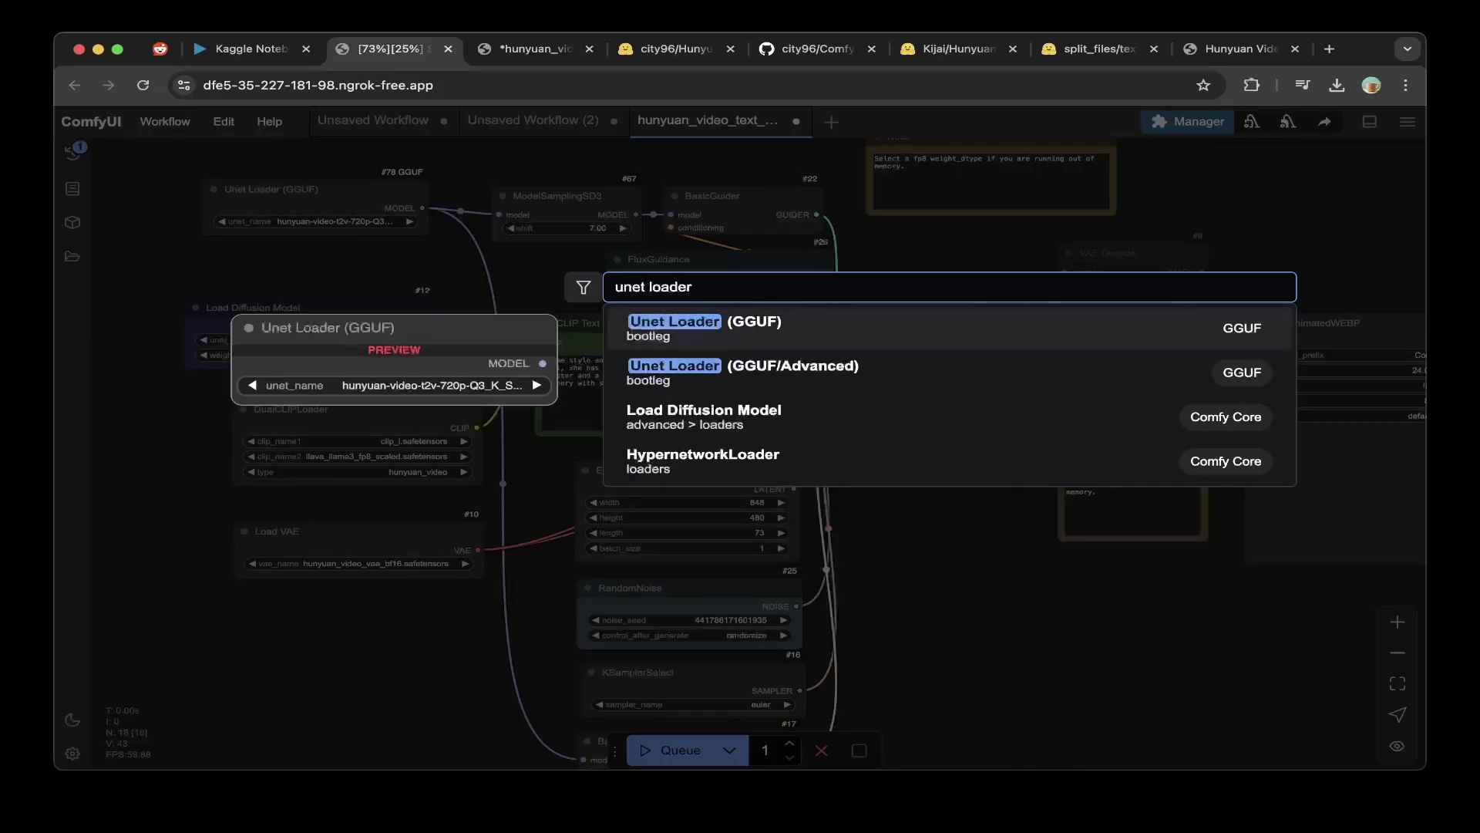
{"action": "key", "text": "Escape"}
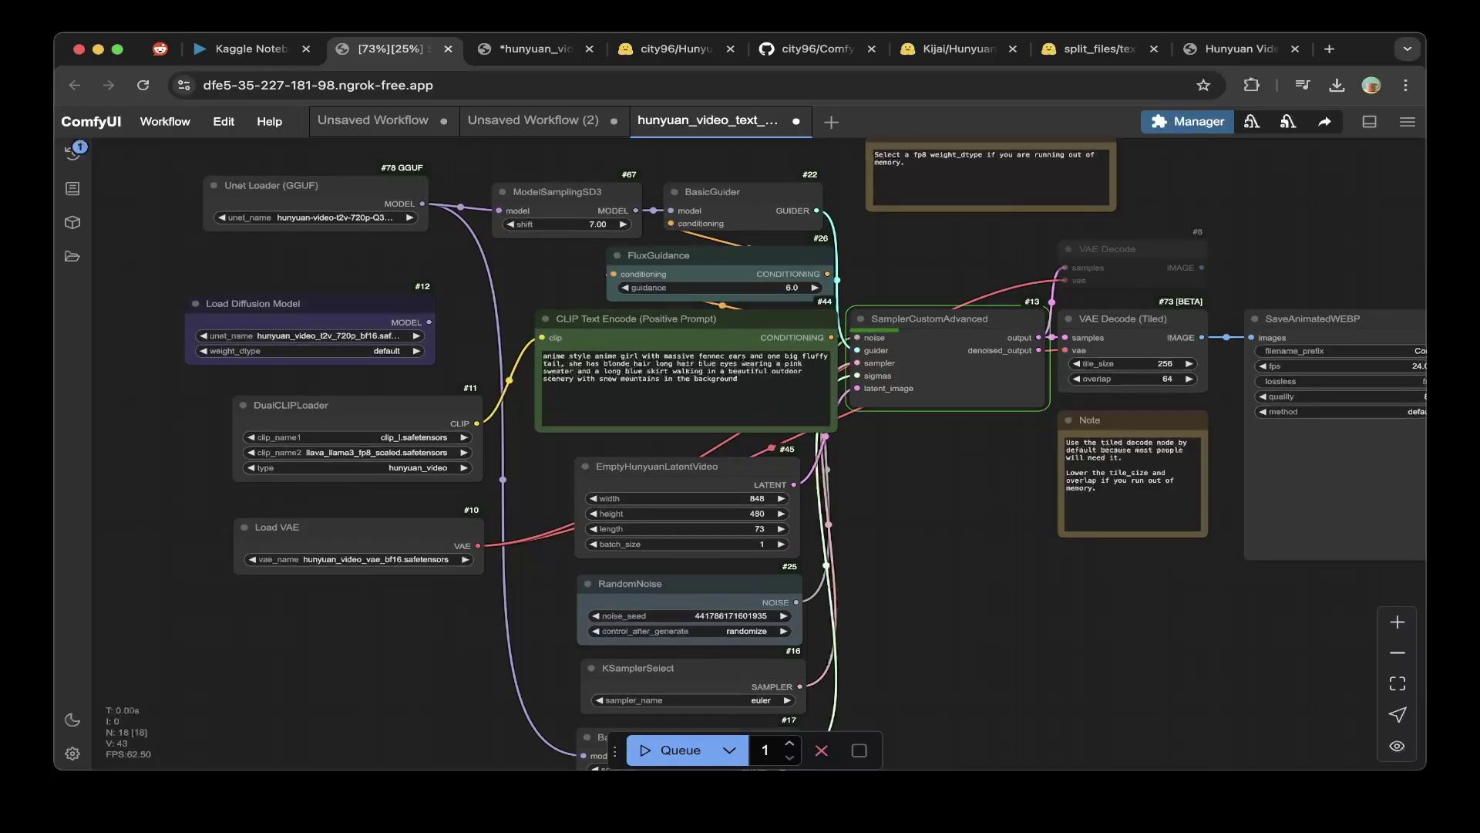
- Examine the workflow from the BasicScheduler and latent video settings across to the VAE Decode (Tiled) and SaveAnimatedWEBP nodes
{"action": "scroll", "coordinate": [806, 422], "scroll_direction": "down", "scroll_amount": 4}
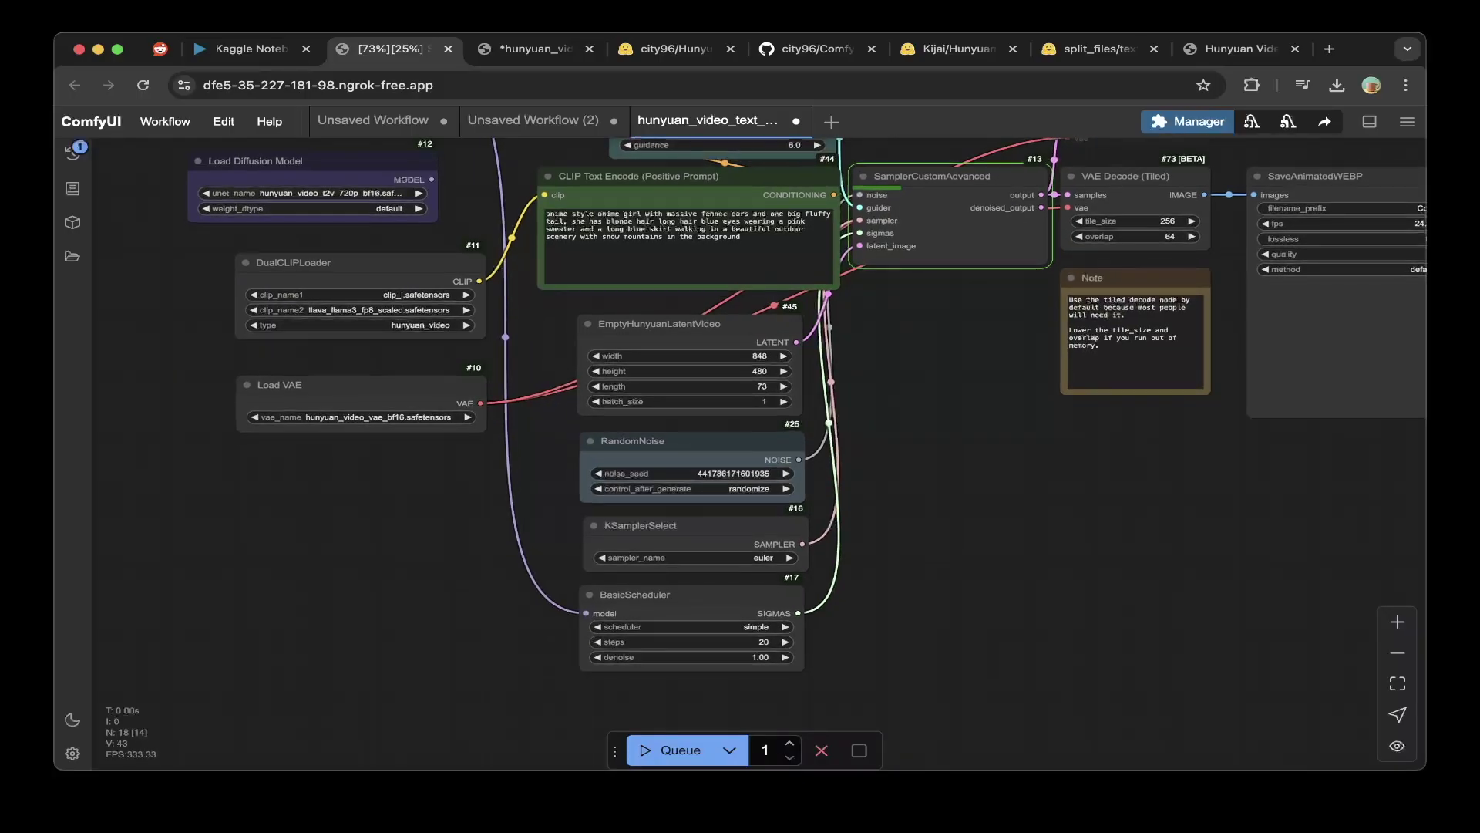
{"action": "scroll", "coordinate": [806, 422], "scroll_direction": "up", "scroll_amount": 5}
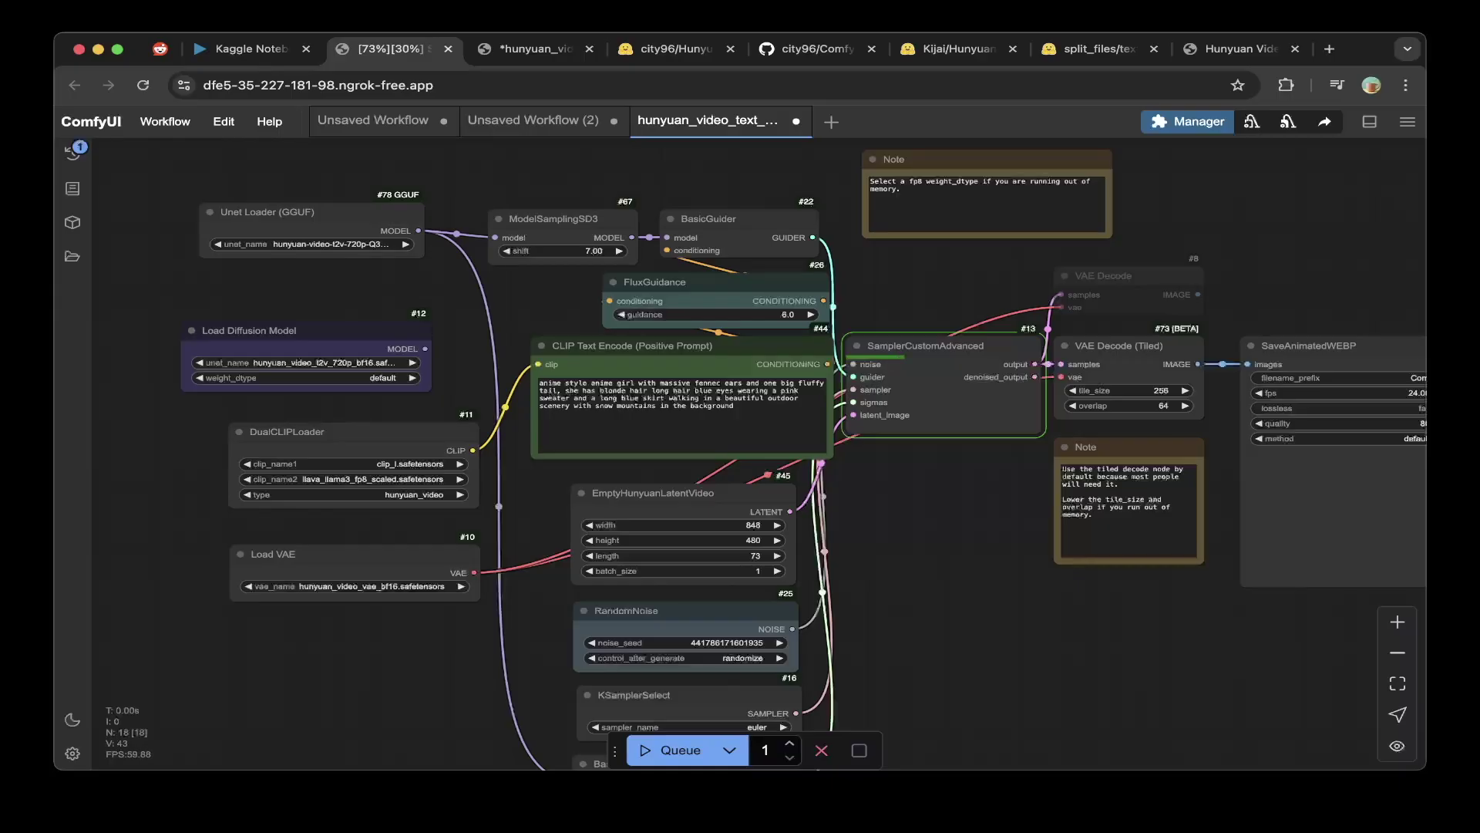
{"action": "left_click_drag", "start_coordinate": [941, 586], "coordinate": [908, 542]}
{"action": "scroll", "coordinate": [740, 455], "scroll_direction": "down", "scroll_amount": 1}
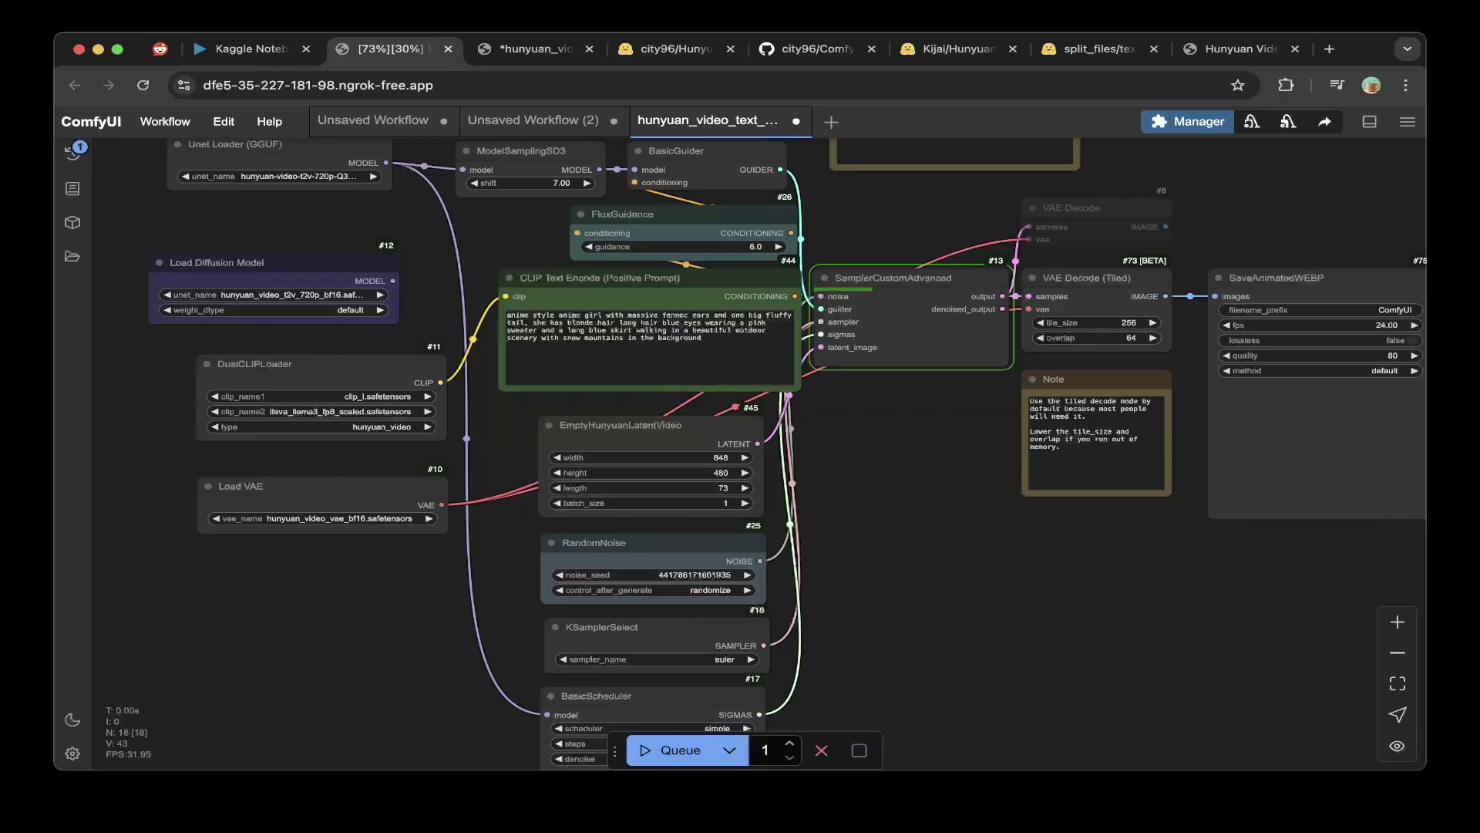
{"action": "left_click_drag", "start_coordinate": [926, 540], "coordinate": [747, 608]}
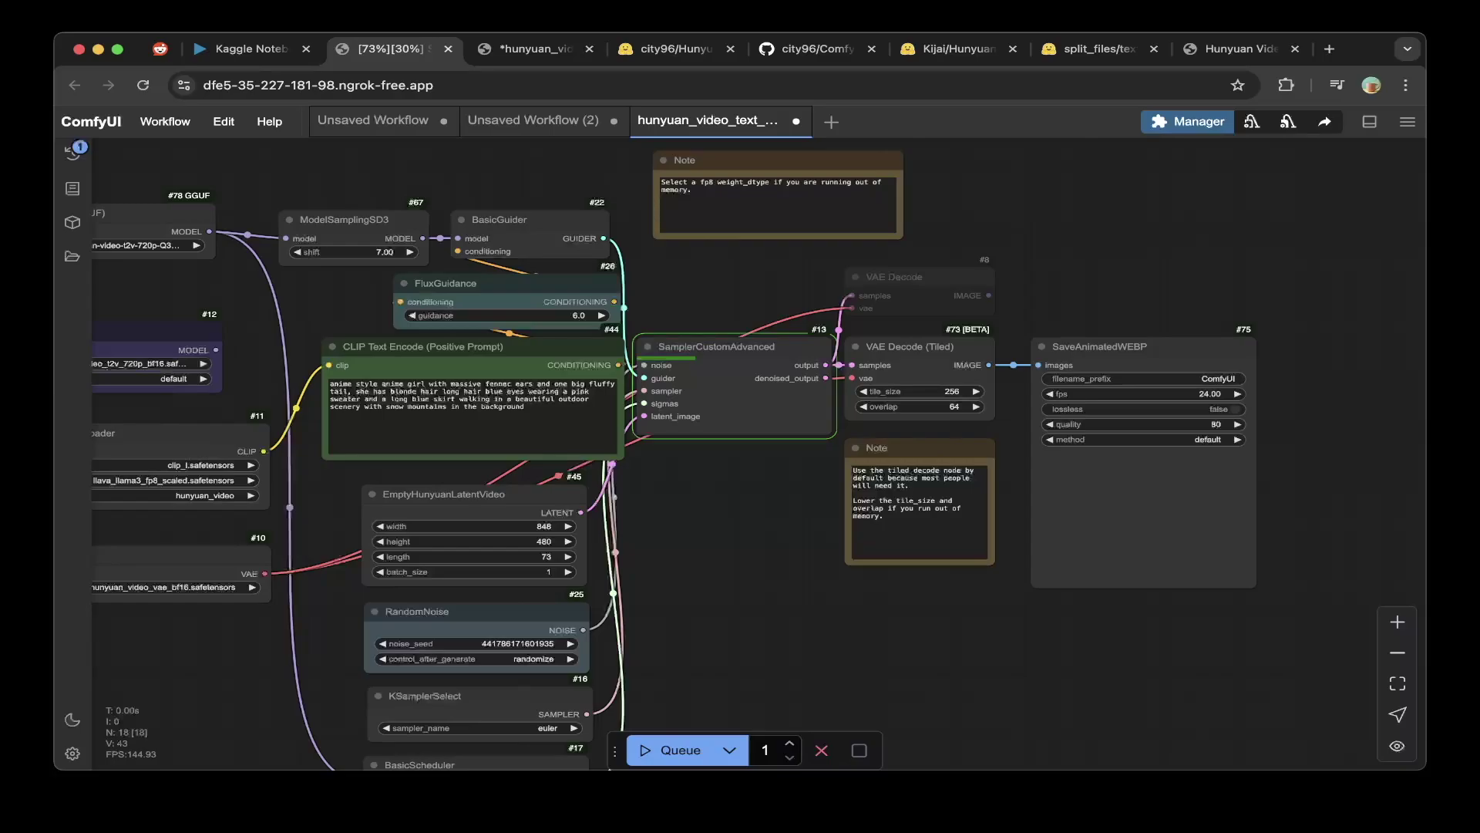
- Search the ComfyUI Manager's custom nodes for "videoh", then close the manager without installing anything
{"action": "left_click", "coordinate": [1188, 121]}
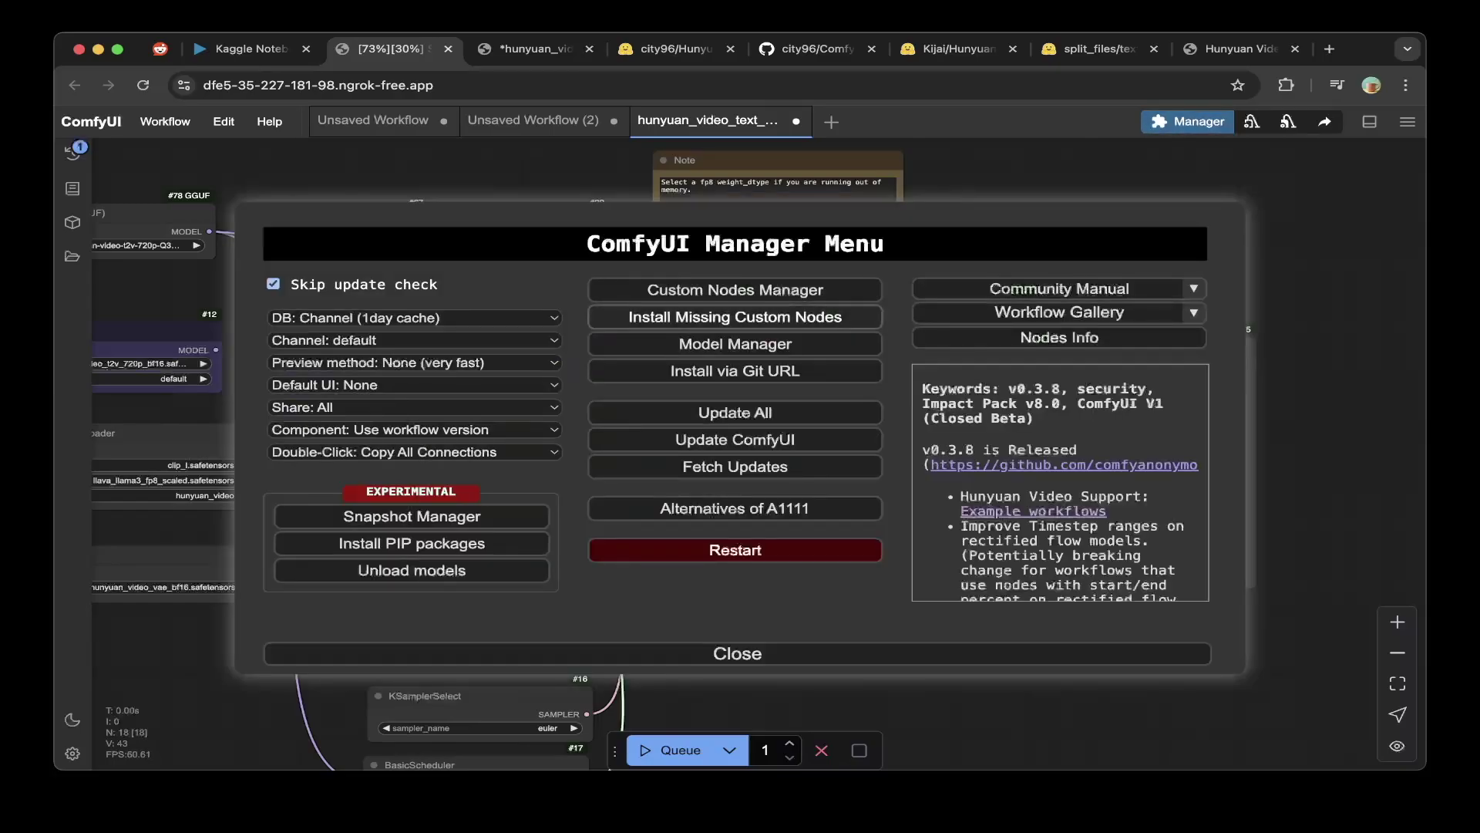
{"action": "left_click", "coordinate": [734, 290]}
{"action": "type", "text": "lv"}
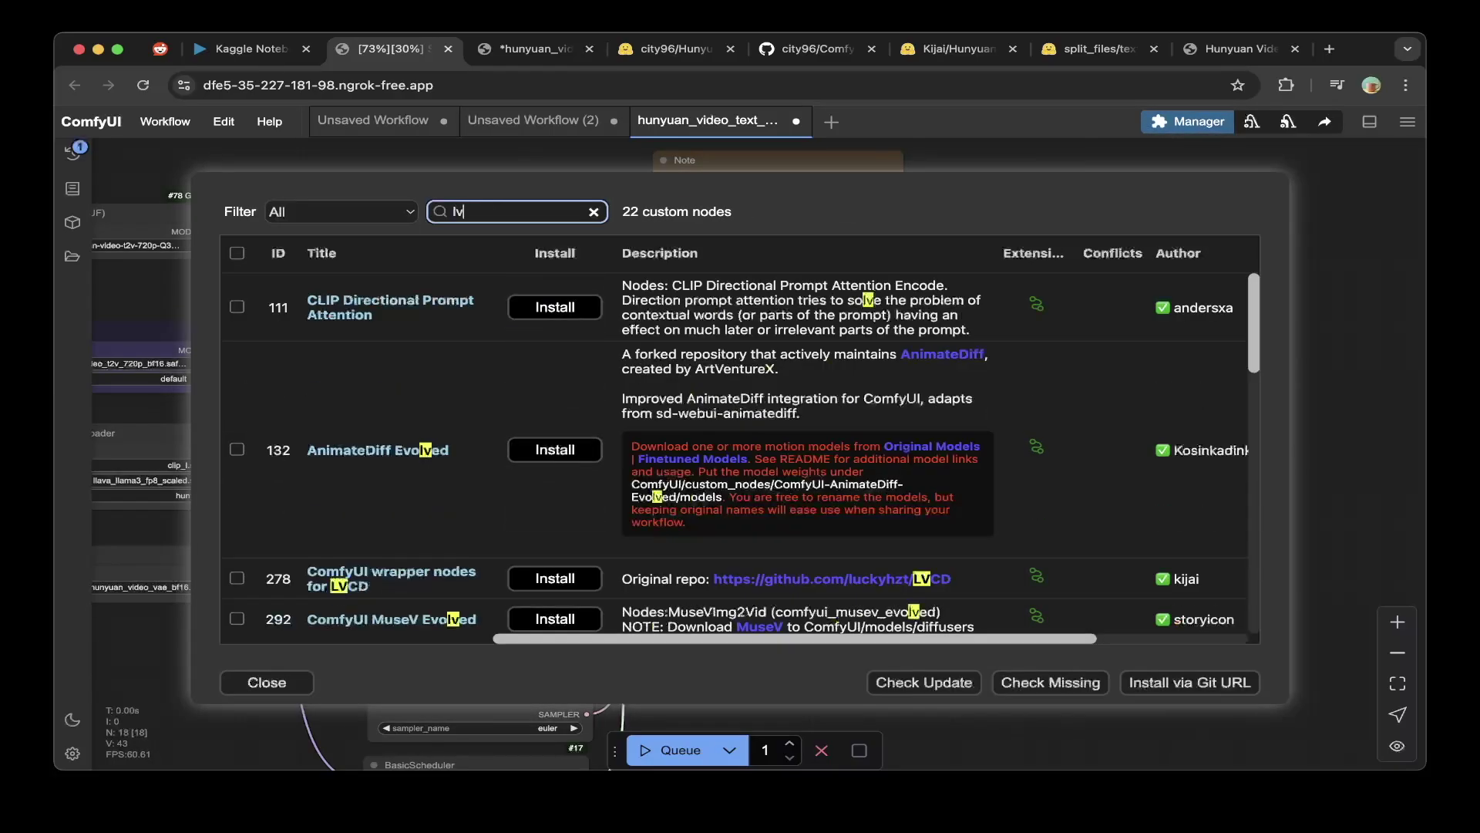
{"action": "type", "text": "i"}
{"action": "key", "text": "BackSpace"}
{"action": "key", "text": "BackSpace"}
{"action": "type", "text": "v"}
{"action": "key", "text": "BackSpace"}
{"action": "key", "text": "BackSpace"}
{"action": "type", "text": "videoh"}
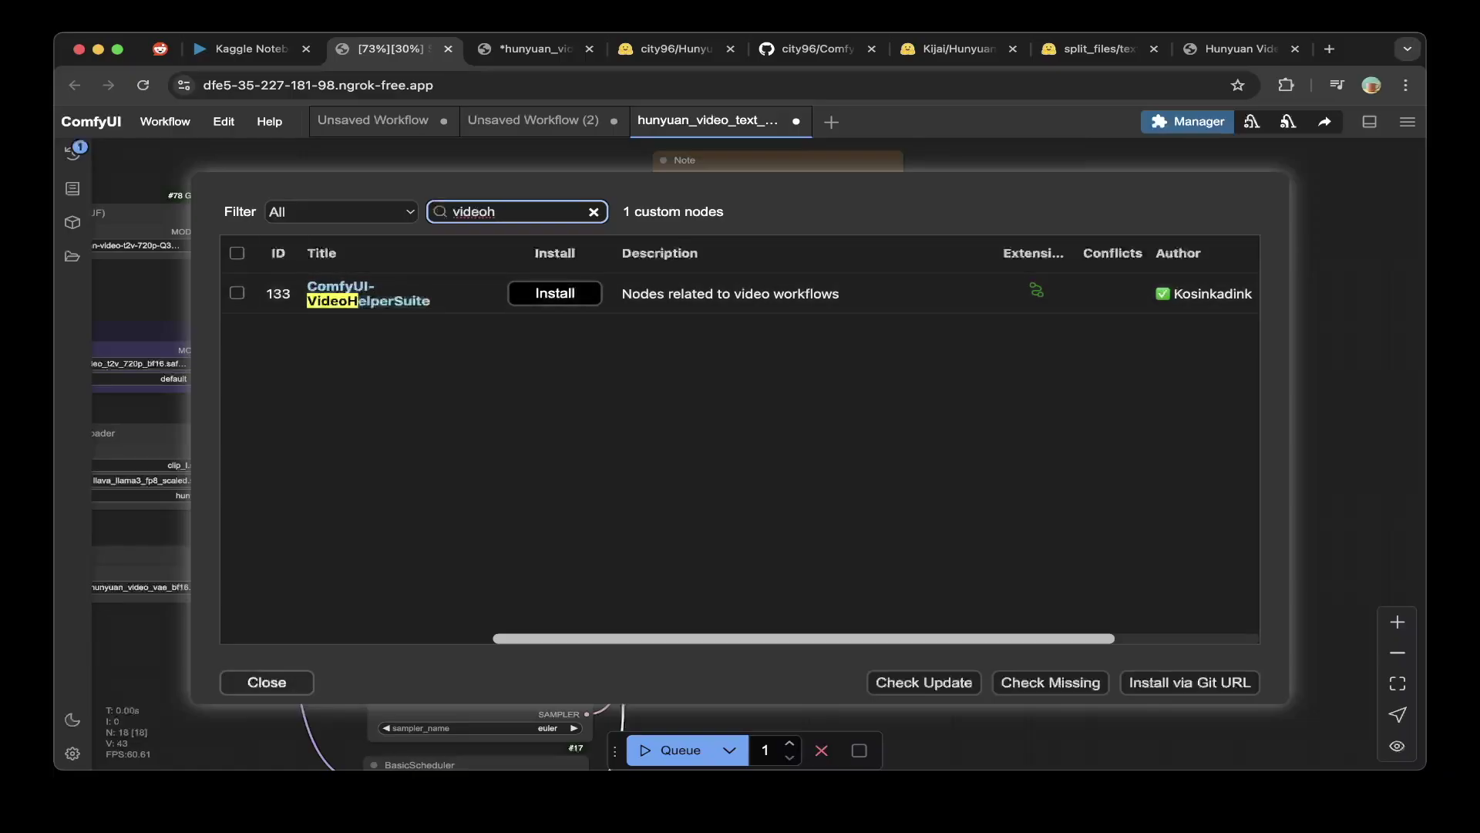
{"action": "left_click", "coordinate": [266, 682]}
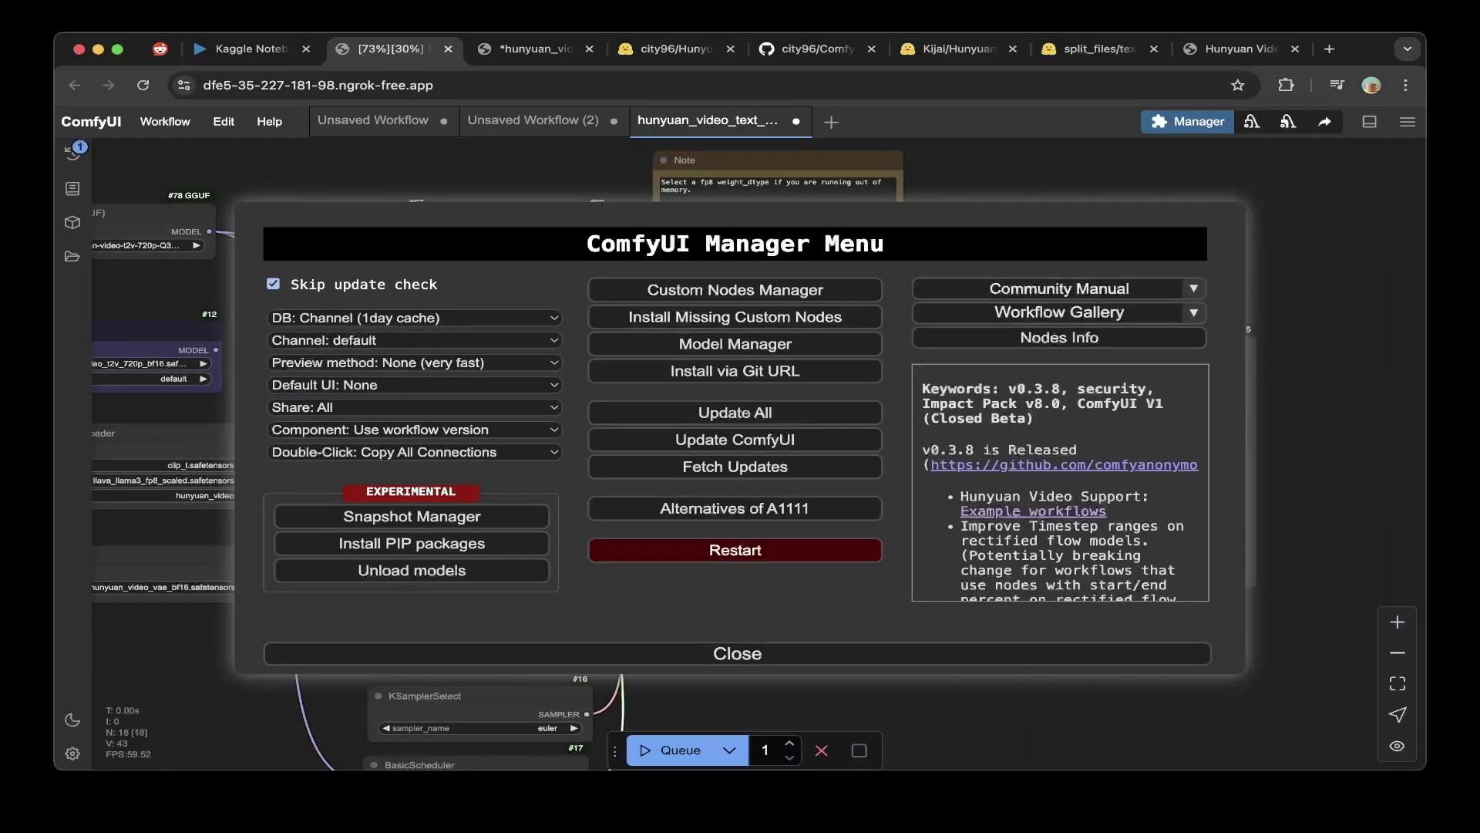
{"action": "left_click", "coordinate": [738, 653]}
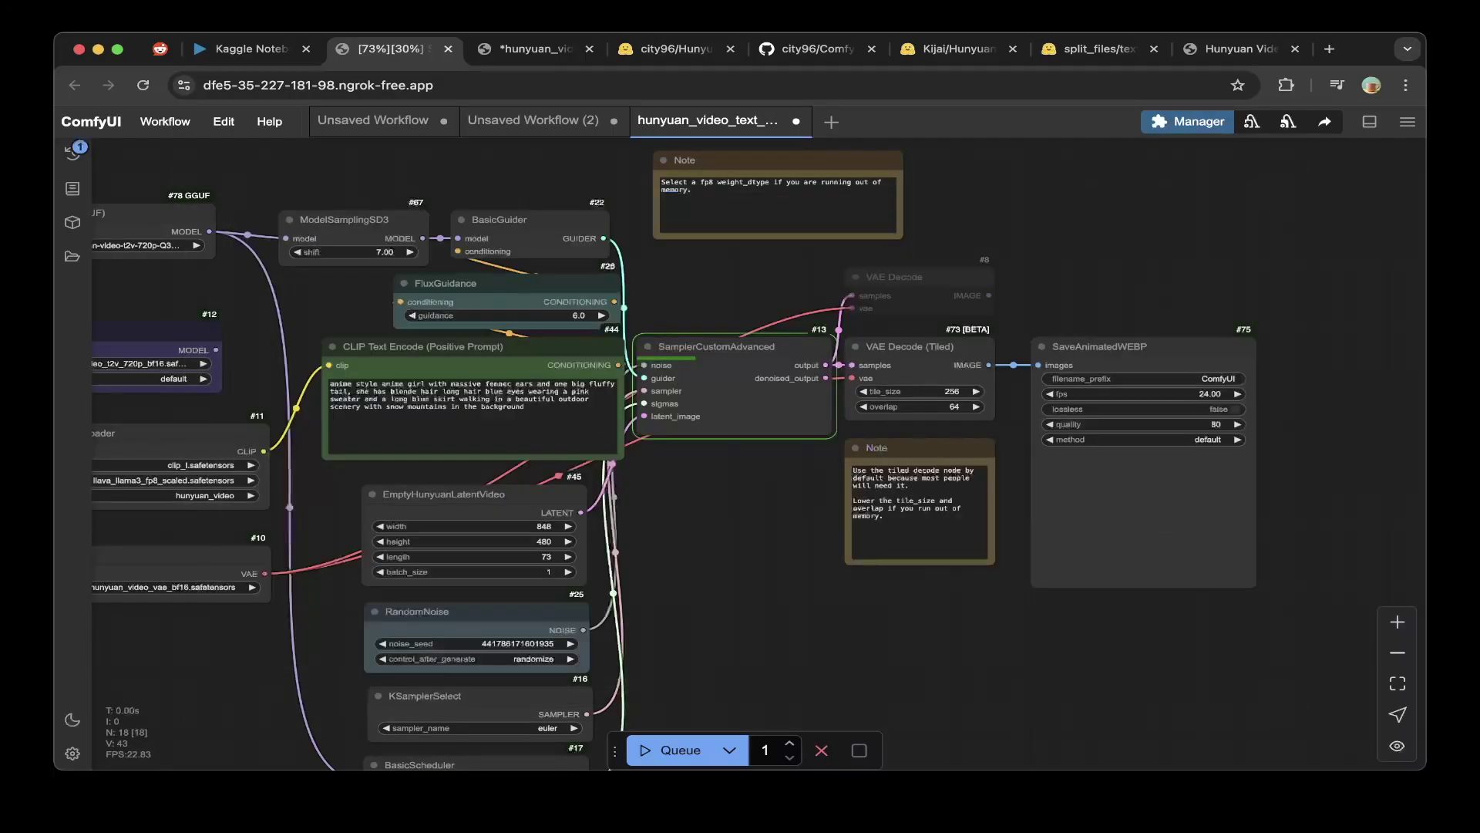
- Check the running job's progress and GPU usage in the Kaggle notebook, and return to the ComfyUI workflow
{"action": "left_click_drag", "start_coordinate": [737, 653], "coordinate": [846, 667]}
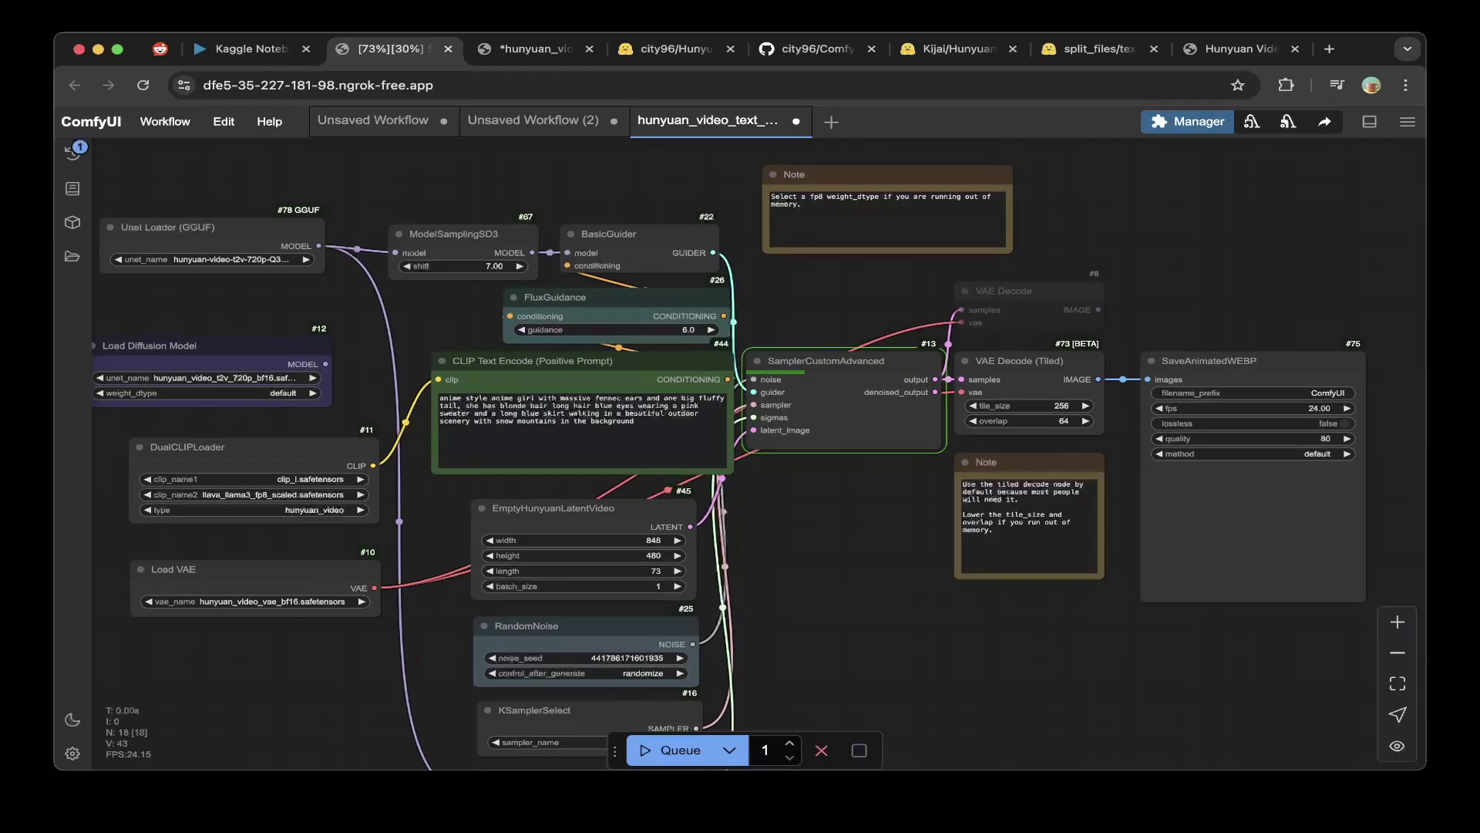
{"action": "scroll", "coordinate": [740, 463], "scroll_direction": "left", "scroll_amount": 4}
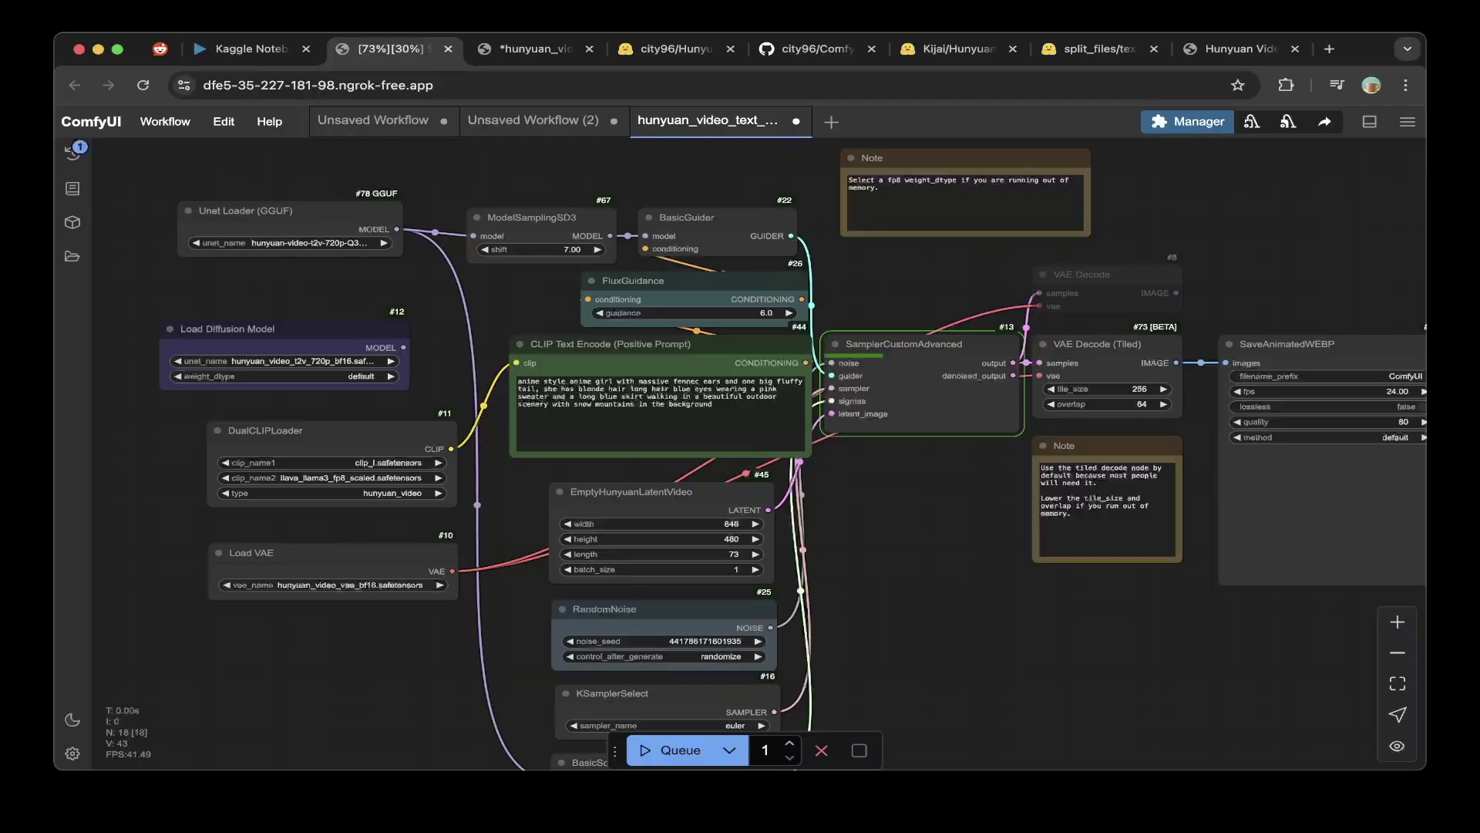
{"action": "left_click", "coordinate": [251, 50]}
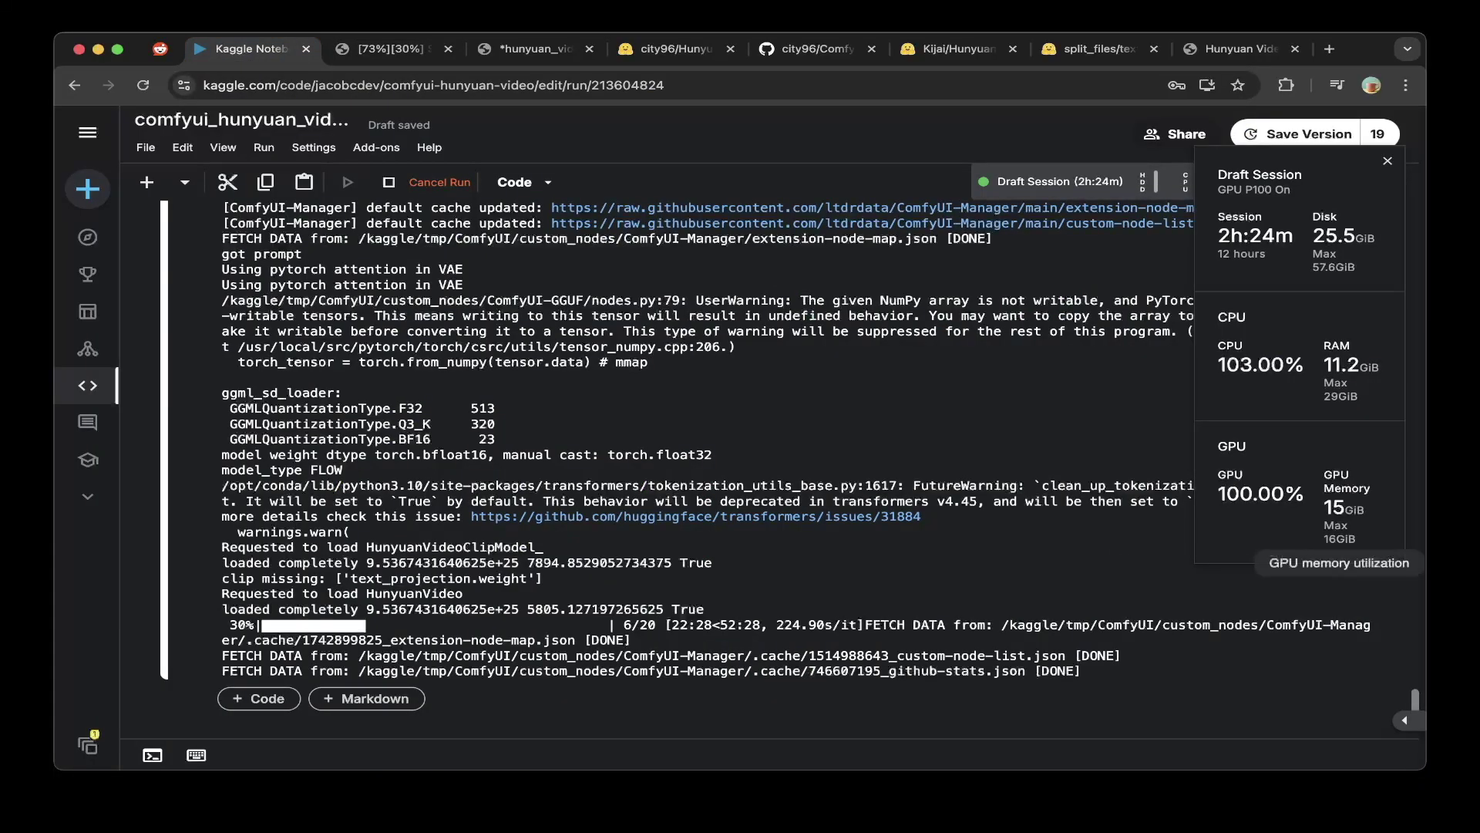
{"action": "scroll", "coordinate": [766, 455], "scroll_direction": "down", "scroll_amount": 2}
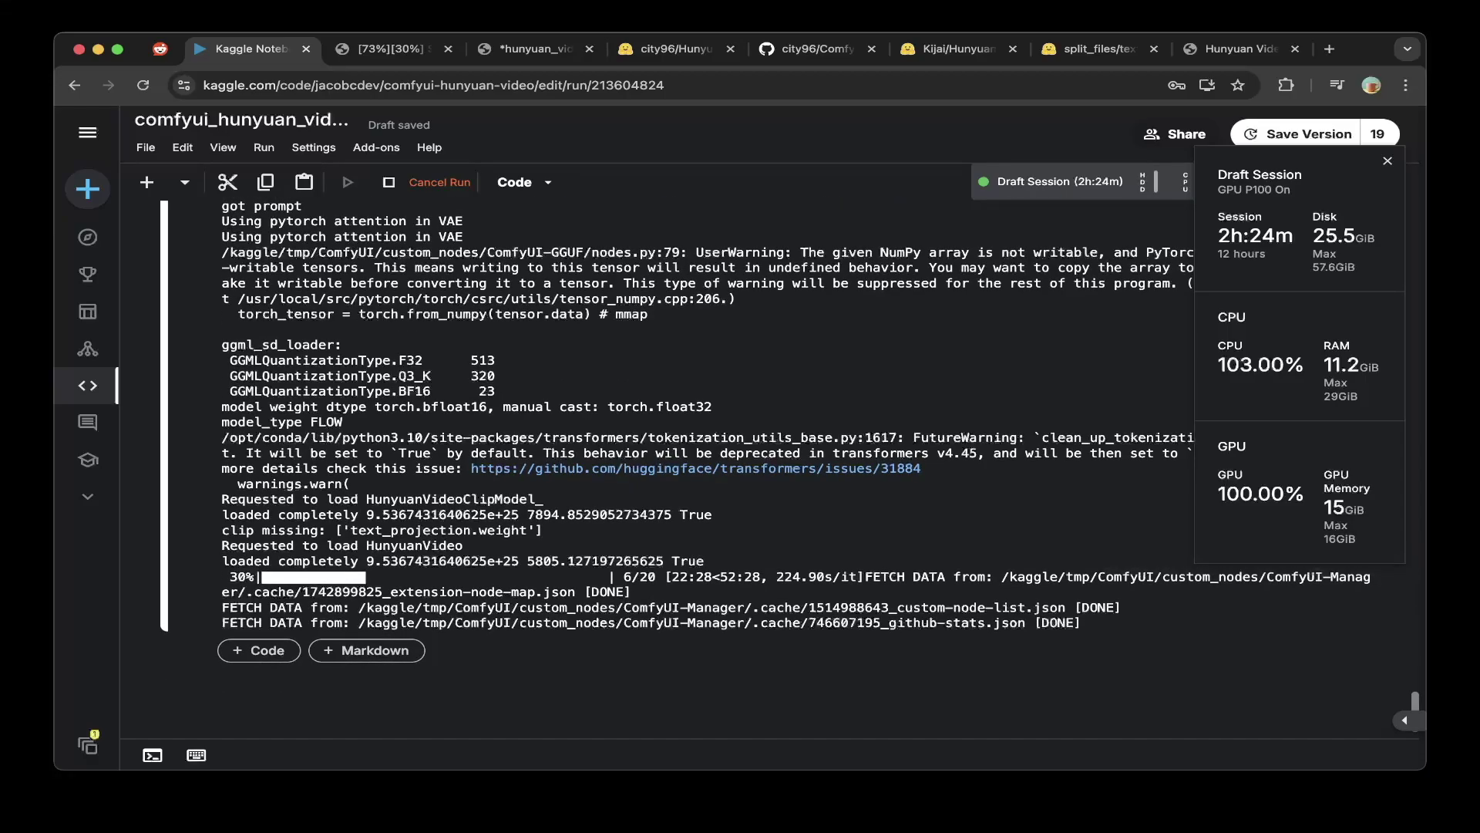
{"action": "left_click", "coordinate": [391, 50]}
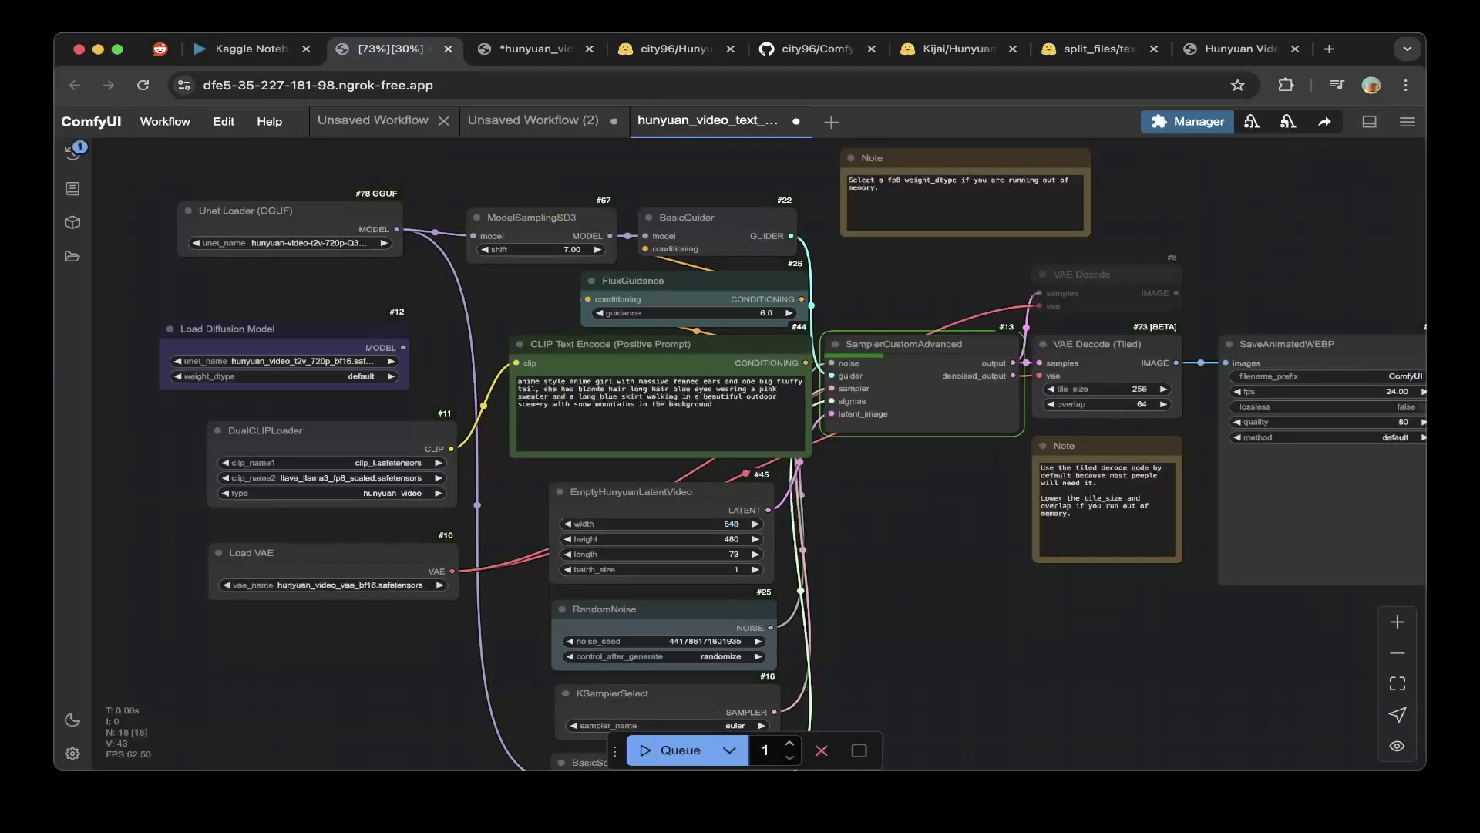
{"action": "left_click_drag", "start_coordinate": [909, 524], "coordinate": [888, 524]}
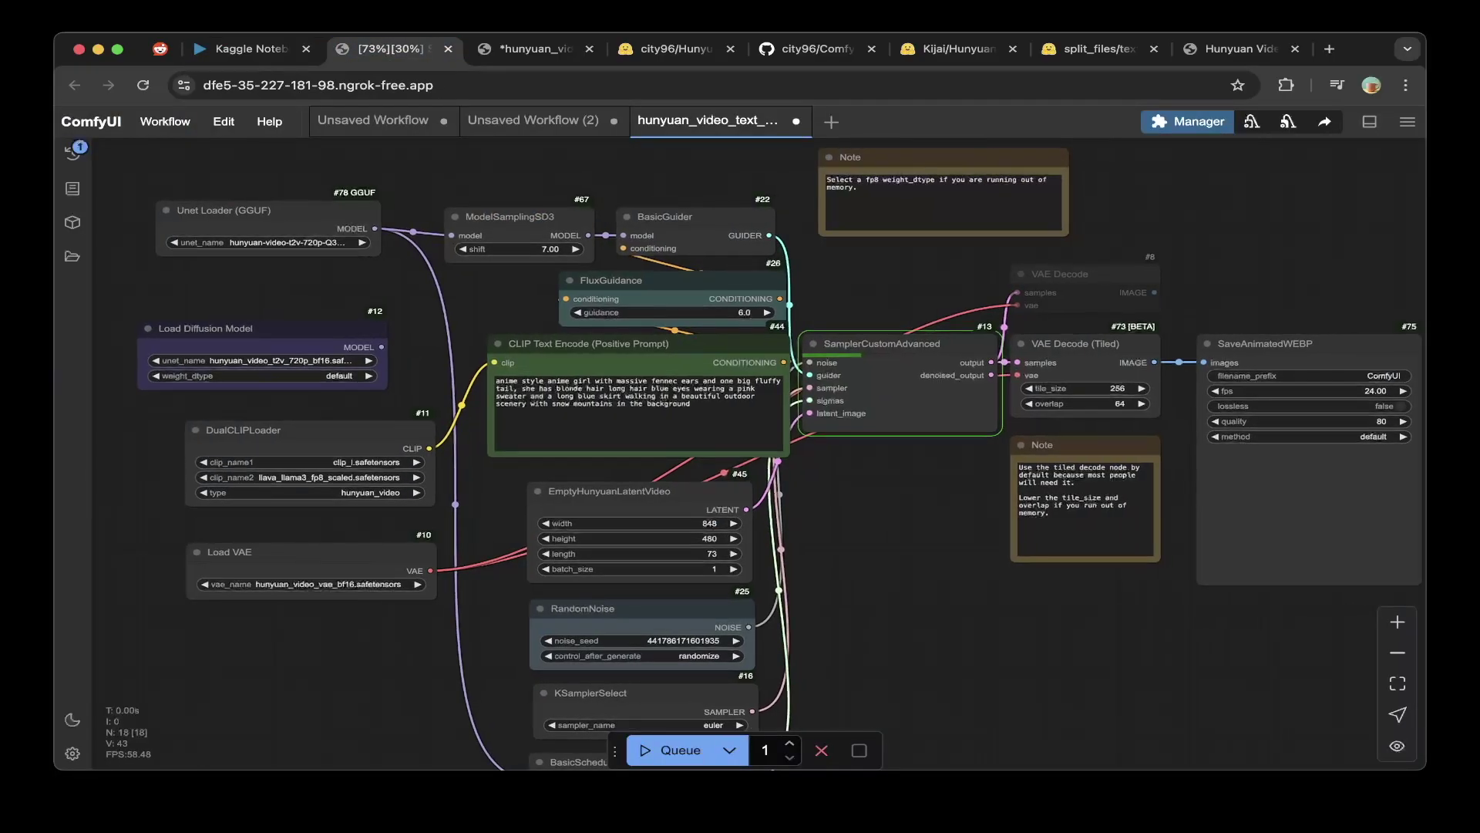